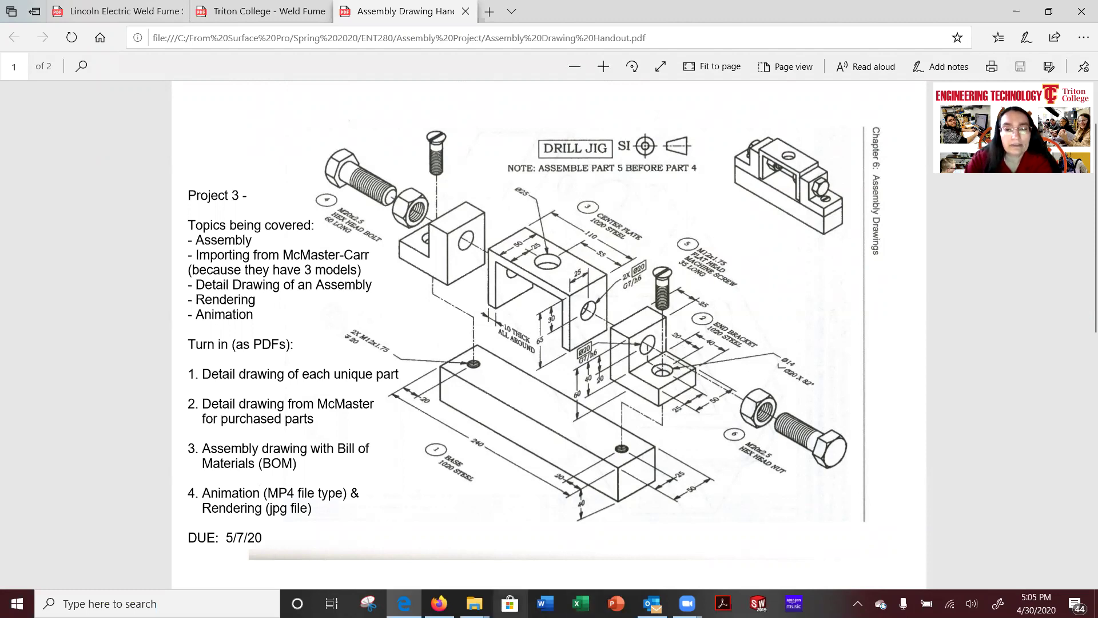
# Widen the Name column so the BASE, CENTER PLATE and DRILL JIG file names show in full.
pyautogui.moveTo(474, 604)
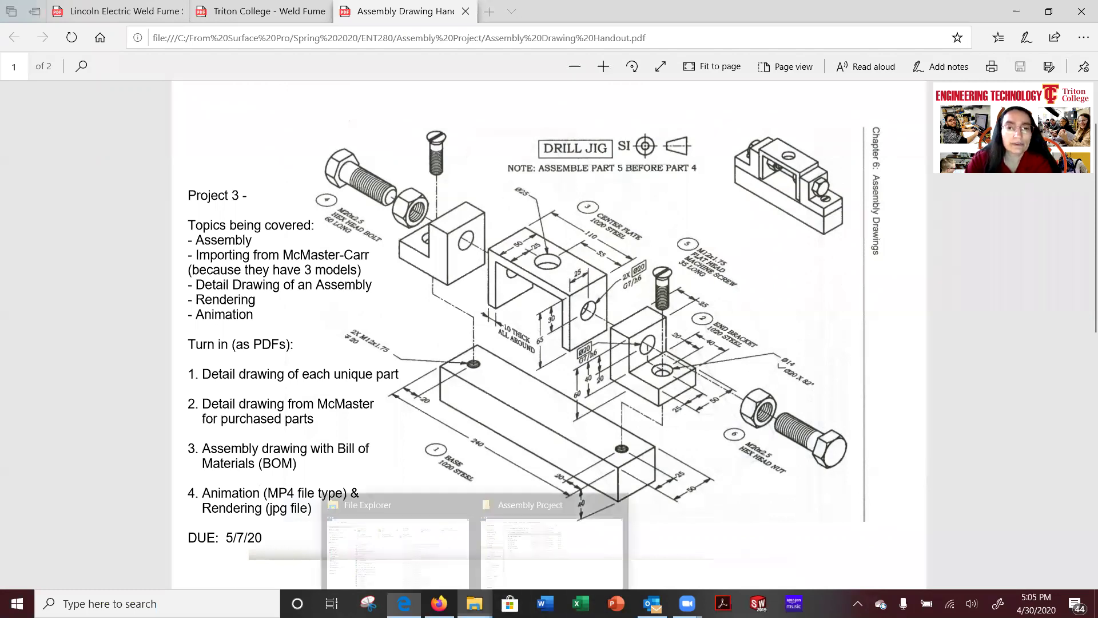
pyautogui.click(513, 559)
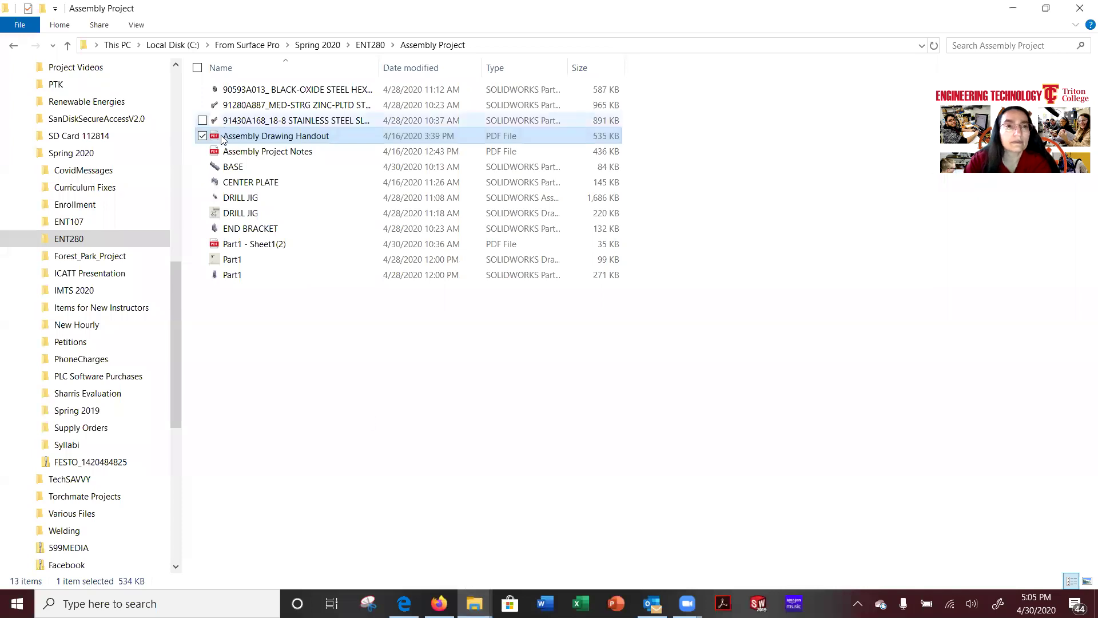
pyautogui.moveTo(378, 67); pyautogui.dragTo(440, 67)
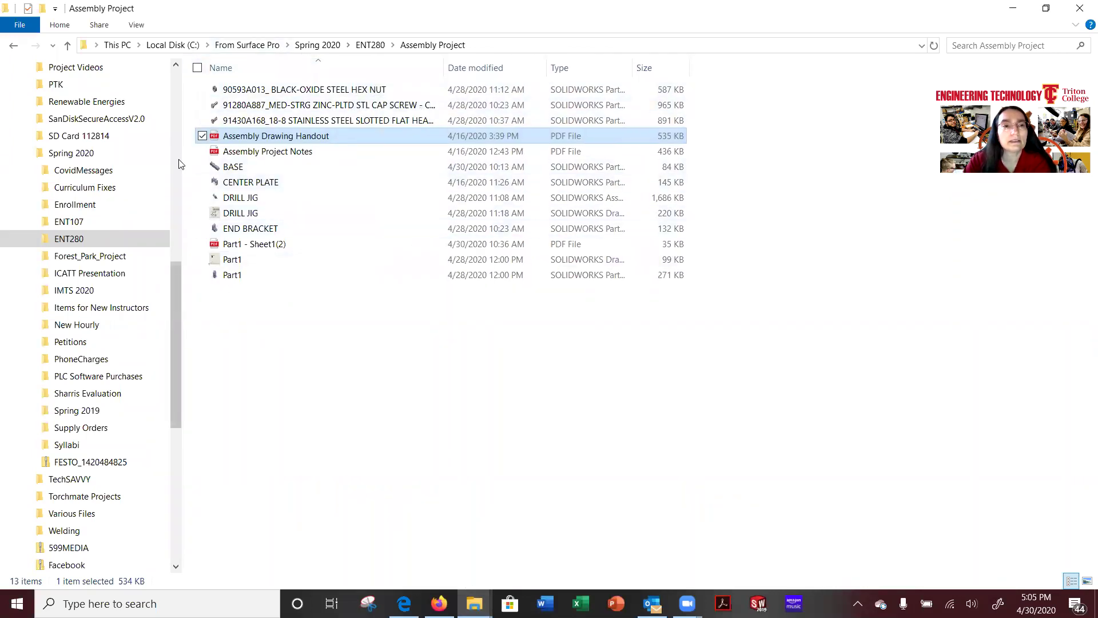
pyautogui.click(236, 170)
pyautogui.click(250, 183)
pyautogui.click(234, 200)
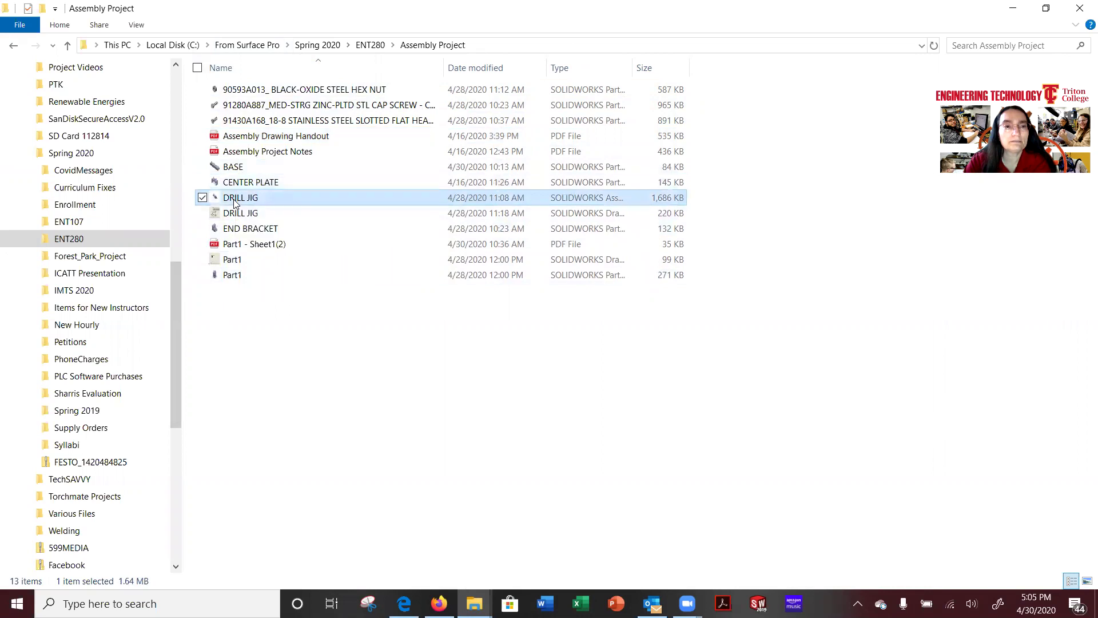
# Restore the Assembly Project folder to the right half, beside the drill jig handout PDF.
pyautogui.doubleClick(613, 13)
pyautogui.click(782, 172)
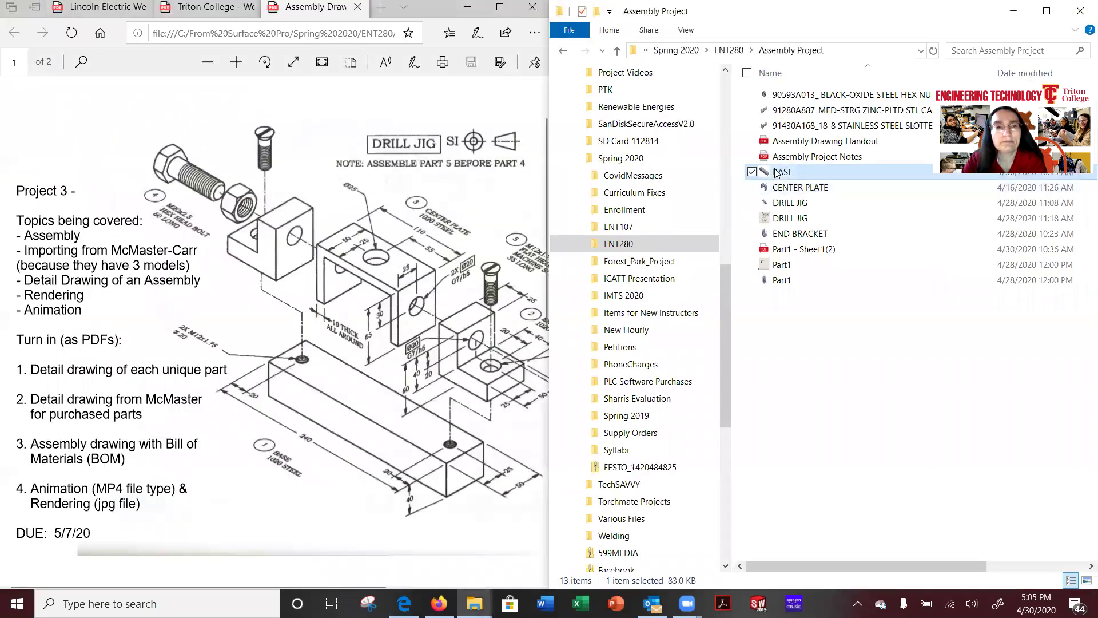
pyautogui.click(782, 190)
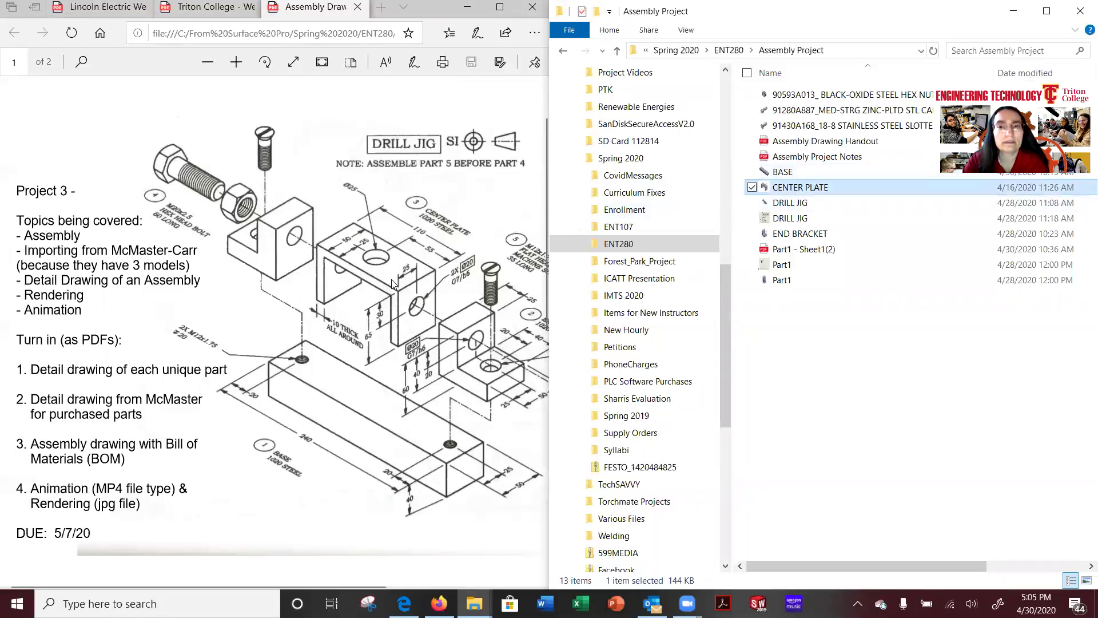
pyautogui.click(788, 204)
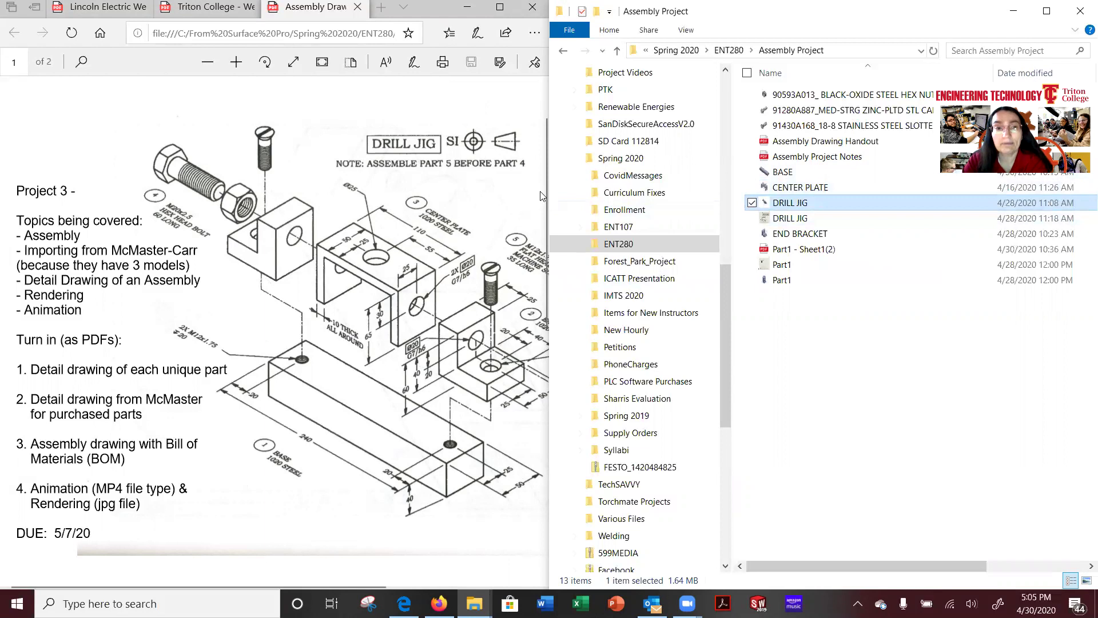
pyautogui.click(802, 236)
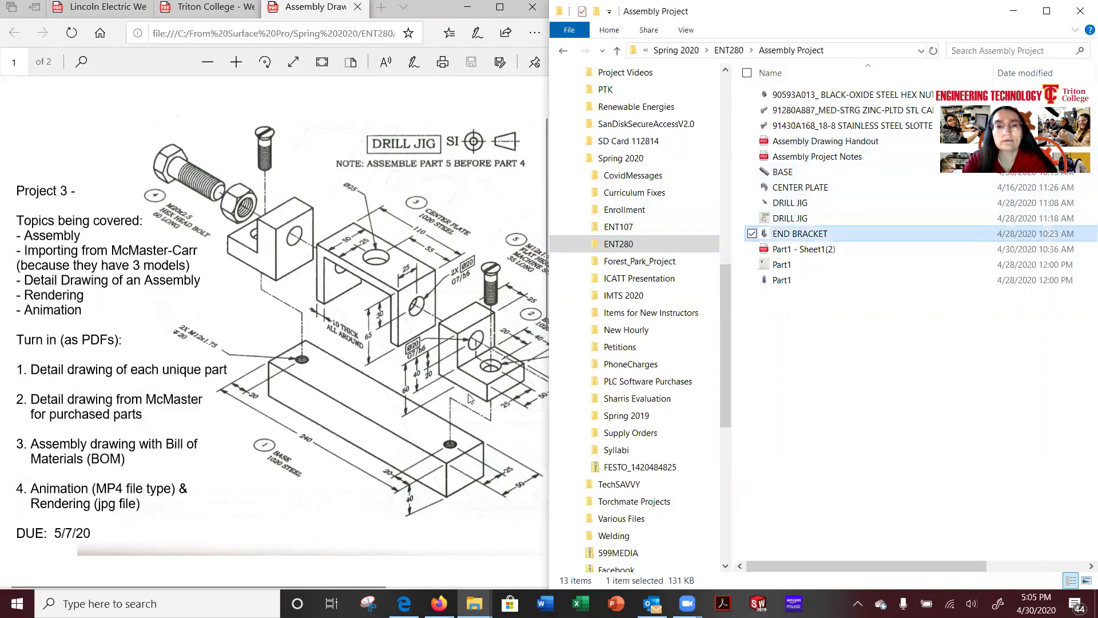
pyautogui.click(339, 584)
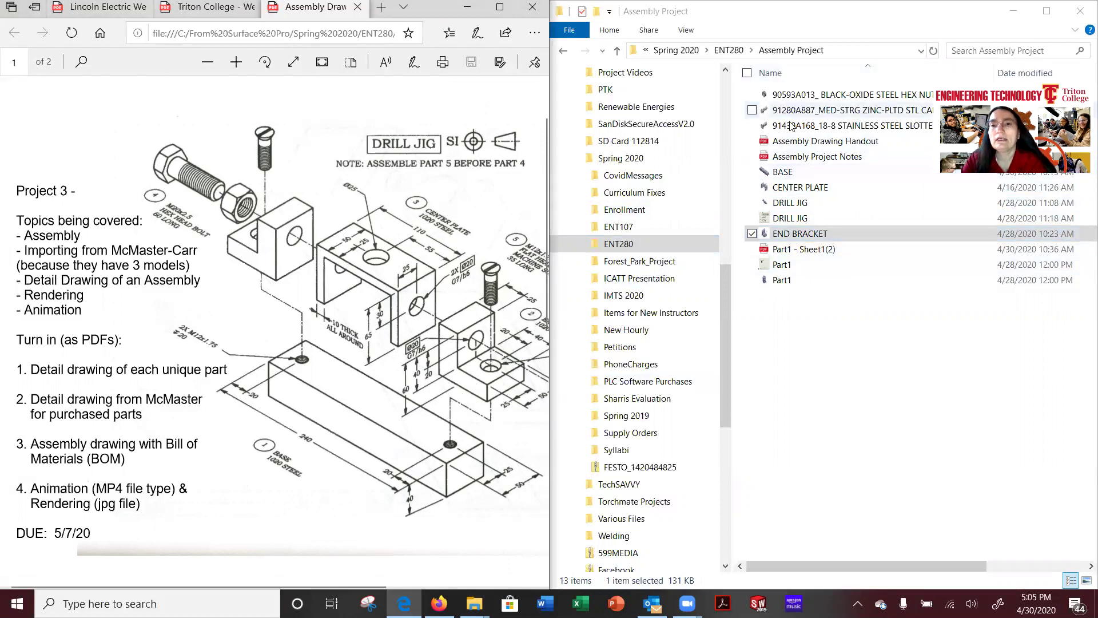
pyautogui.click(776, 237)
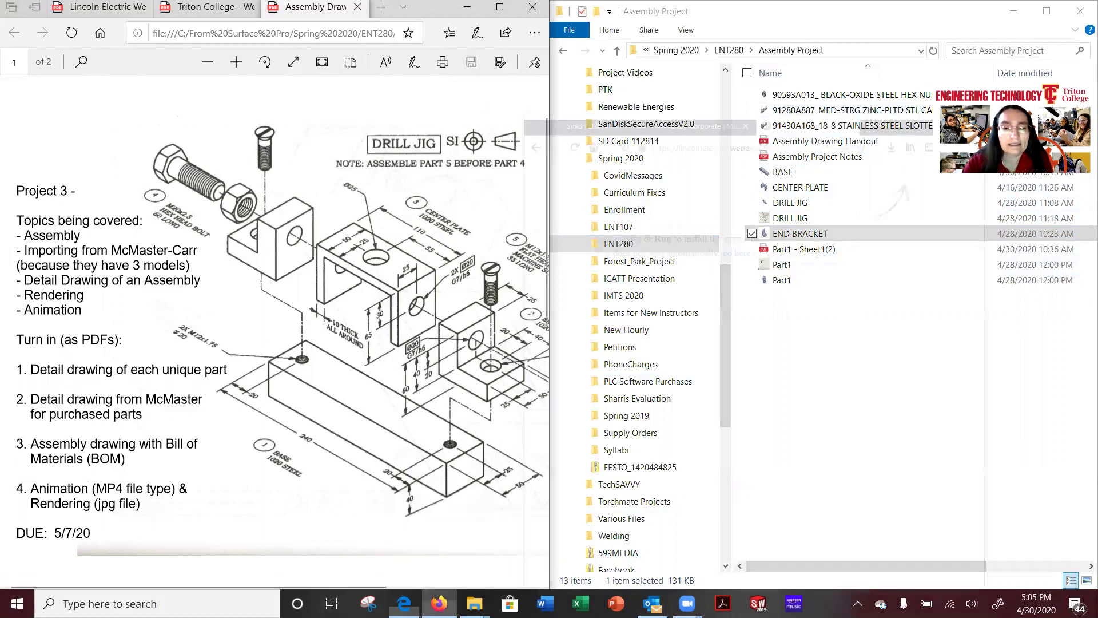
# Return from Firefox to the project folder and launch SOLIDWORKS.
pyautogui.click(439, 602)
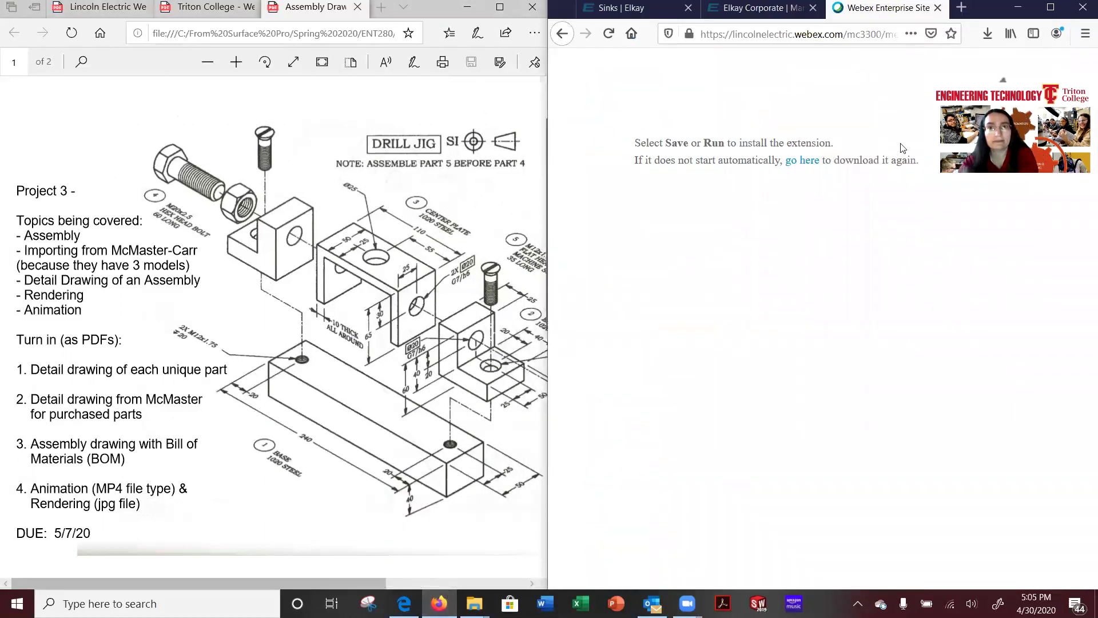
pyautogui.hotkey('alt', 'Tab')
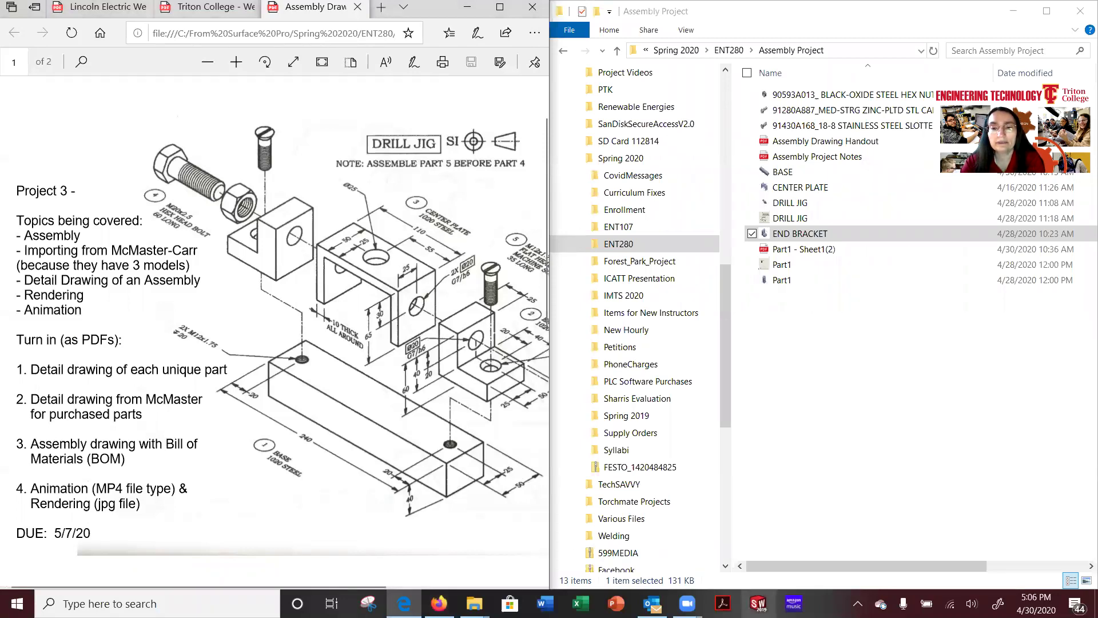
pyautogui.click(764, 597)
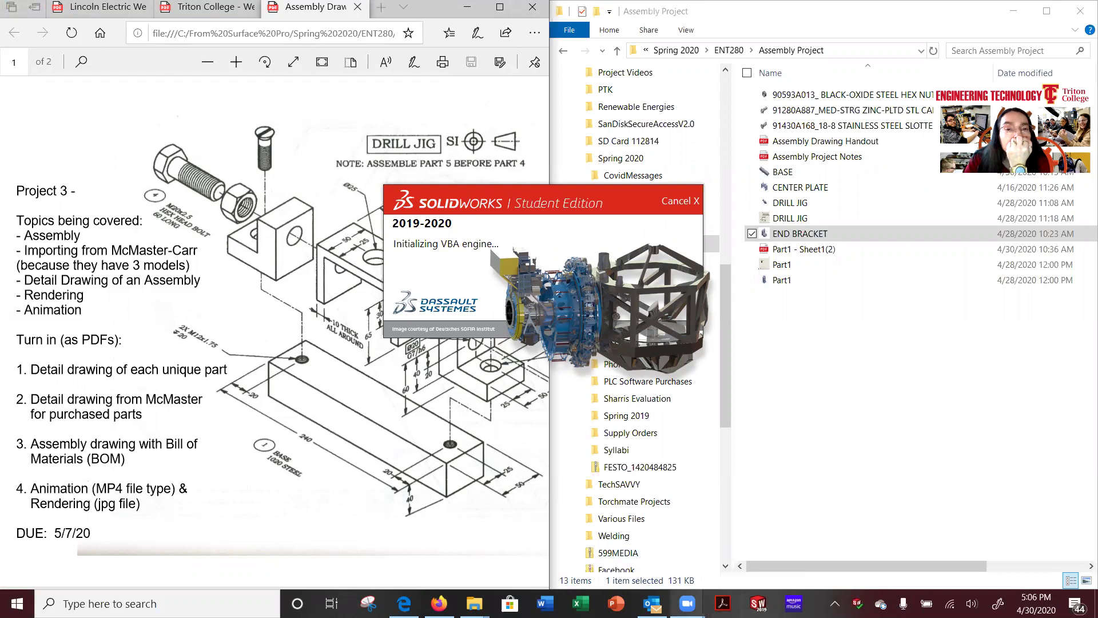
# Create a new assembly and open the hex nut, cap screw and flat head screw part files.
pyautogui.moveTo(687, 603)
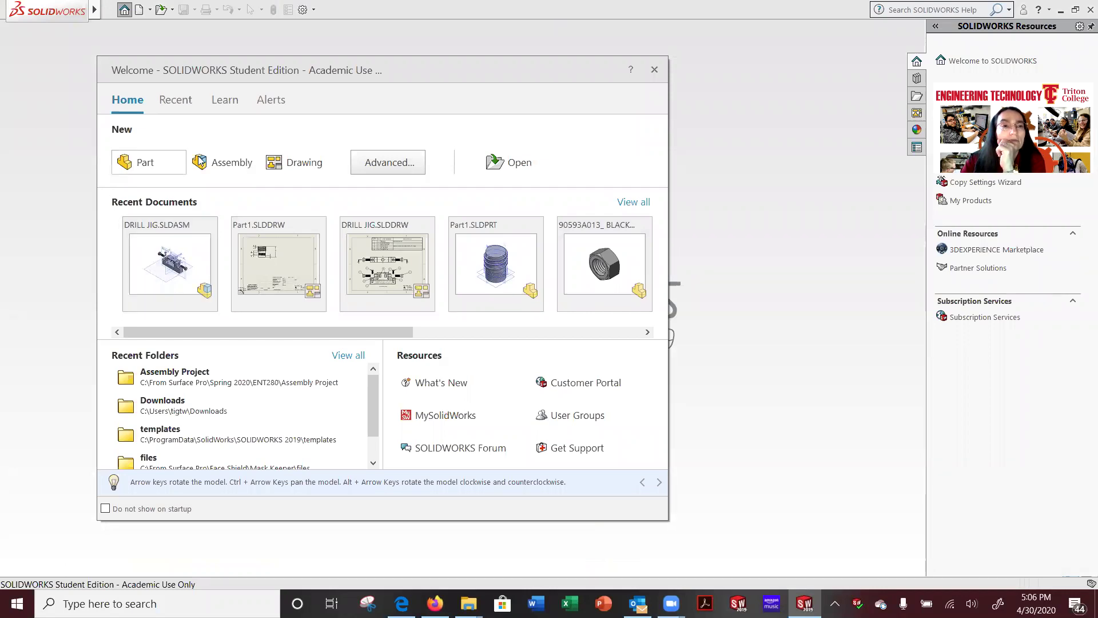
pyautogui.click(219, 162)
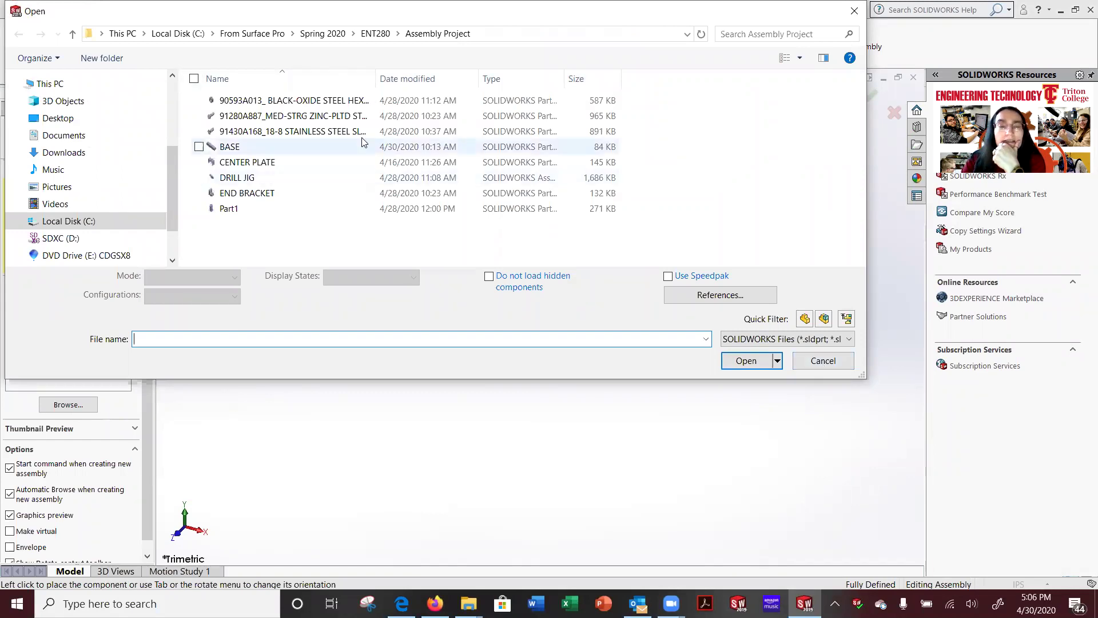
pyautogui.click(325, 103)
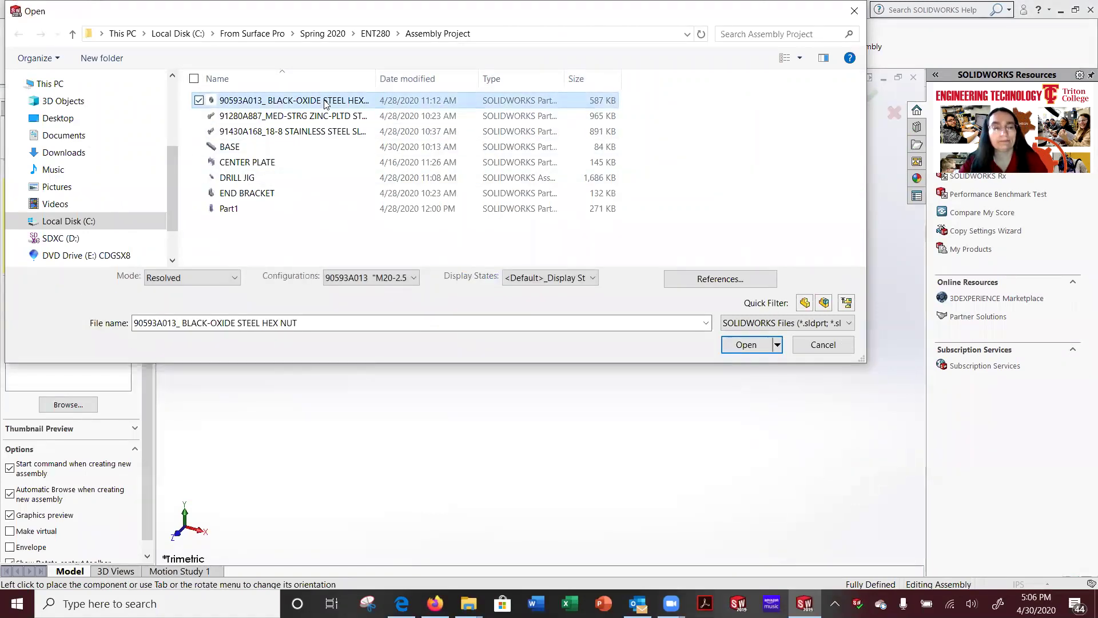
pyautogui.keyDown('shift'); pyautogui.click(311, 132); pyautogui.keyUp('shift')
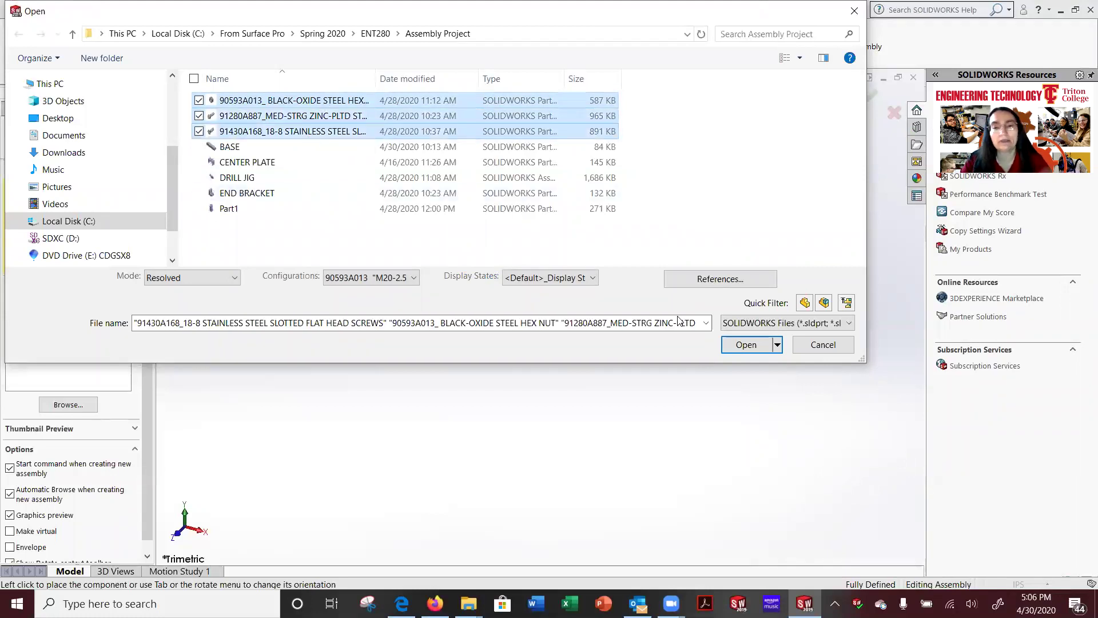
pyautogui.click(738, 344)
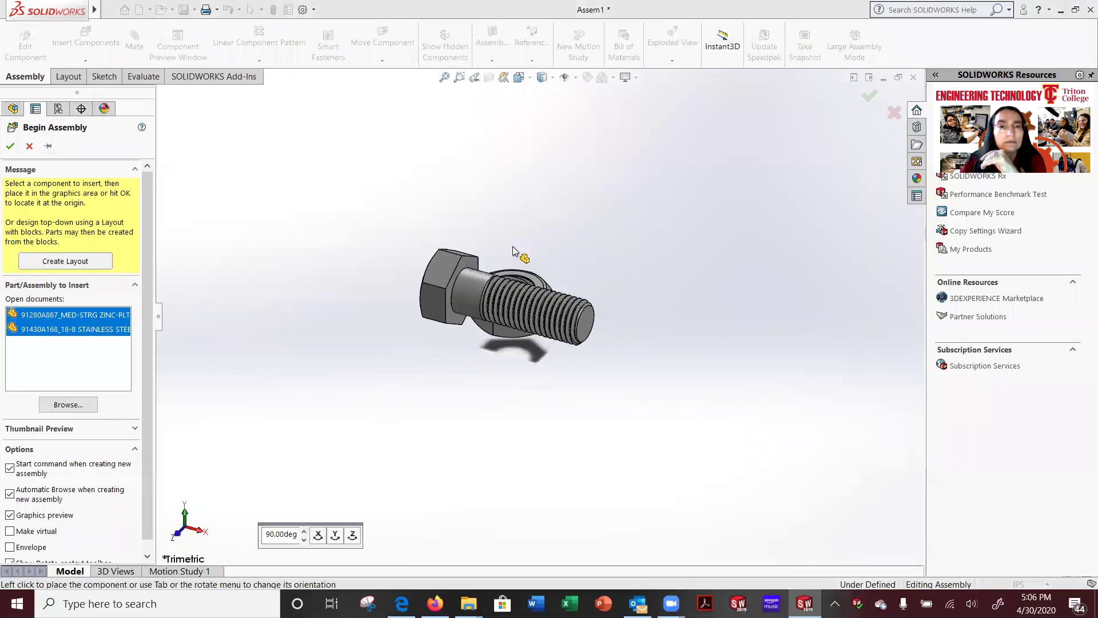
# Place the cap screw and the flat head screw in the assembly.
pyautogui.click(618, 206)
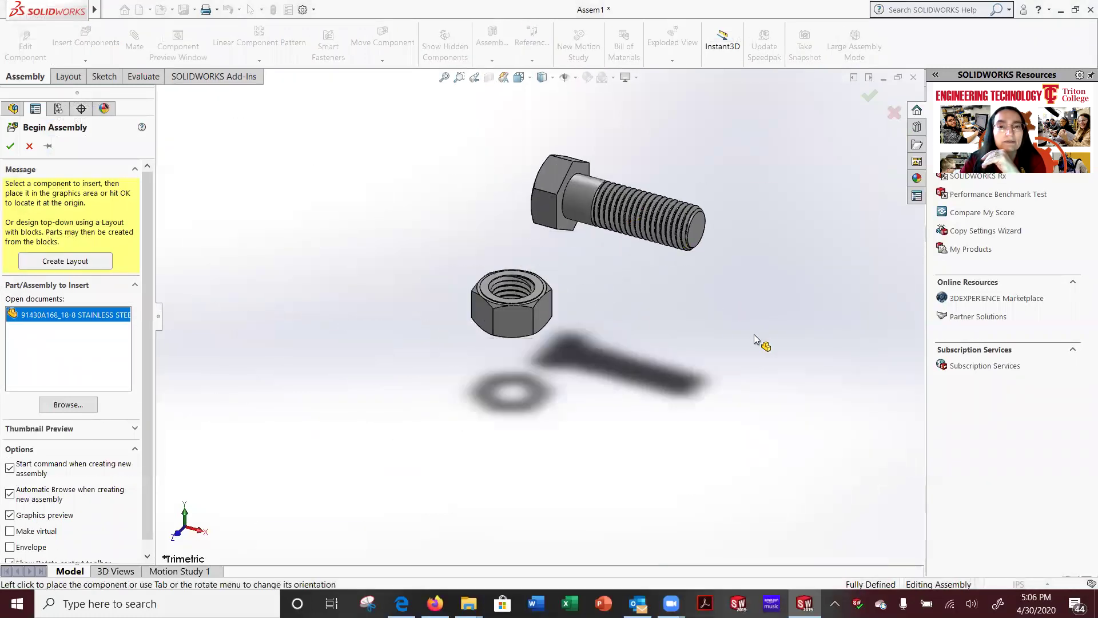
pyautogui.click(786, 303)
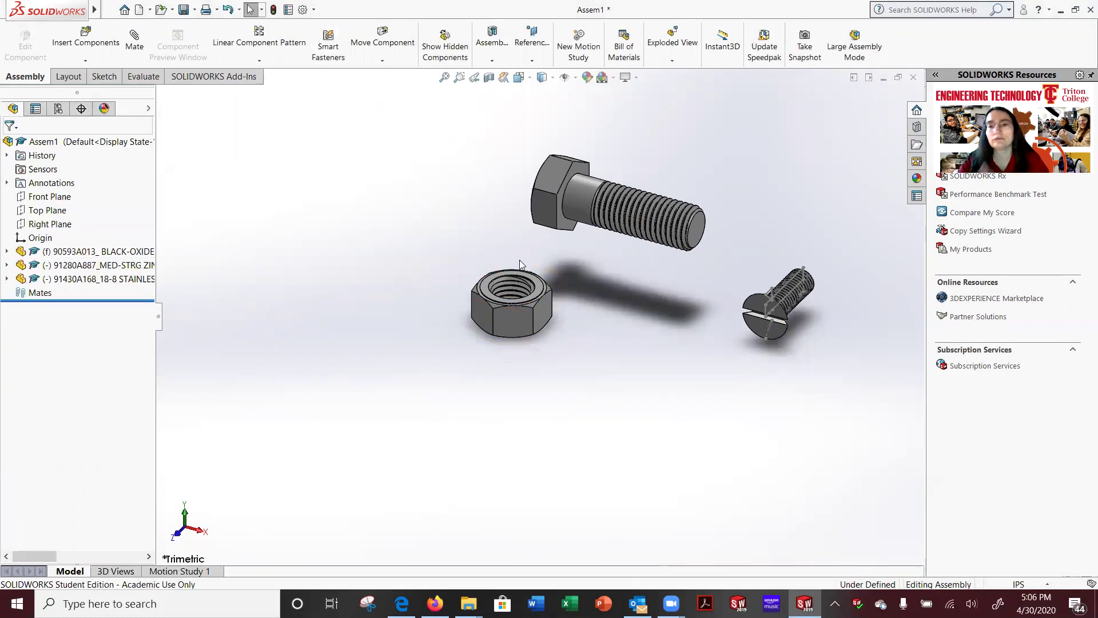
pyautogui.scroll(-2, 520, 264)
pyautogui.scroll(4, 520, 264)
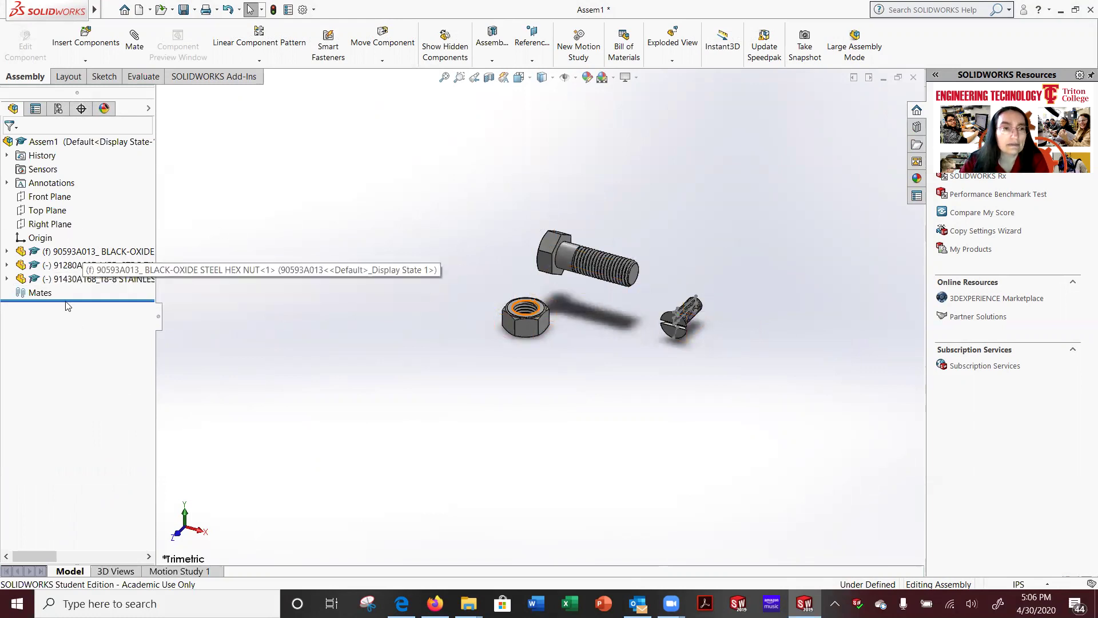
# Change the hex nut component from fixed to floating.
pyautogui.click(57, 253)
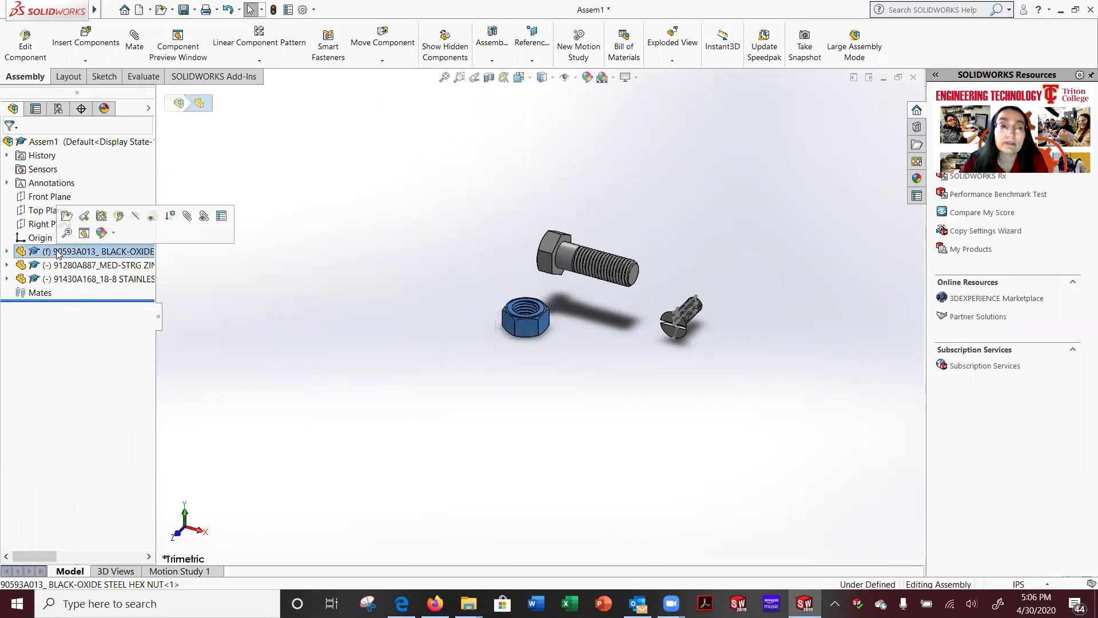
pyautogui.rightClick(58, 252)
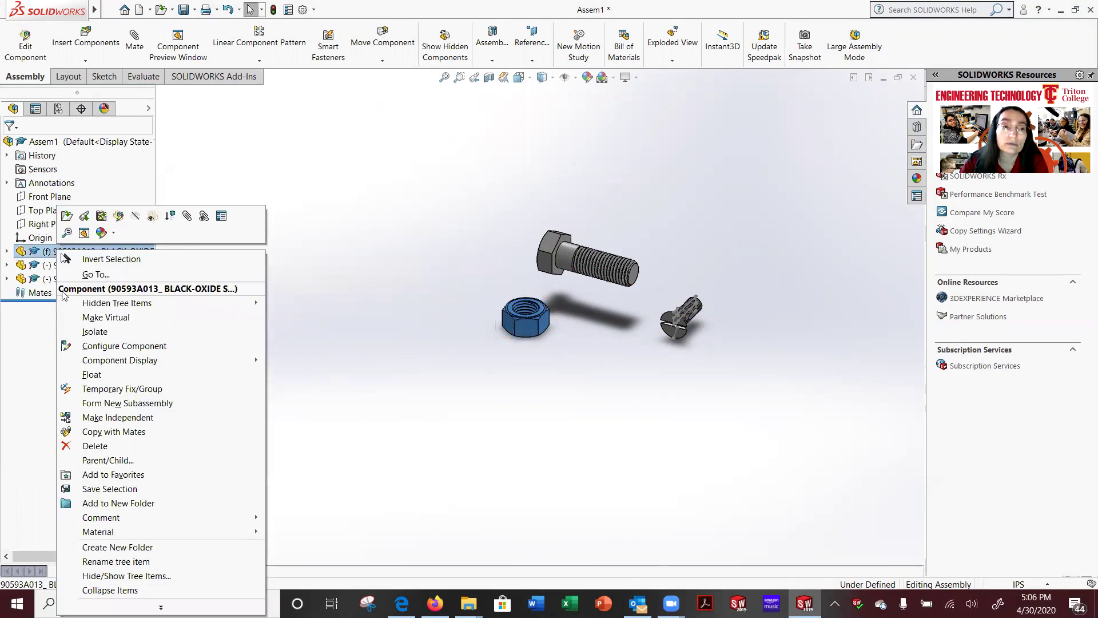
pyautogui.click(91, 374)
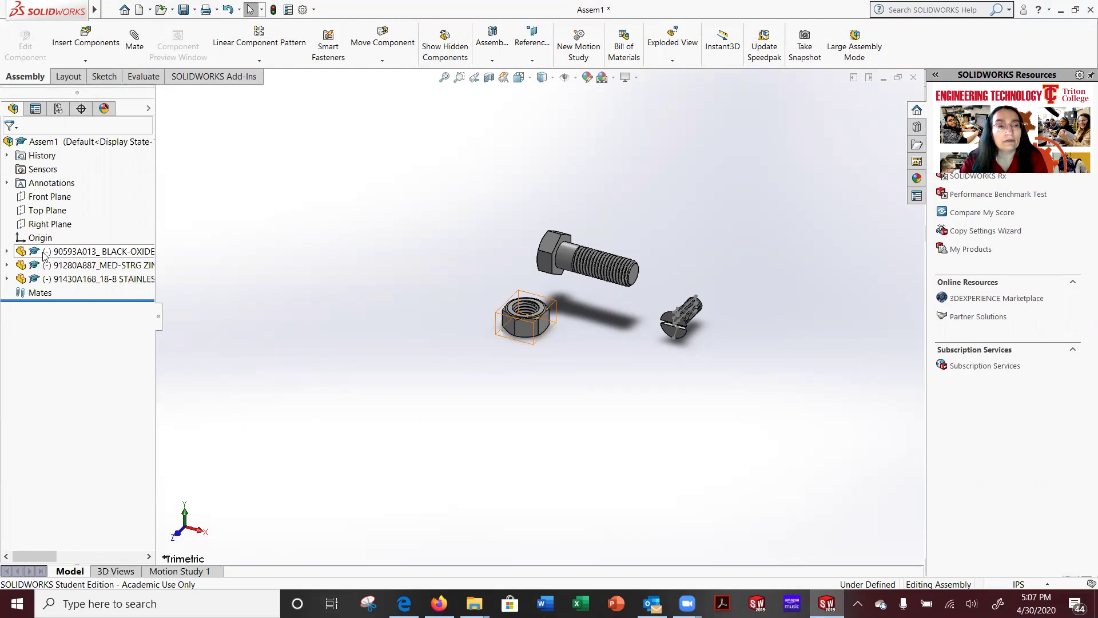
# Move the cap screw aside and hide the Front, Top and Right planes.
pyautogui.moveTo(571, 265); pyautogui.dragTo(526, 452)
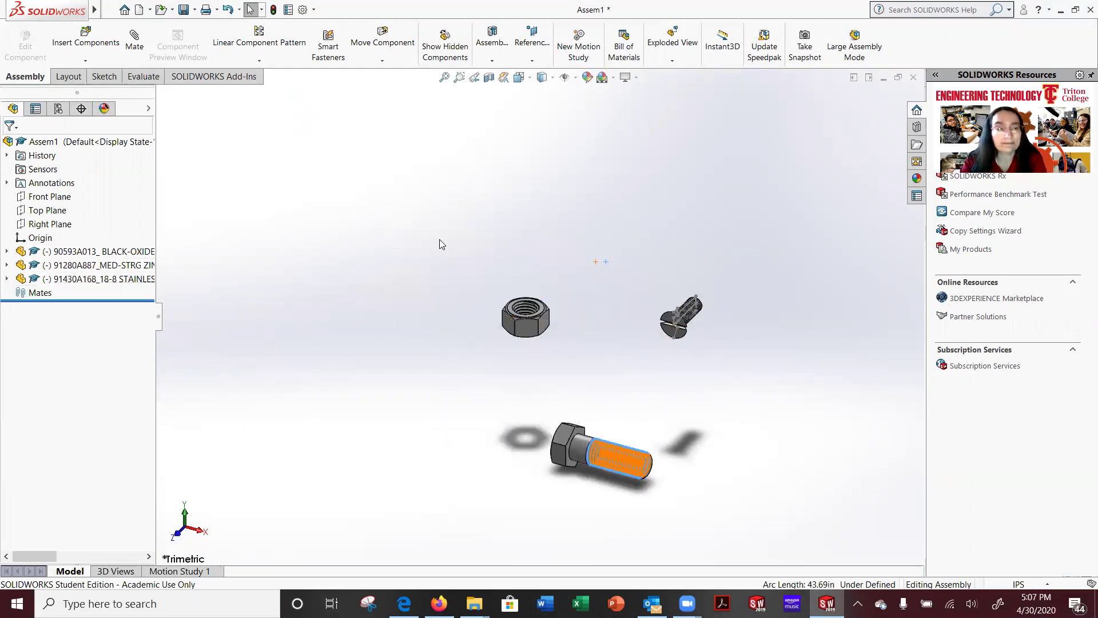
pyautogui.click(50, 197)
pyautogui.keyDown('shift'); pyautogui.click(54, 225); pyautogui.keyUp('shift')
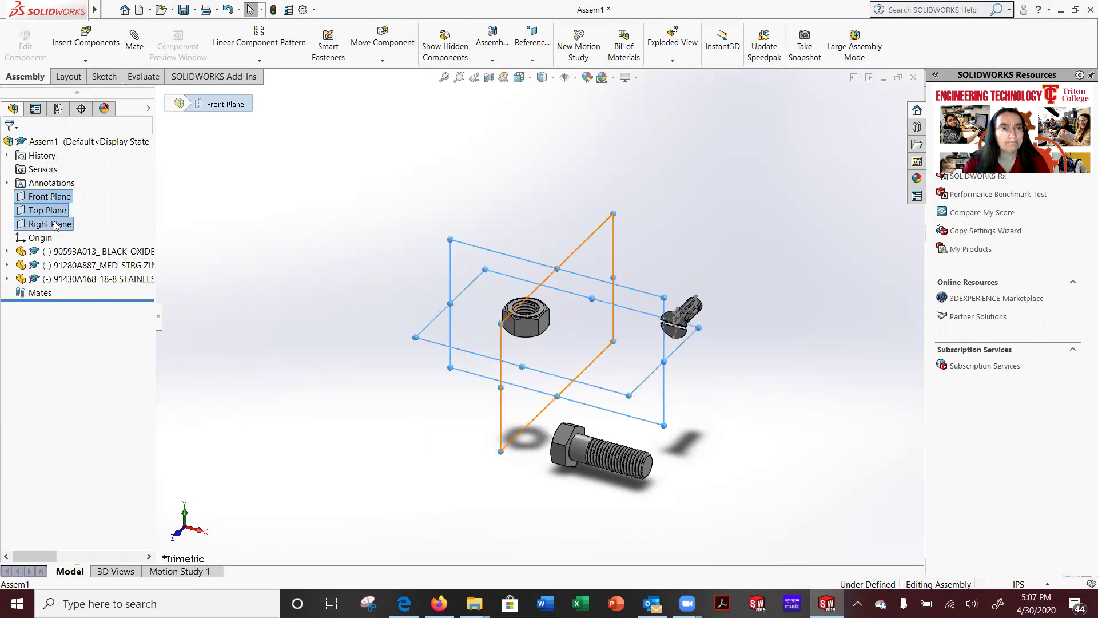
pyautogui.rightClick(46, 239)
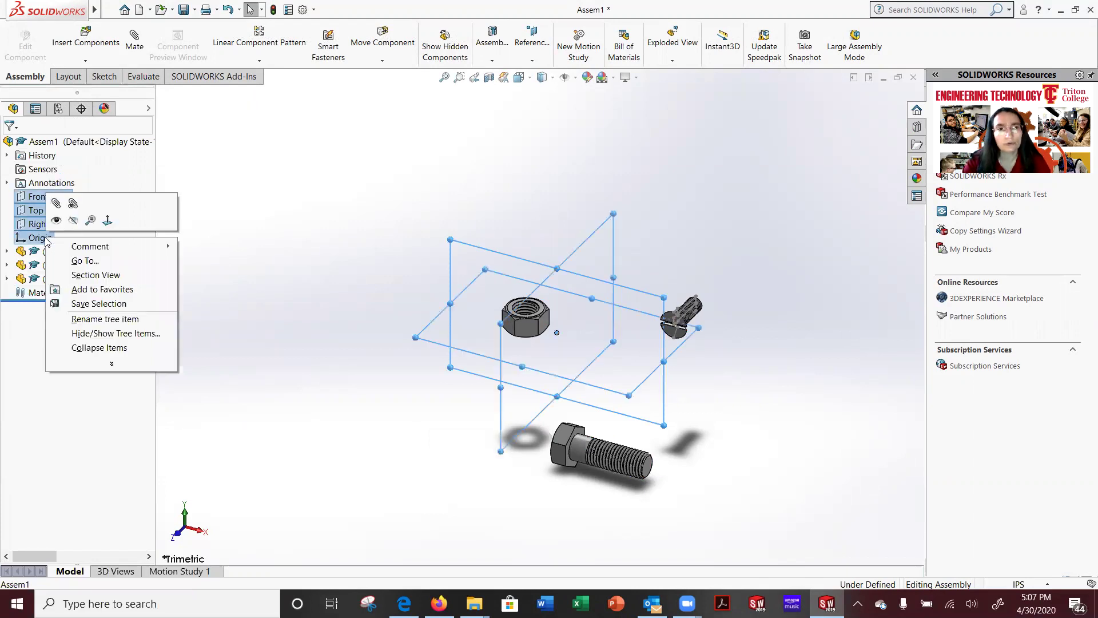
pyautogui.click(55, 220)
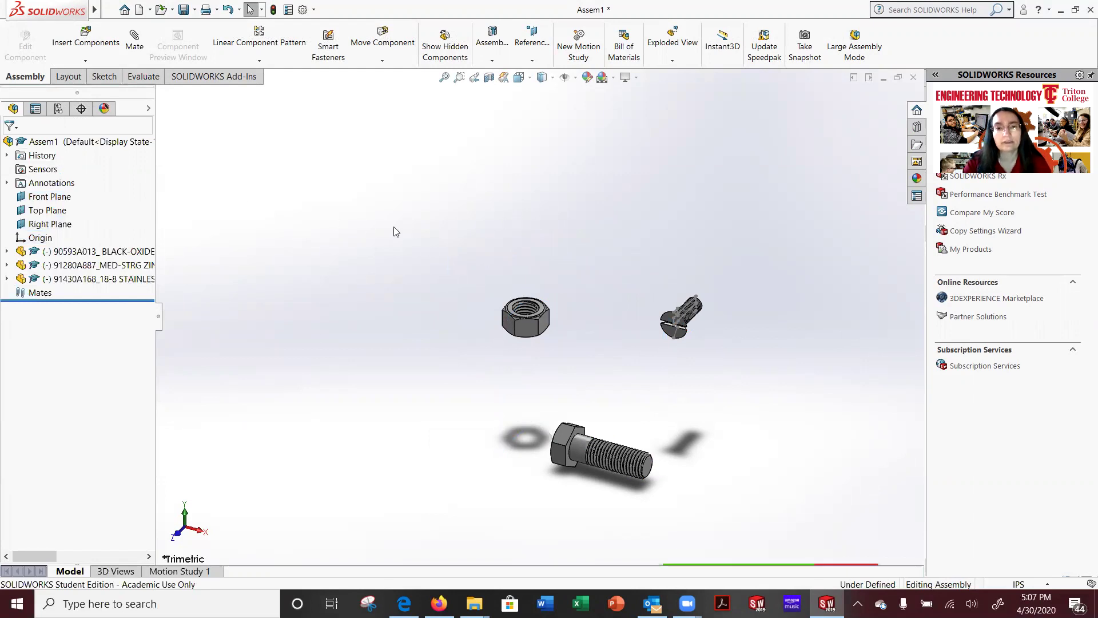
# Turn on plane display with View > Hide / Show > Planes.
pyautogui.click(110, 10)
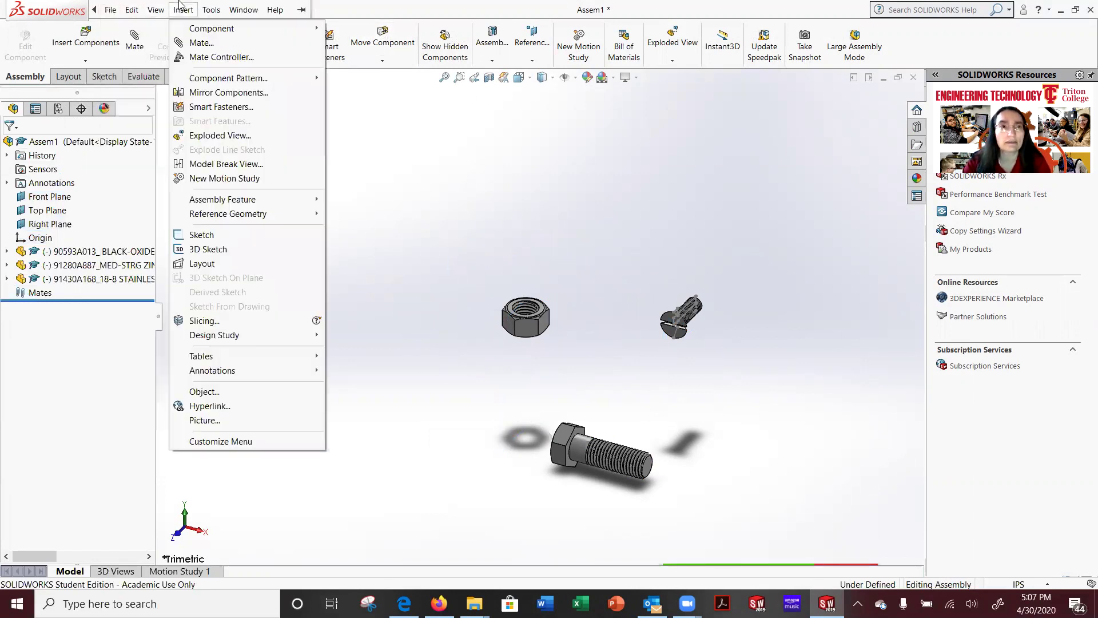
pyautogui.moveTo(229, 113)
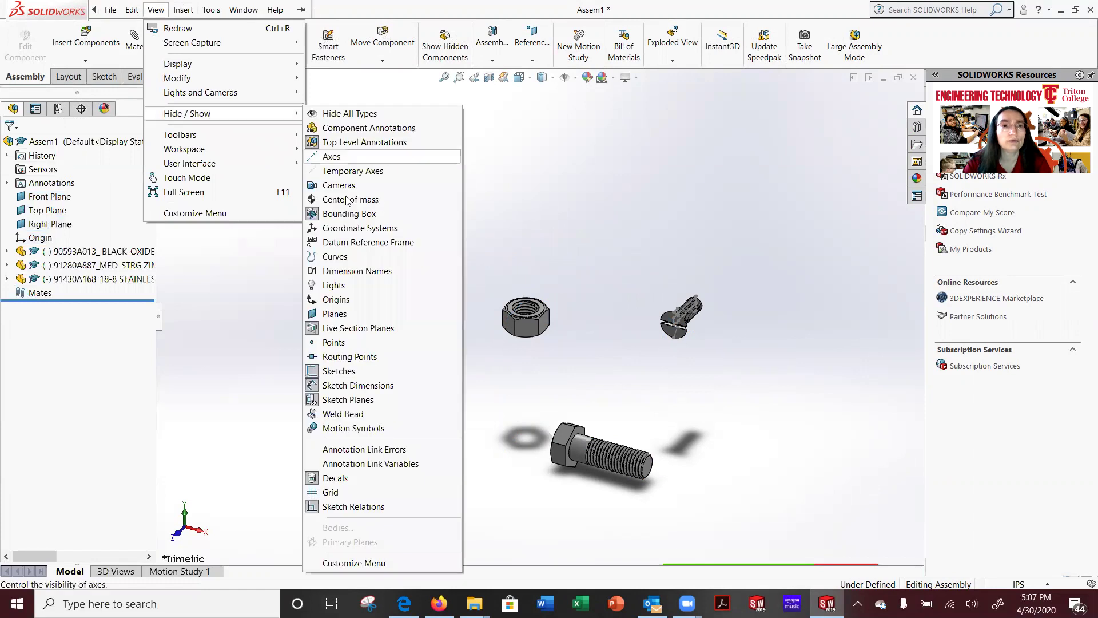
pyautogui.click(334, 313)
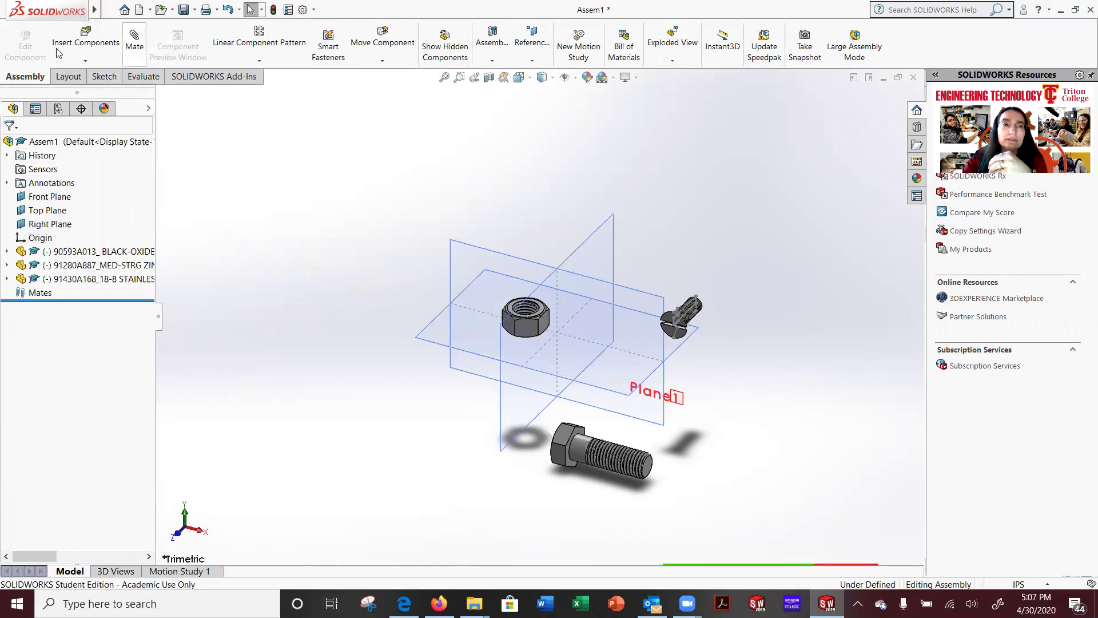
# Insert a new blank part into the assembly and snap SOLIDWORKS to the right half.
pyautogui.click(90, 62)
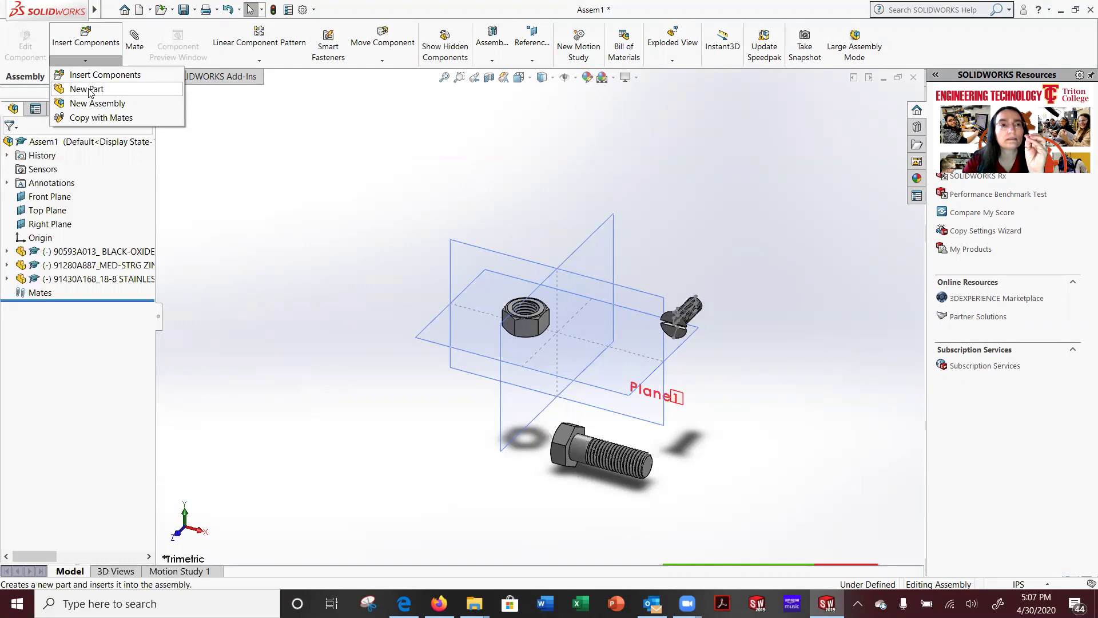
pyautogui.click(88, 90)
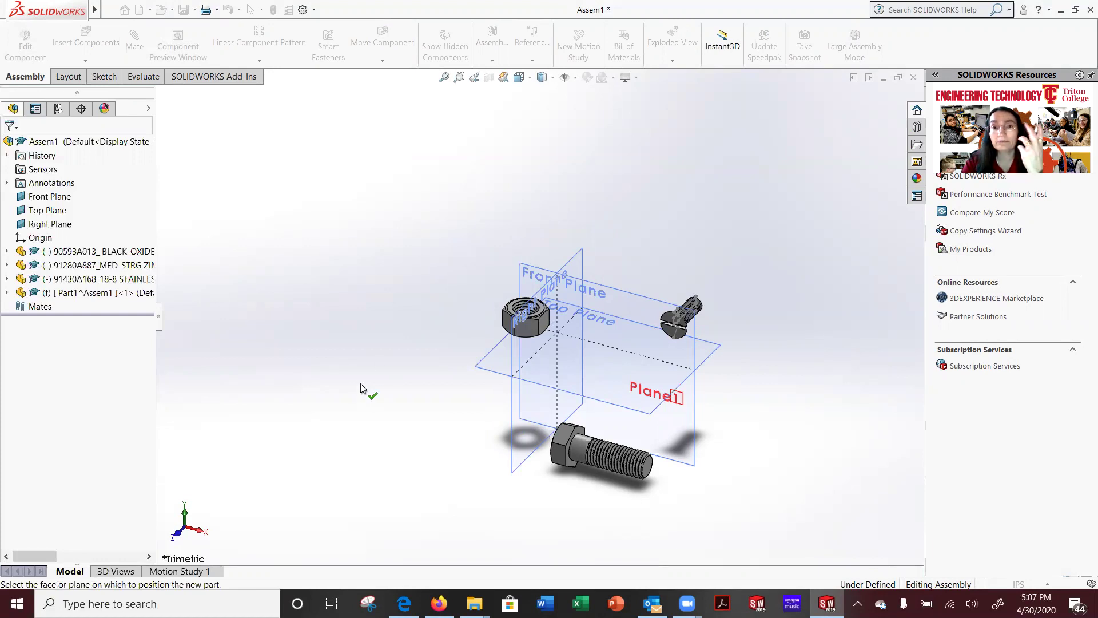
pyautogui.moveTo(692, 16); pyautogui.dragTo(697, 21)
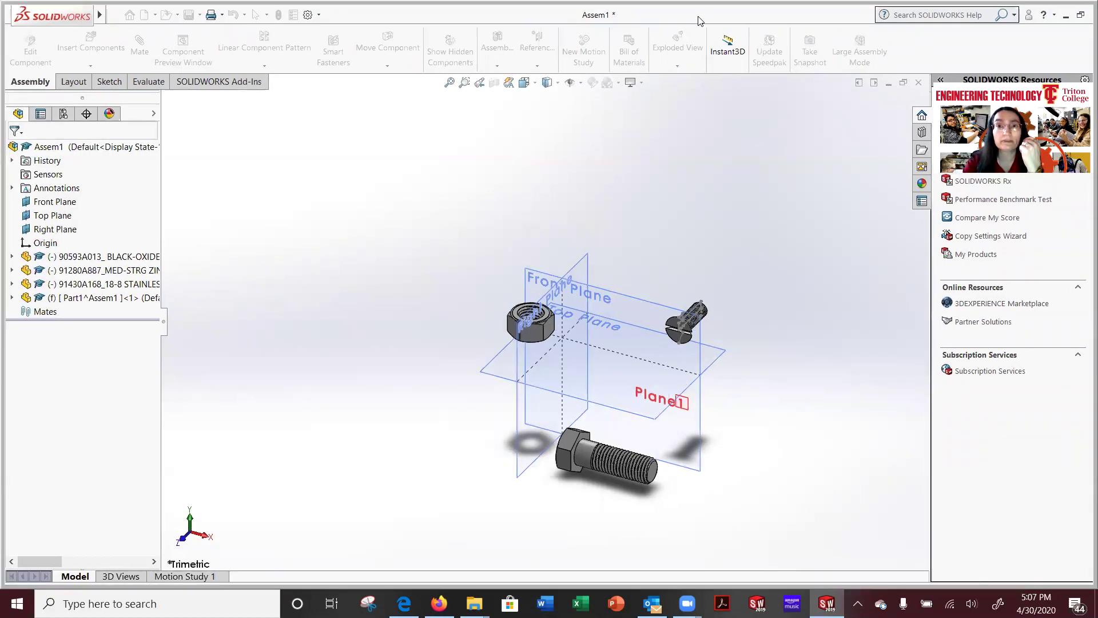
pyautogui.press('super+Right')
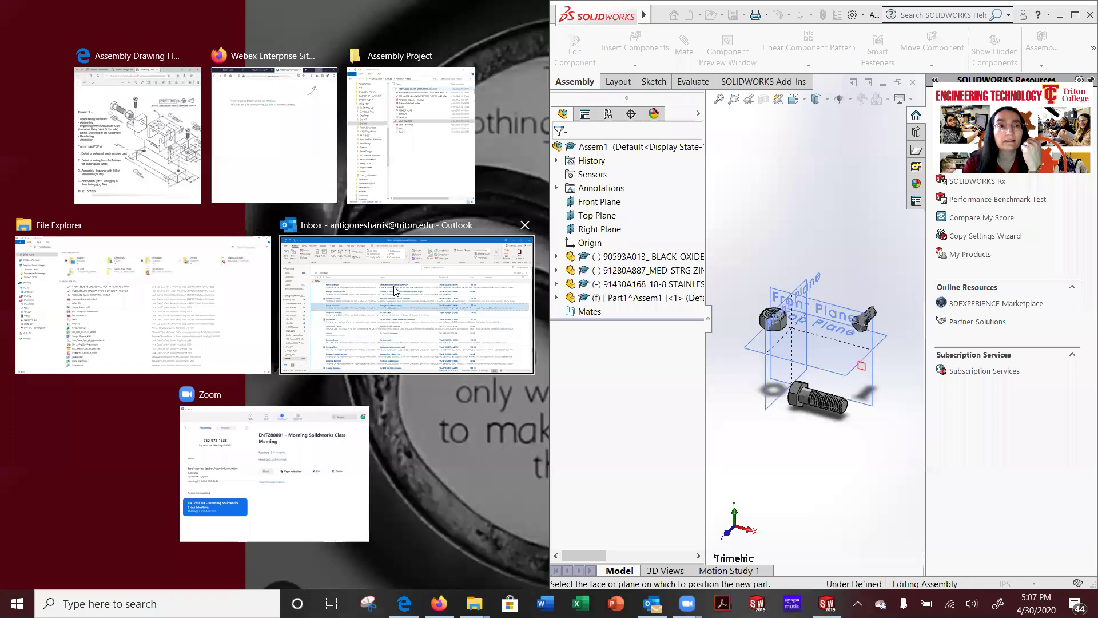
# Put the drill jig PDF on the left half and widen SOLIDWORKS' model area.
pyautogui.click(167, 143)
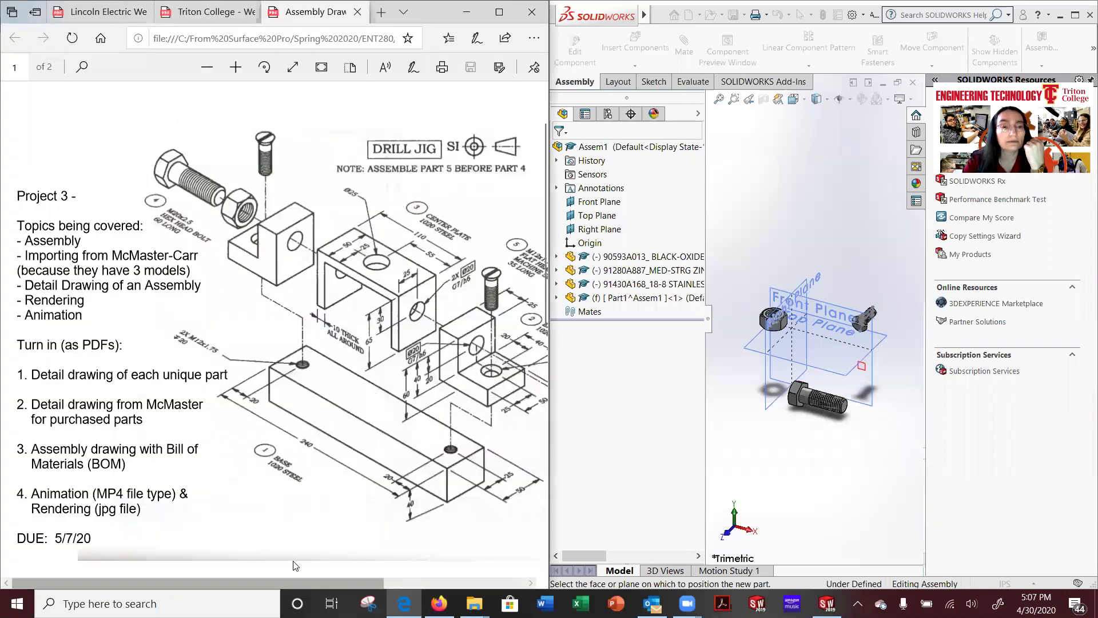
pyautogui.moveTo(284, 580); pyautogui.dragTo(380, 564)
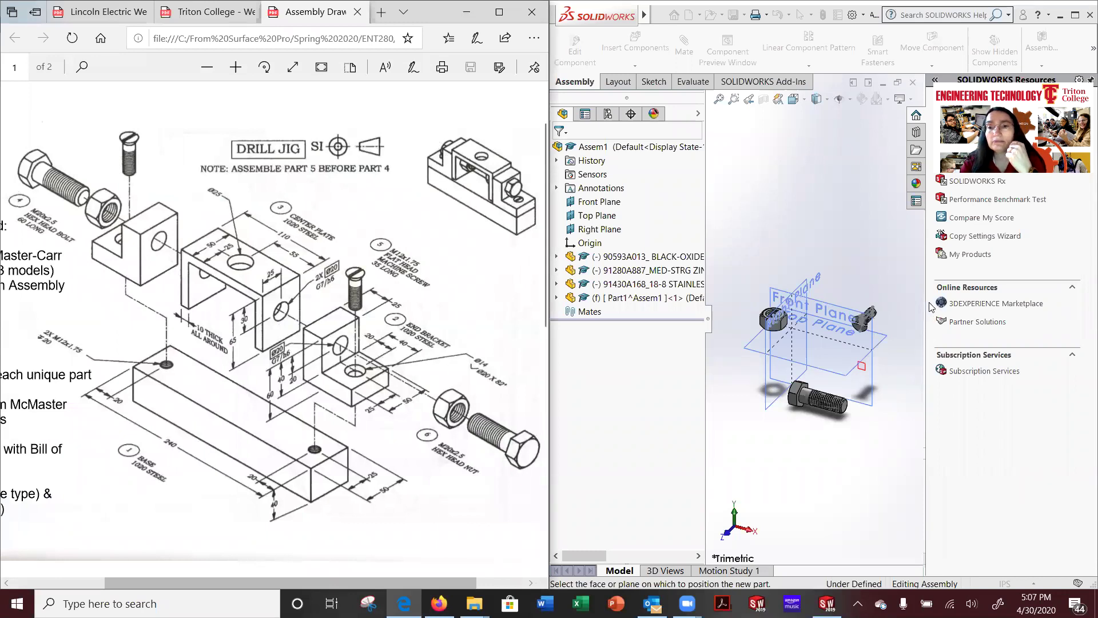
pyautogui.moveTo(927, 307); pyautogui.dragTo(1086, 324)
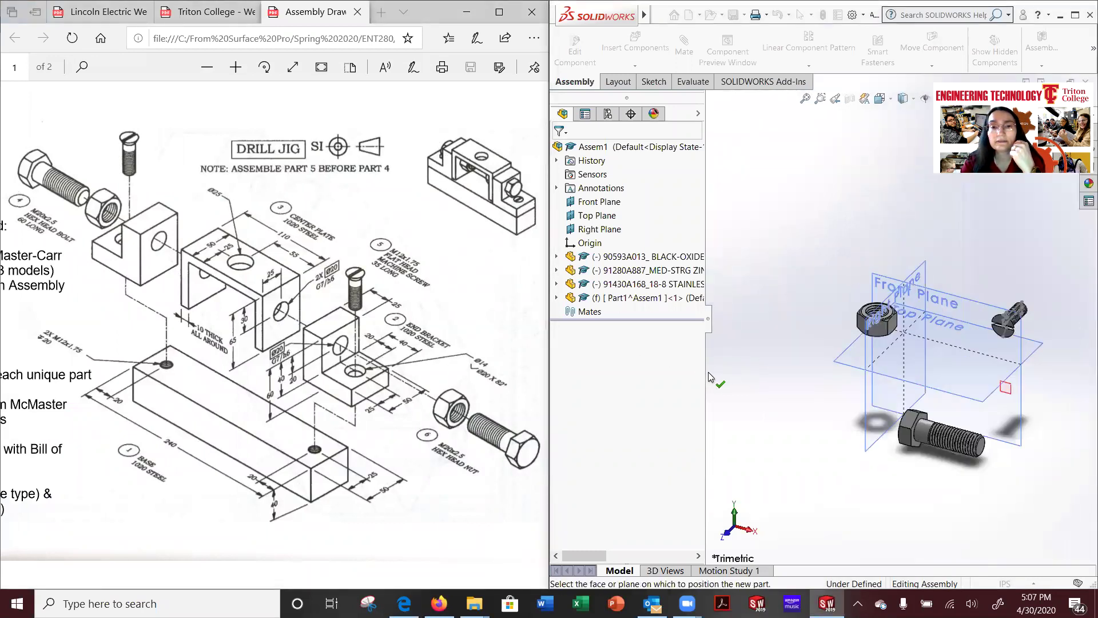
pyautogui.moveTo(628, 373); pyautogui.dragTo(453, 405)
pyautogui.click(342, 310)
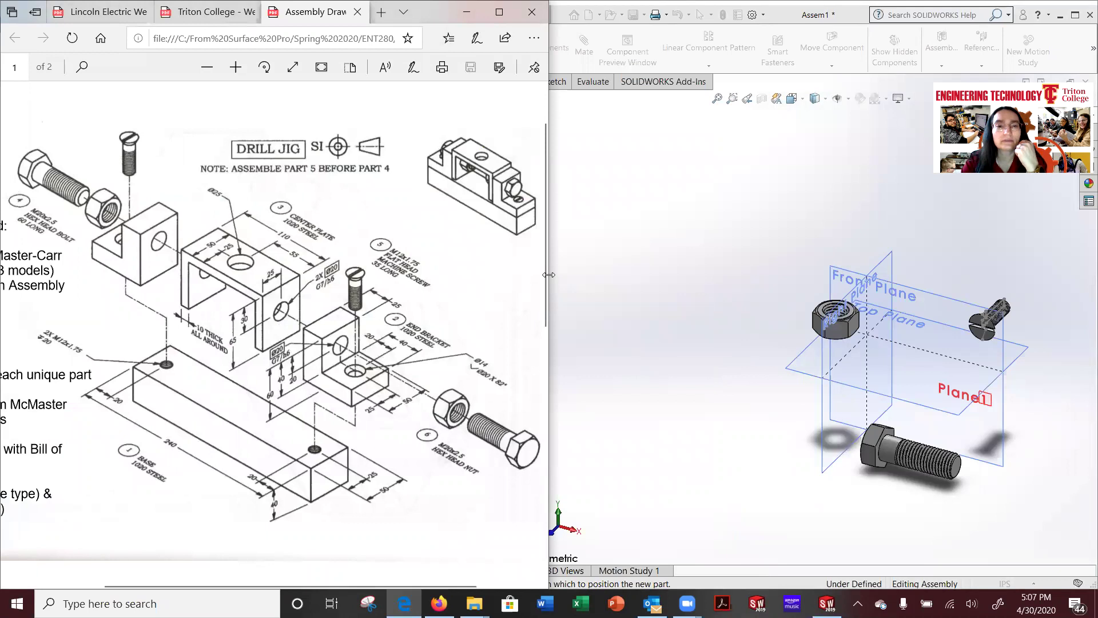
pyautogui.moveTo(548, 274); pyautogui.dragTo(450, 290)
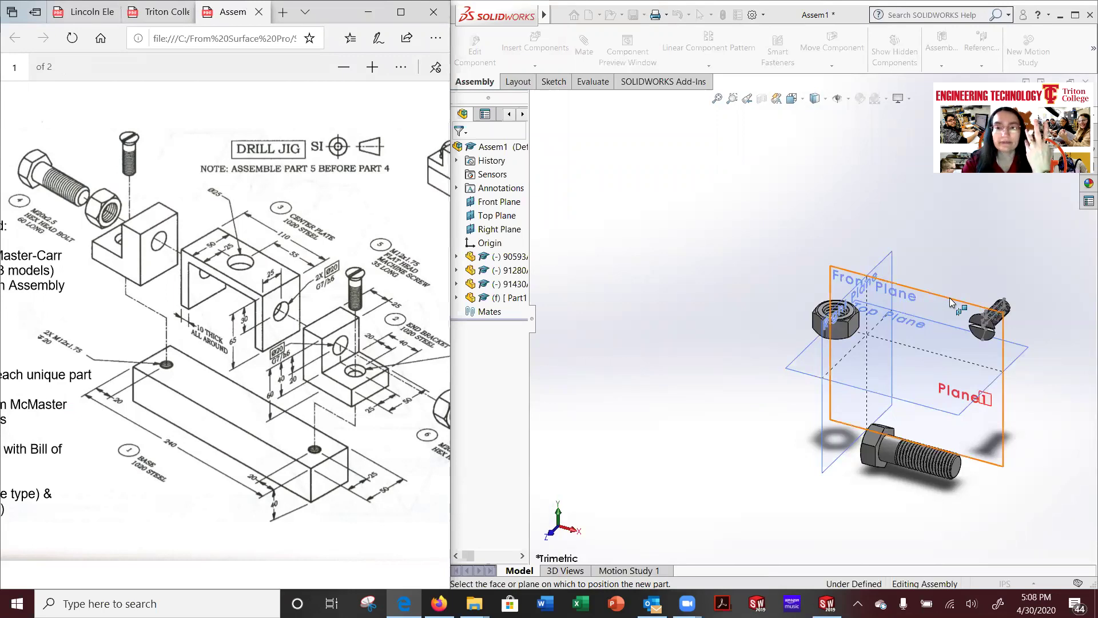
# Draw a center rectangle from the origin on the new part's Top Plane.
pyautogui.click(795, 373)
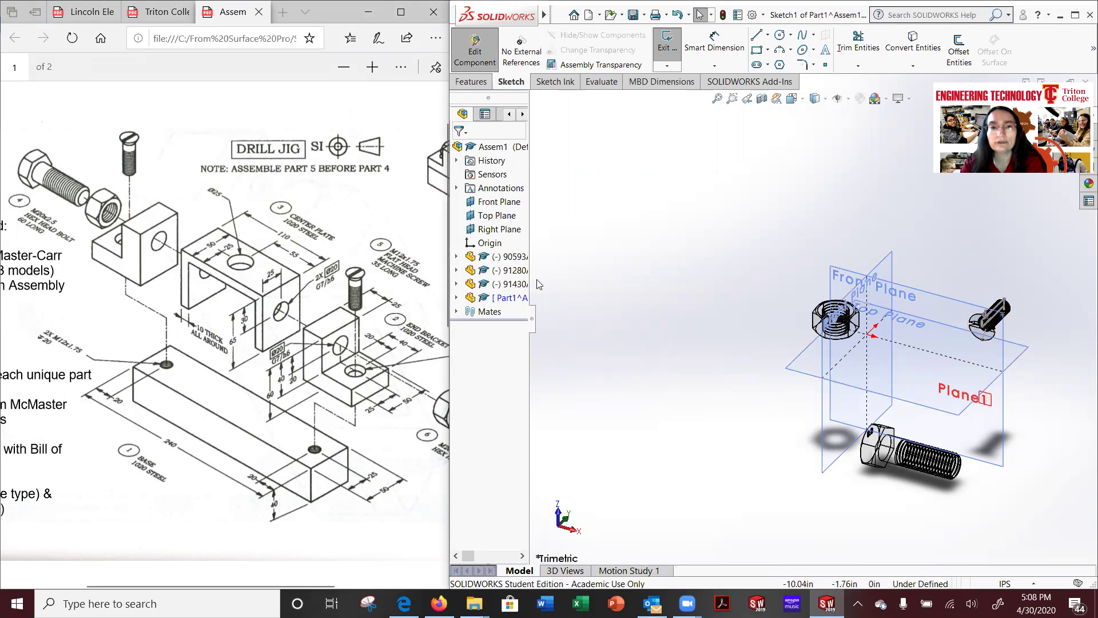
pyautogui.moveTo(502, 307)
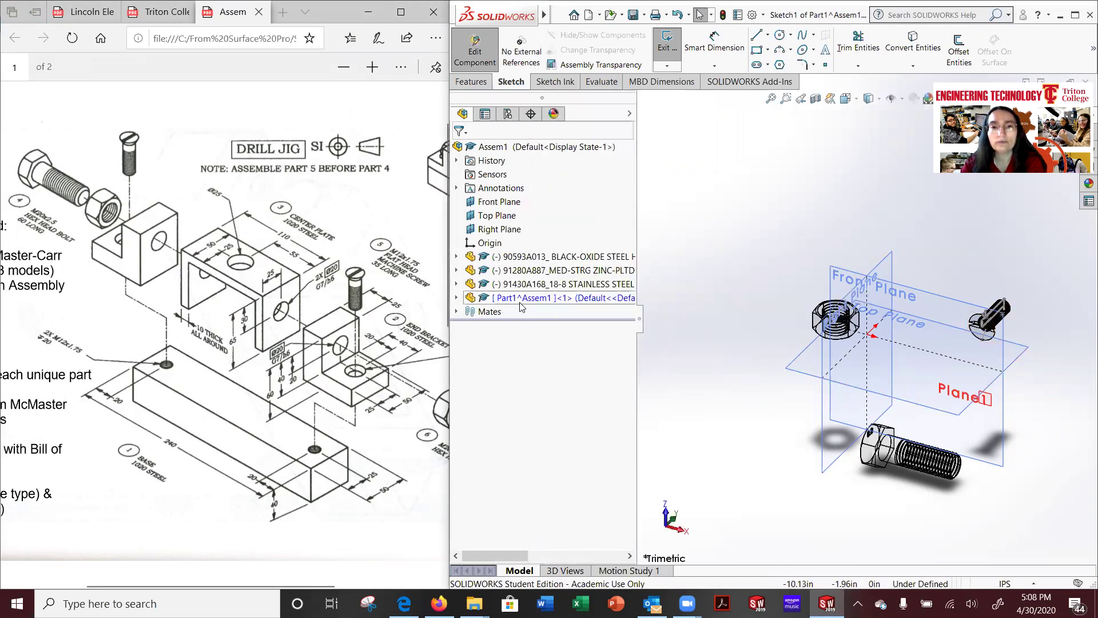
pyautogui.click(797, 368)
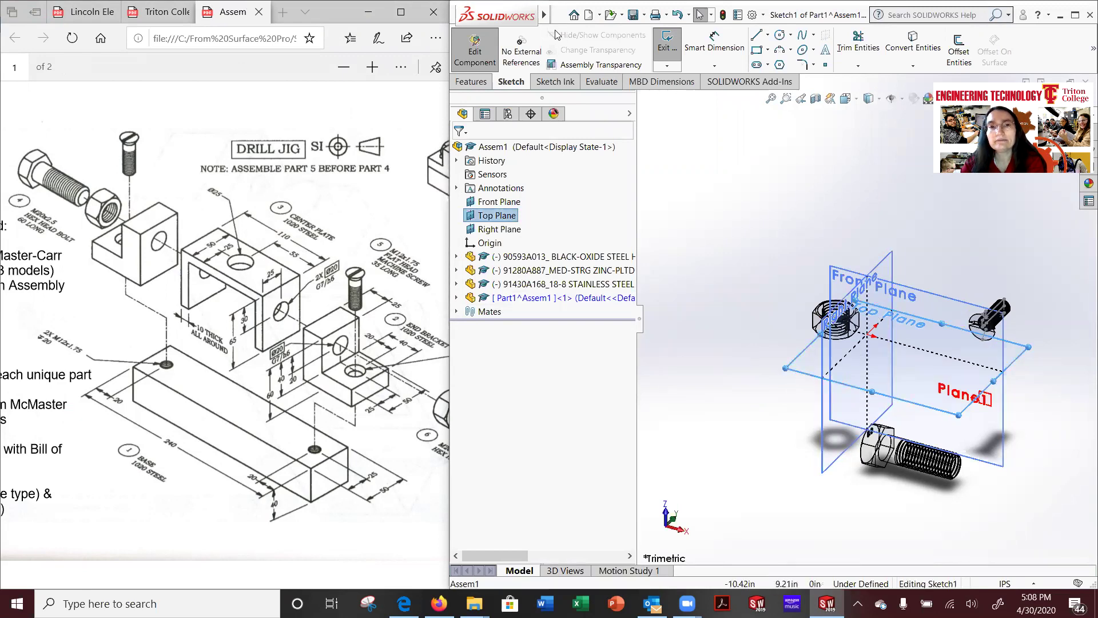
pyautogui.click(768, 50)
pyautogui.click(764, 81)
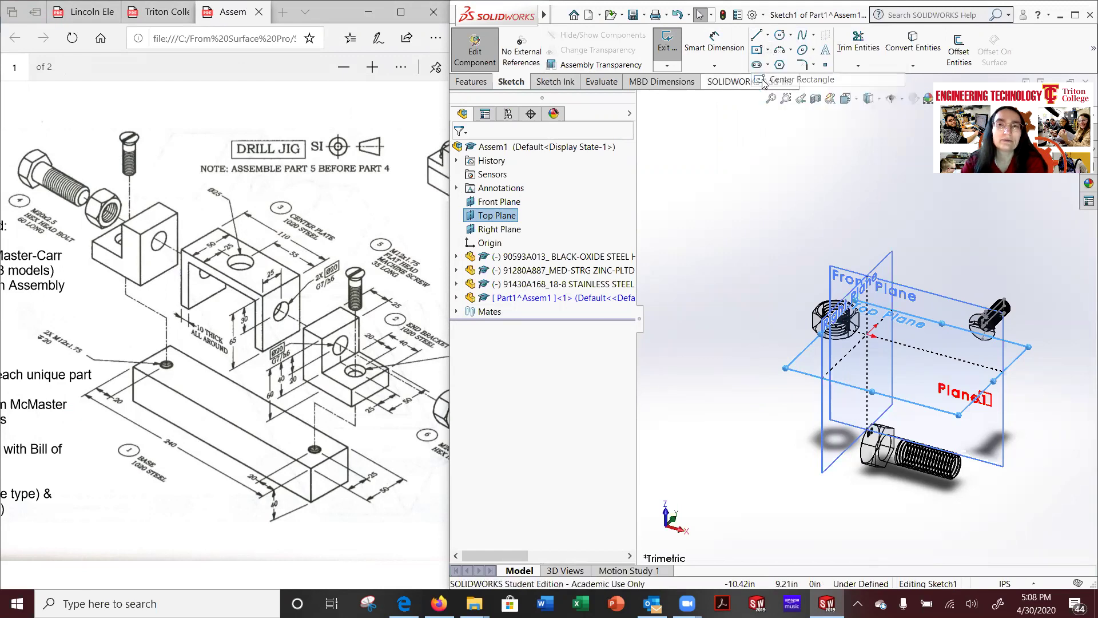
pyautogui.click(870, 336)
pyautogui.click(1059, 416)
pyautogui.scroll(2, 1030, 344)
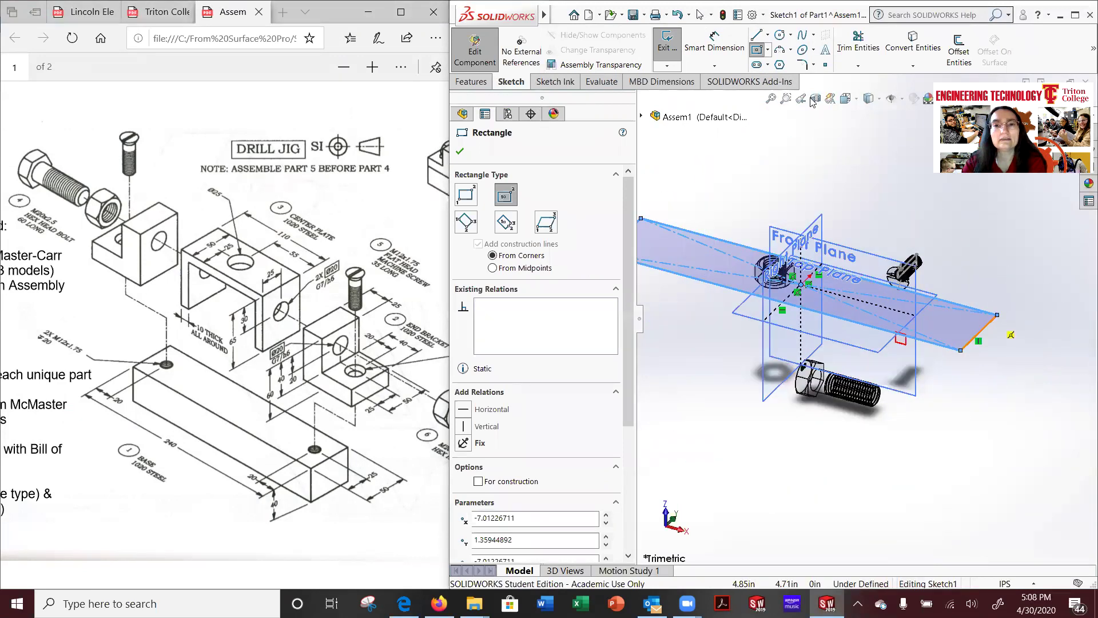
# Switch to Top view and exit the rectangle tool.
pyautogui.click(857, 101)
pyautogui.click(863, 132)
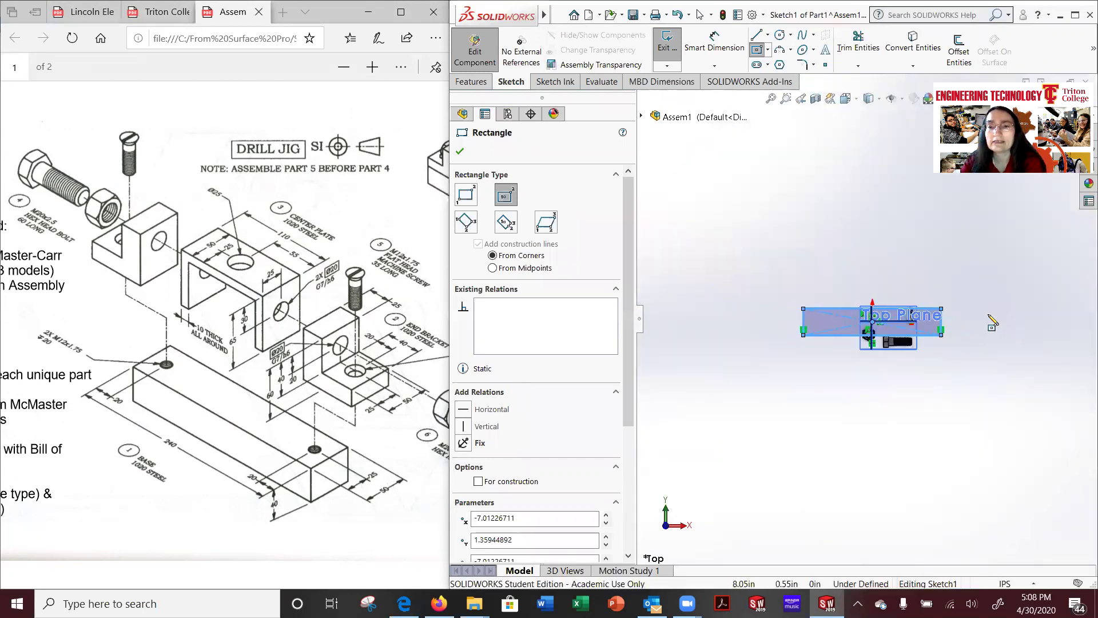
pyautogui.hotkey('alt', 'f')
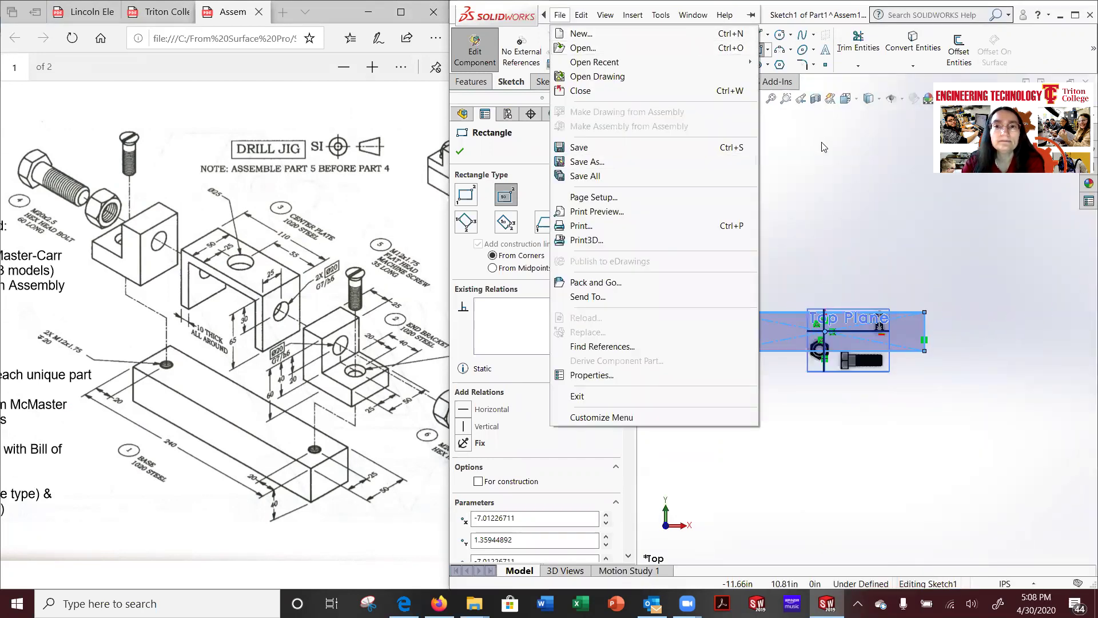
pyautogui.press('Escape')
pyautogui.click(824, 154)
pyautogui.press('Escape')
pyautogui.press('Escape')
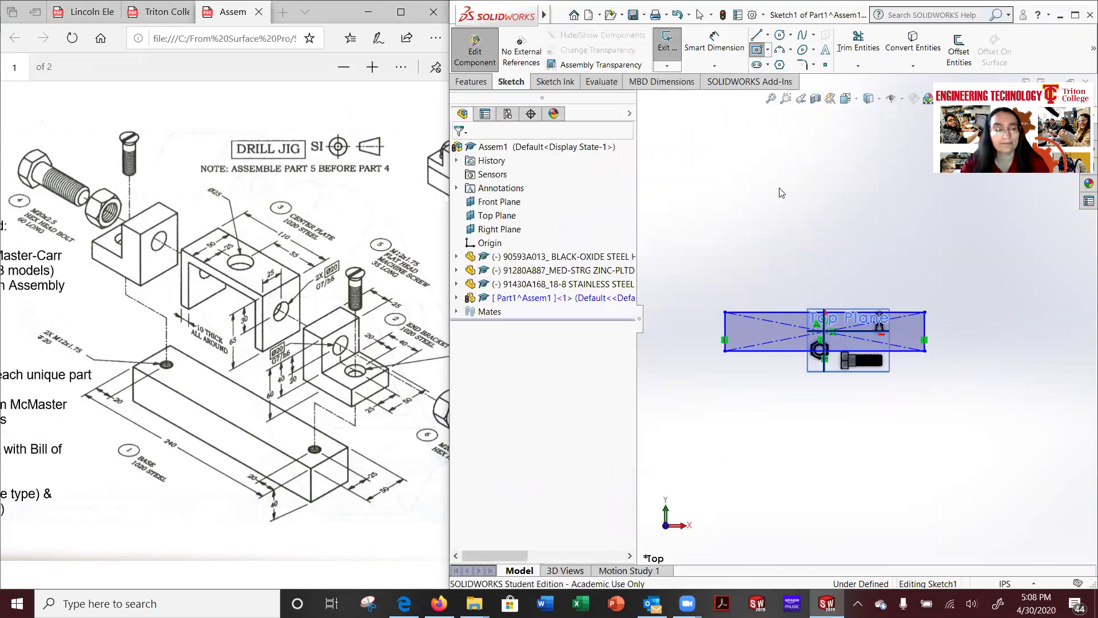
# Dimension the rectangle's width, accepting 14.02.
pyautogui.click(715, 40)
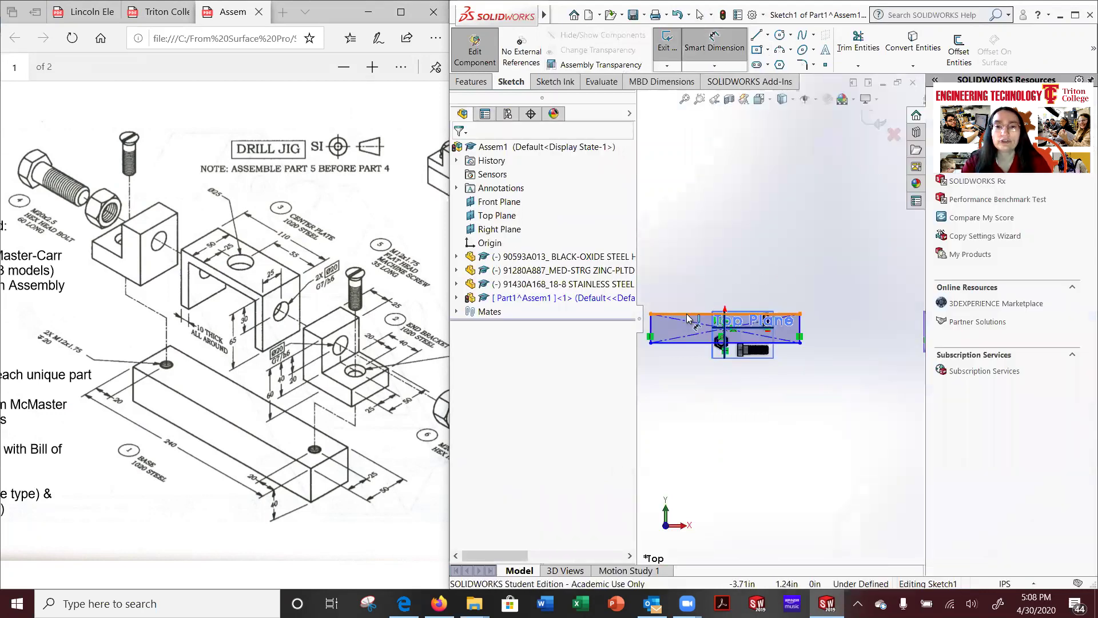
pyautogui.click(652, 330)
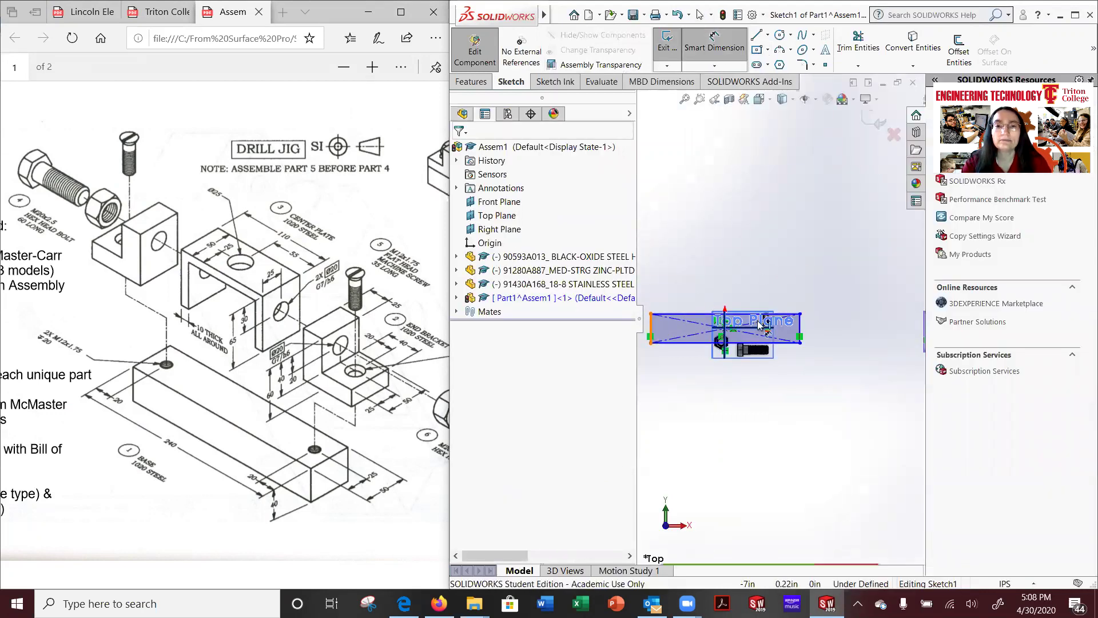
pyautogui.click(800, 327)
pyautogui.click(726, 259)
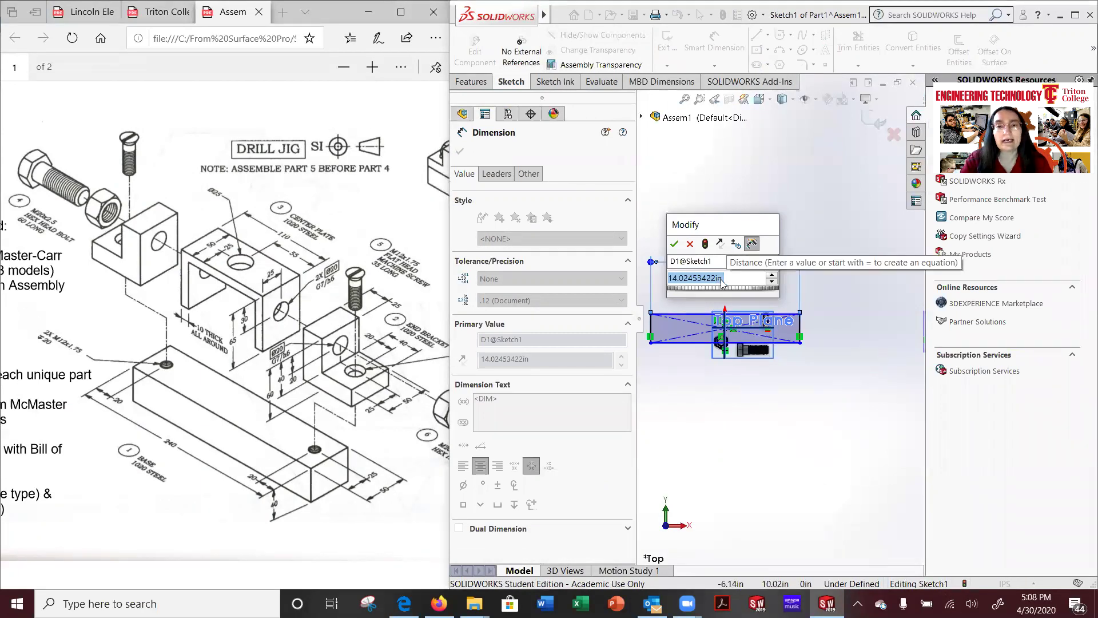
pyautogui.press('Return')
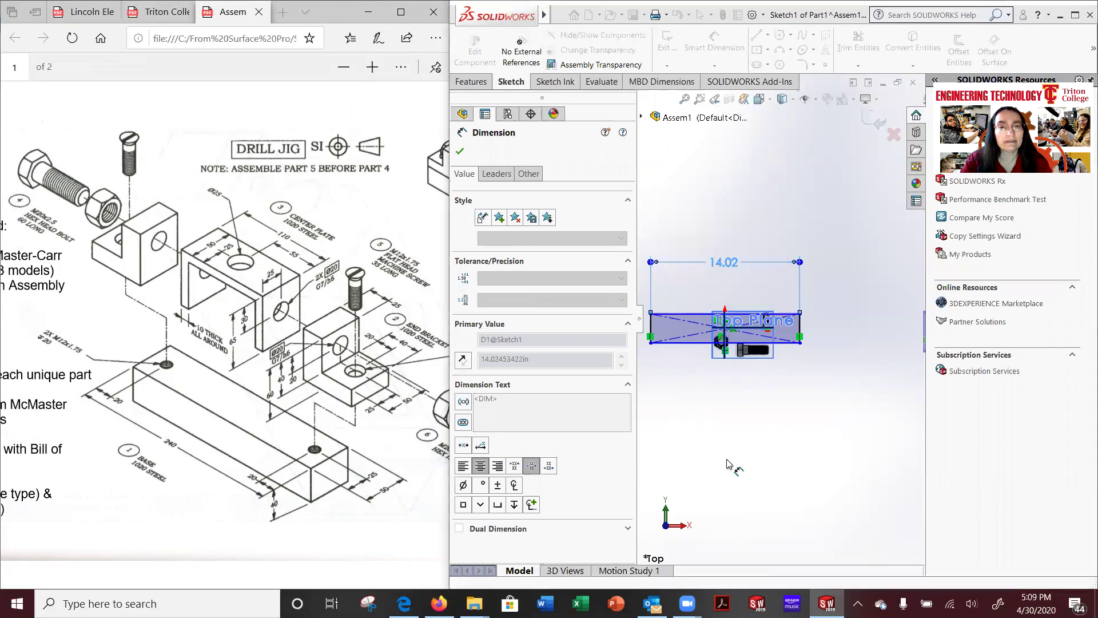
pyautogui.press('Escape')
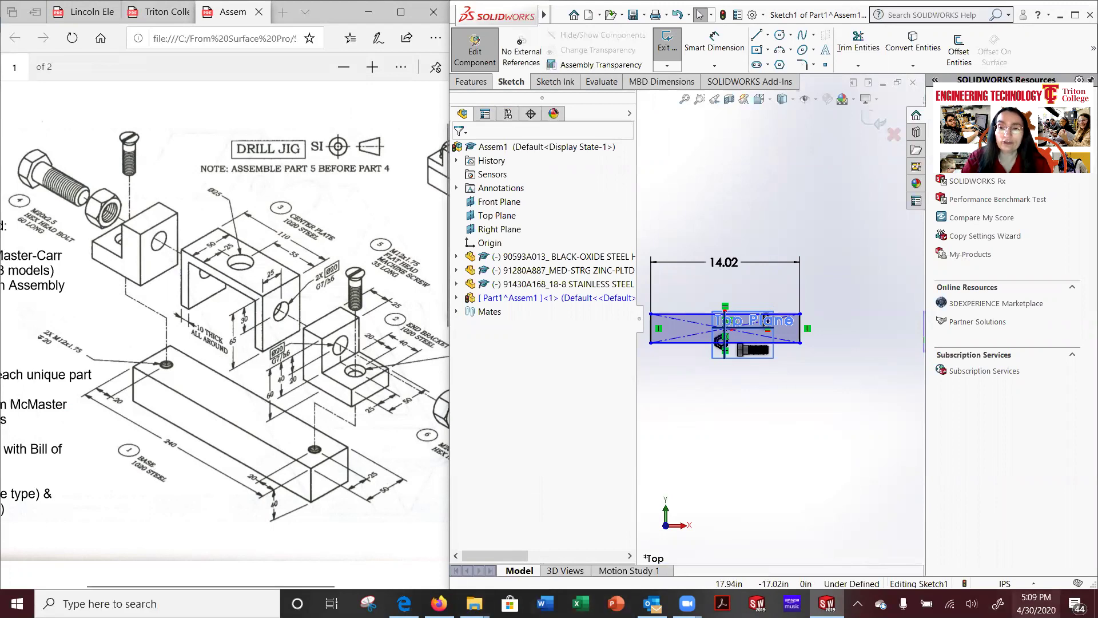
# Switch the document units to MMGS and open Part1's Sketch1 for editing.
pyautogui.click(1034, 584)
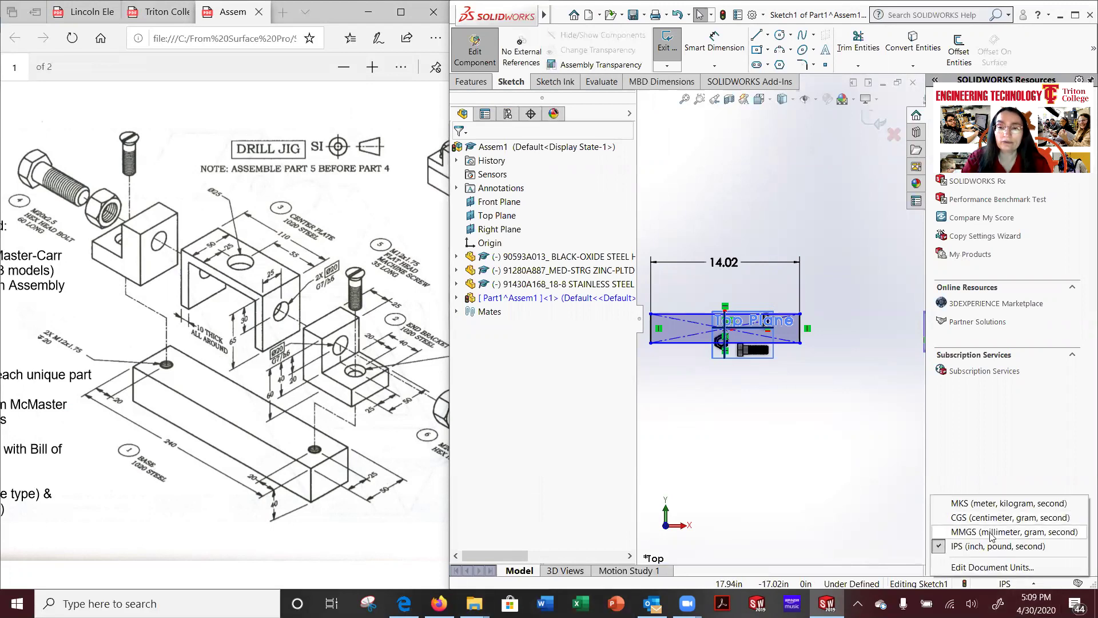
pyautogui.click(991, 531)
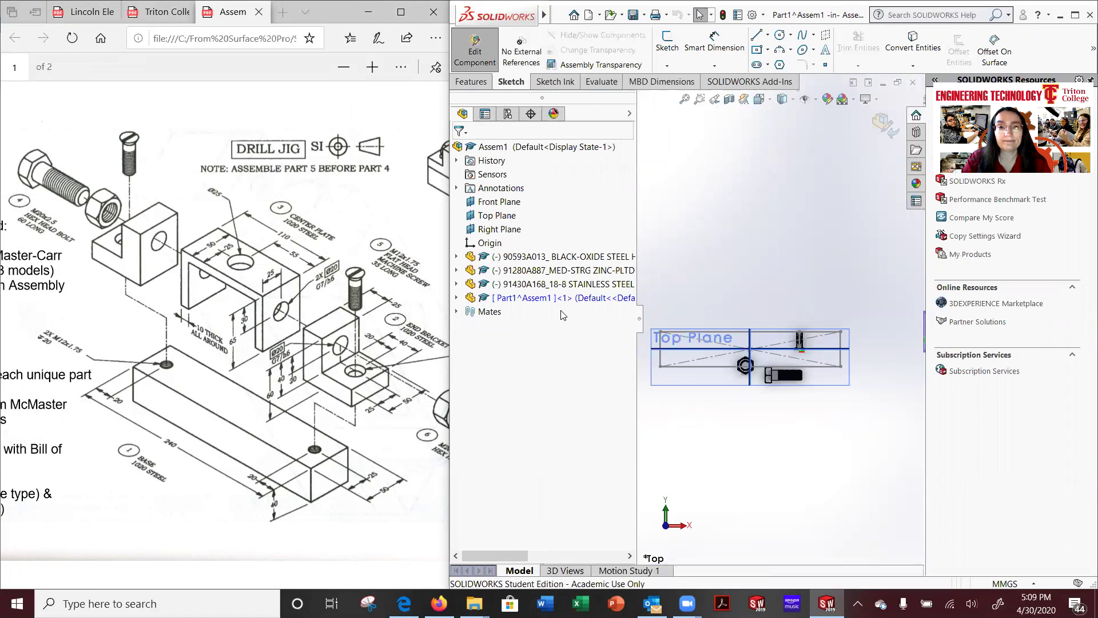
pyautogui.click(545, 296)
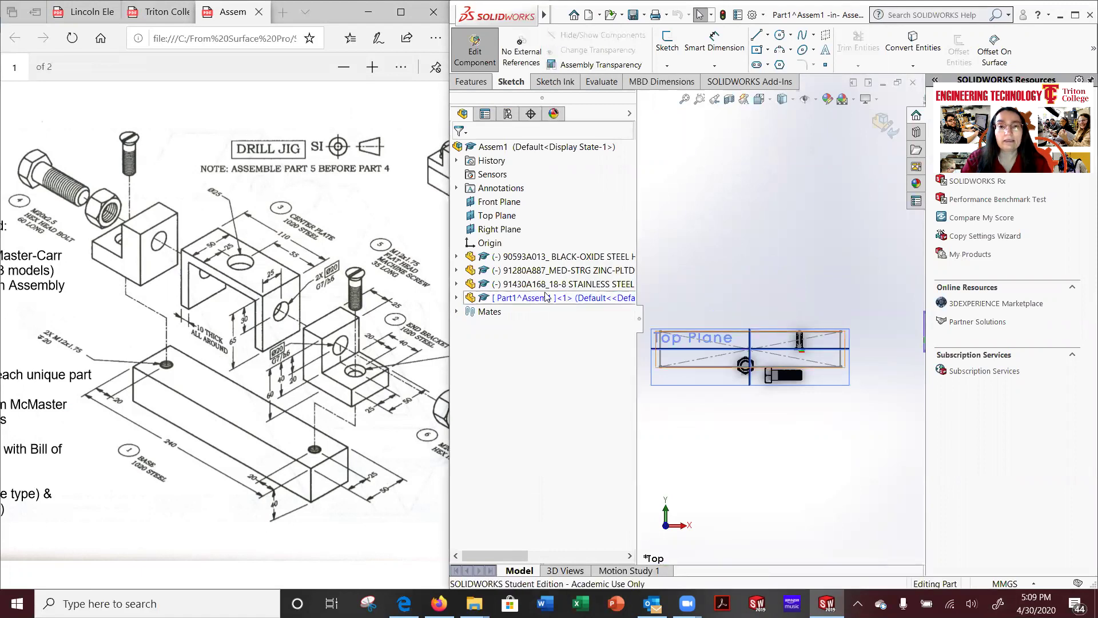
pyautogui.click(456, 298)
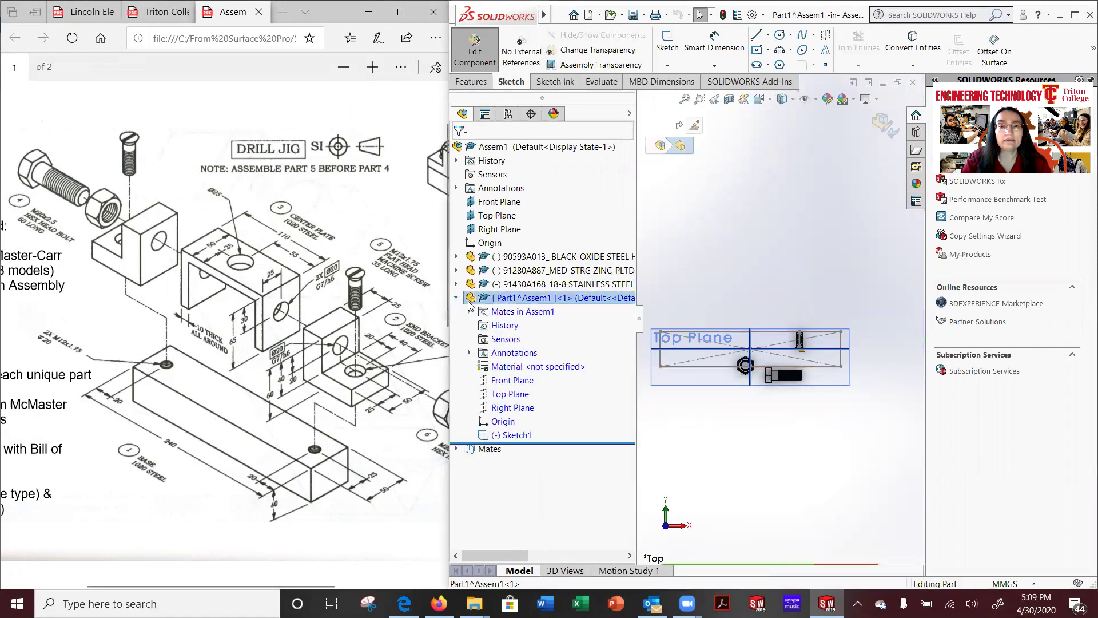
pyautogui.click(506, 435)
pyautogui.rightClick(506, 437)
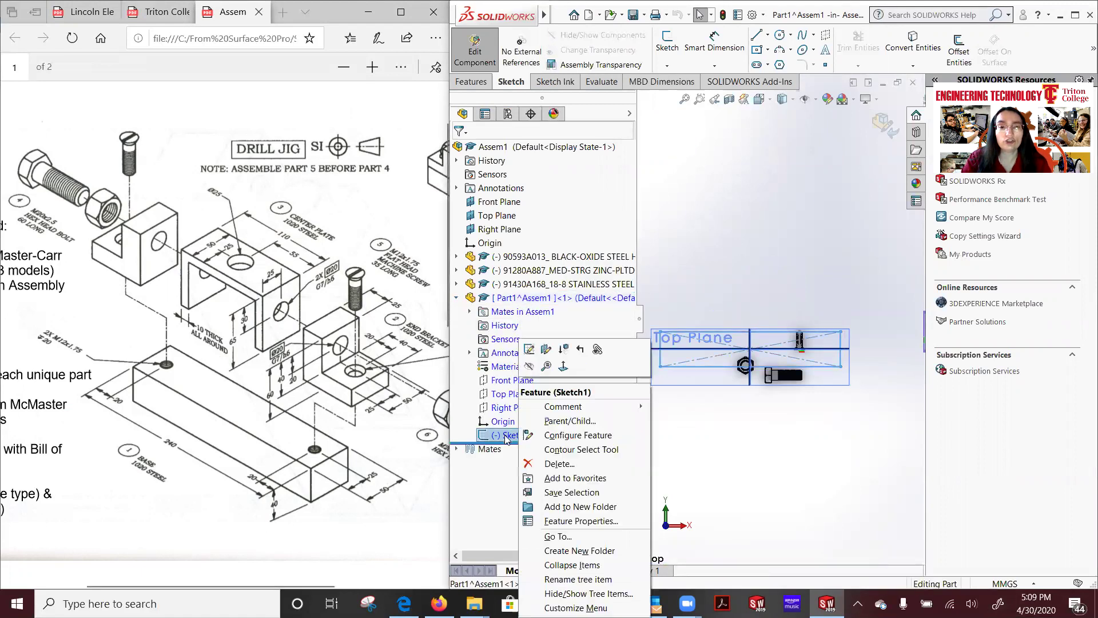
pyautogui.click(529, 349)
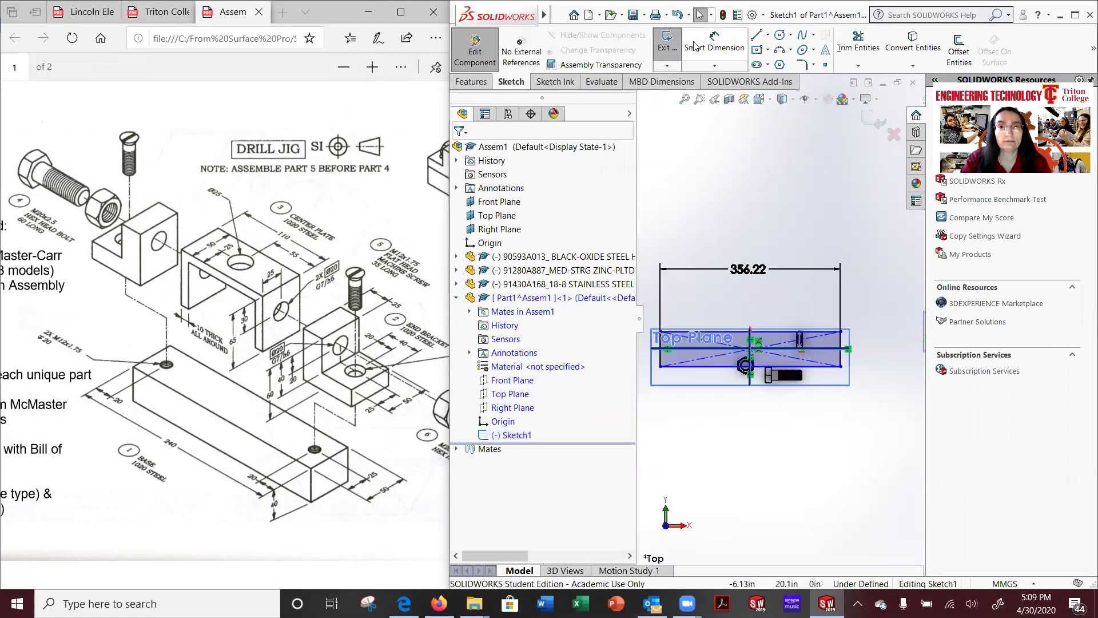
# Change the 356.22 width dimension to 240 mm.
pyautogui.click(714, 43)
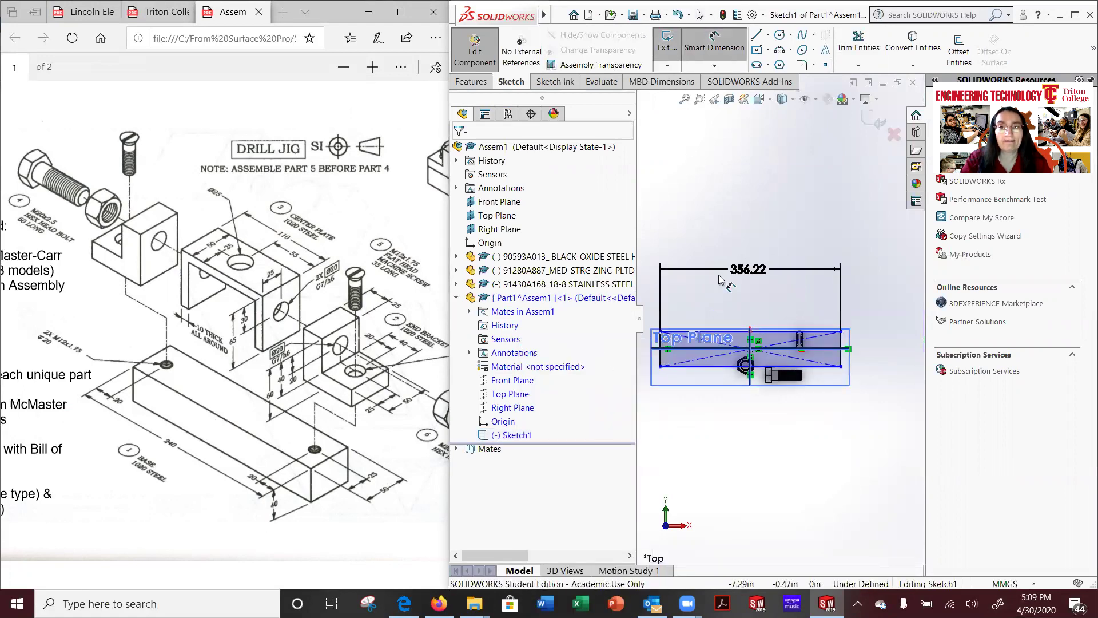
pyautogui.press('Escape')
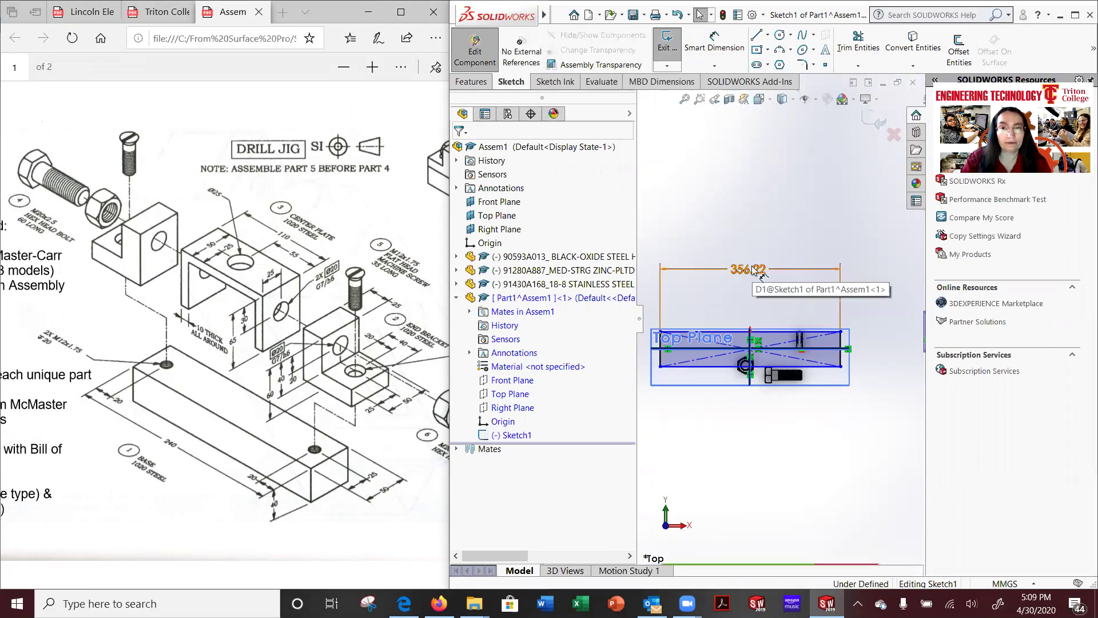
pyautogui.doubleClick(760, 270)
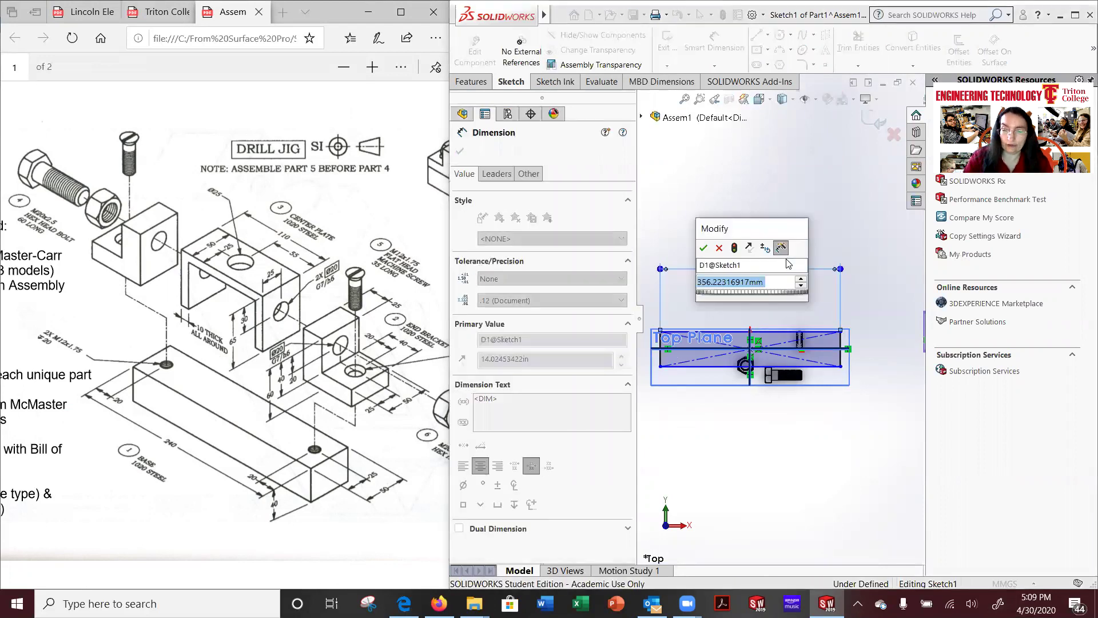
pyautogui.write('280')
pyautogui.press('Return')
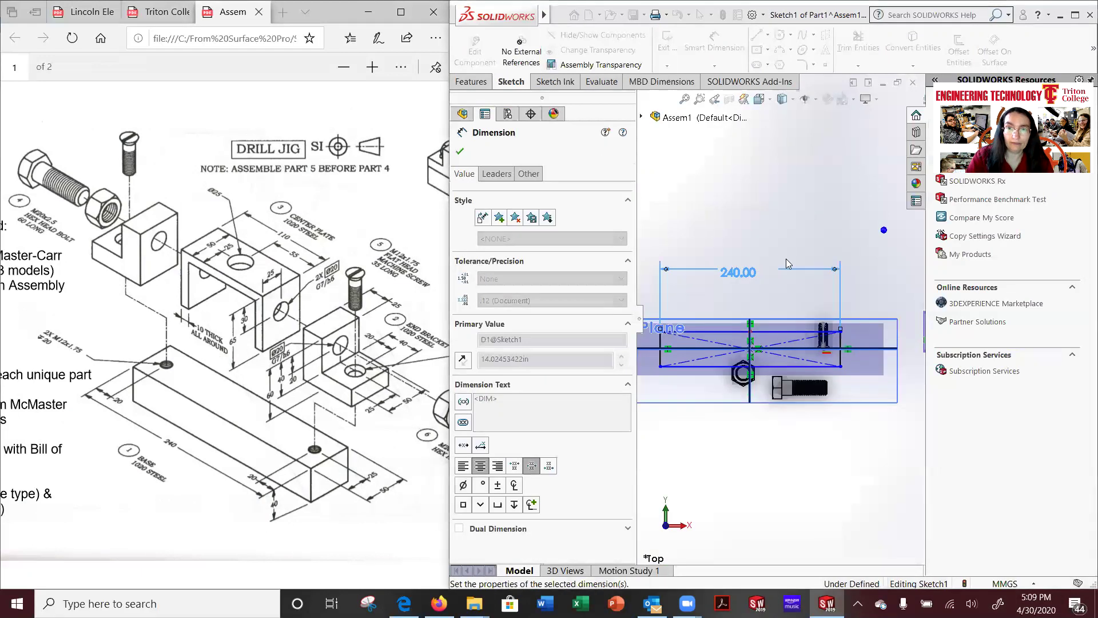
# Dimension the rectangle's height between the horizontal lines to 50 mm and exit the sketch.
pyautogui.scroll(-3, 681, 334)
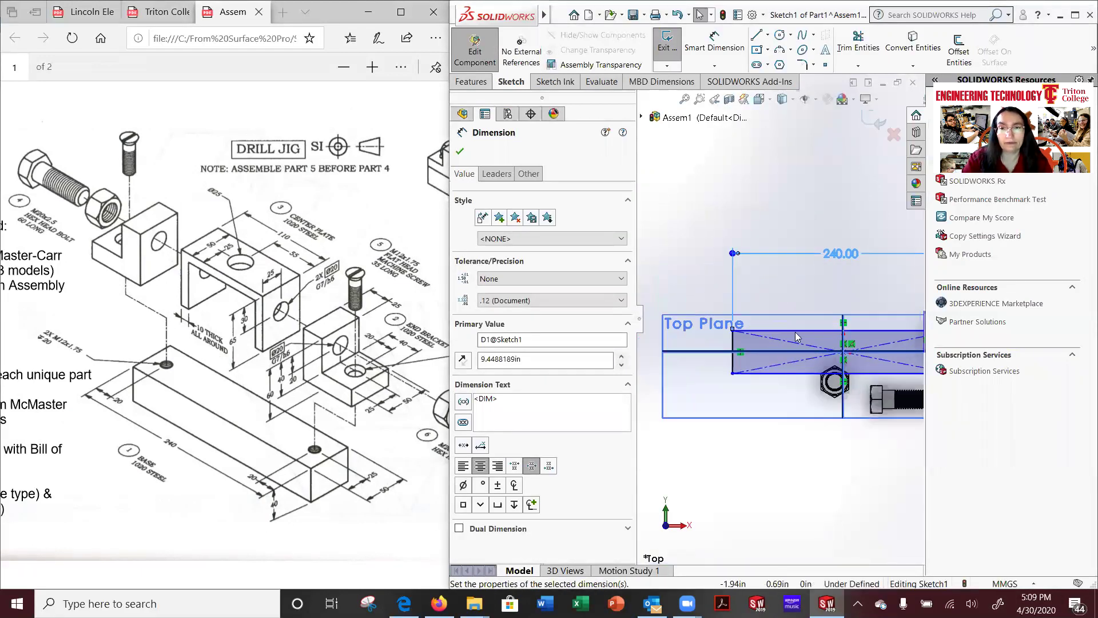
pyautogui.click(794, 332)
pyautogui.click(794, 330)
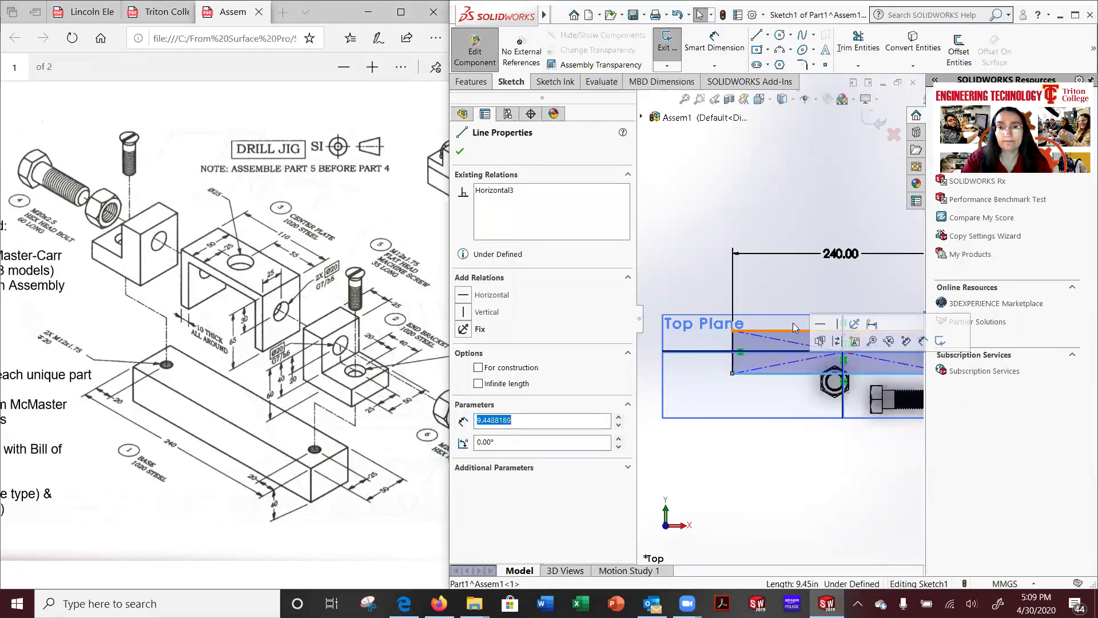
pyautogui.press('Escape')
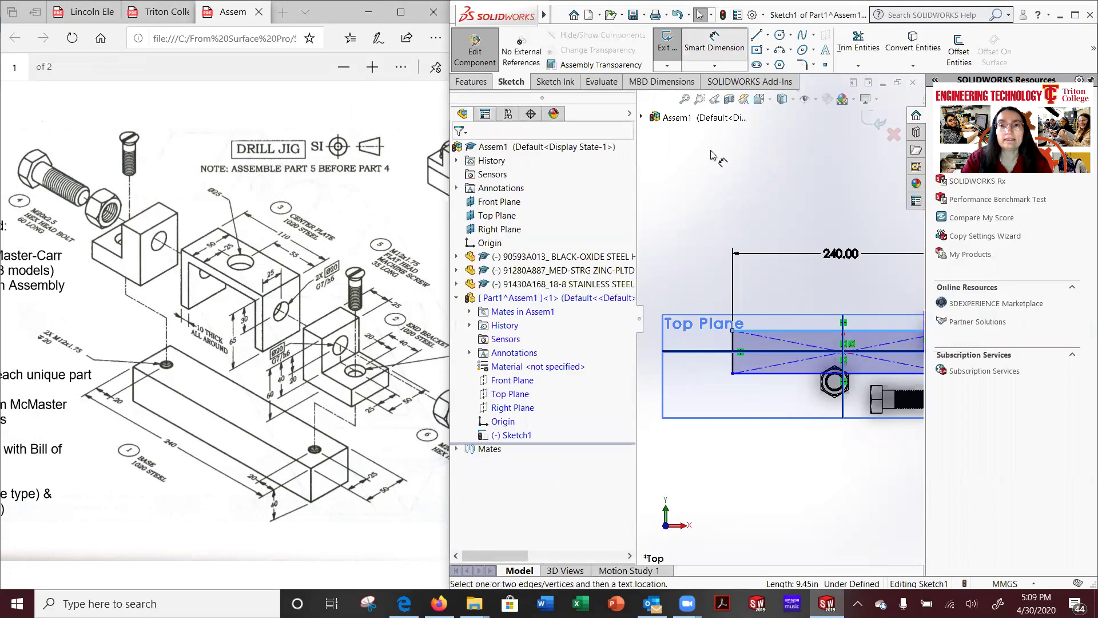
pyautogui.click(792, 331)
pyautogui.click(781, 373)
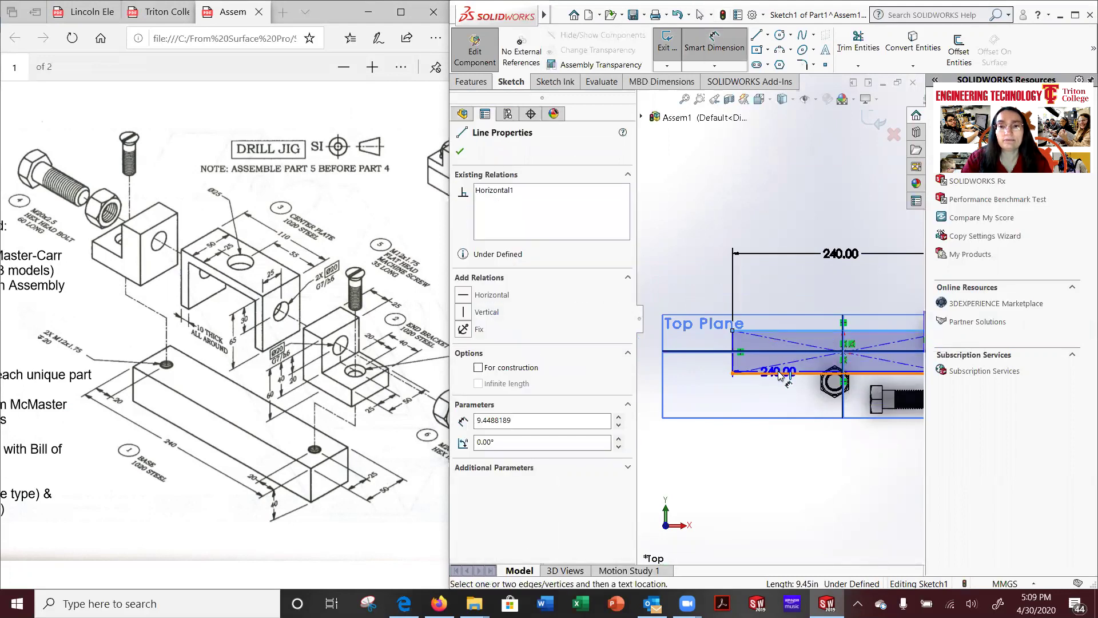
pyautogui.click(721, 343)
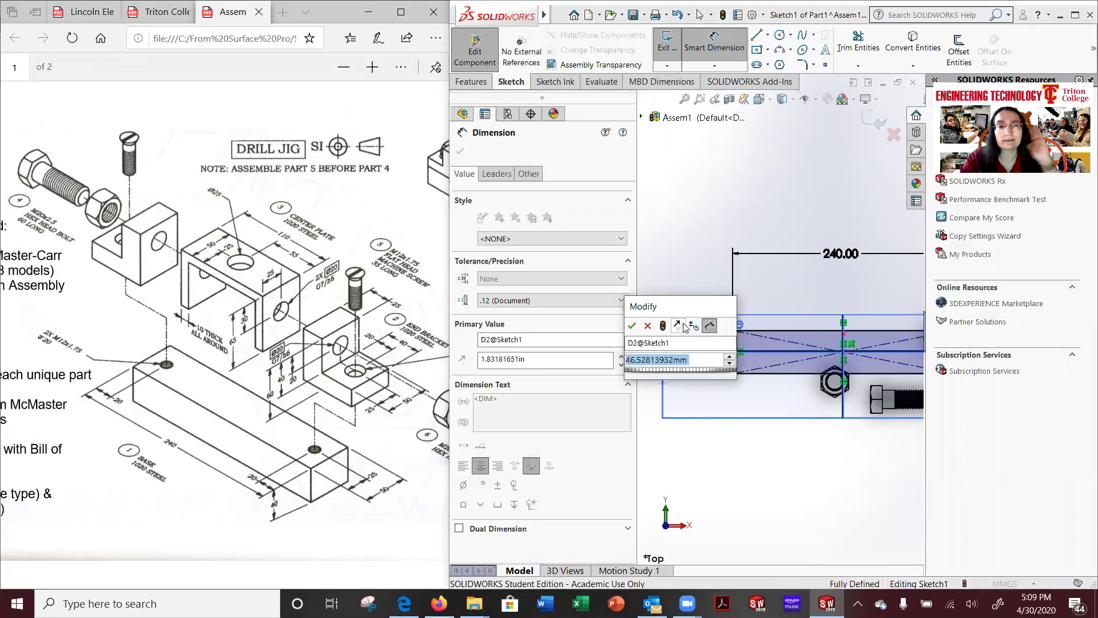
pyautogui.write('50')
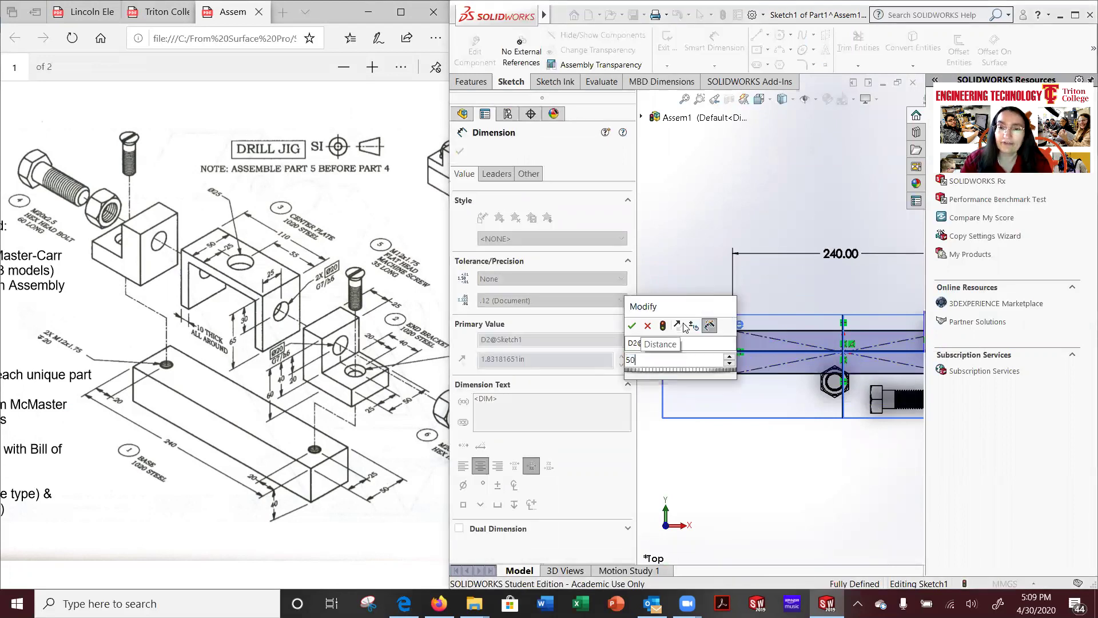
pyautogui.press('Return')
pyautogui.keyDown('ctrl'); pyautogui.moveTo(807, 238); pyautogui.dragTo(707, 238, button='middle'); pyautogui.keyUp('ctrl')
pyautogui.click(880, 130)
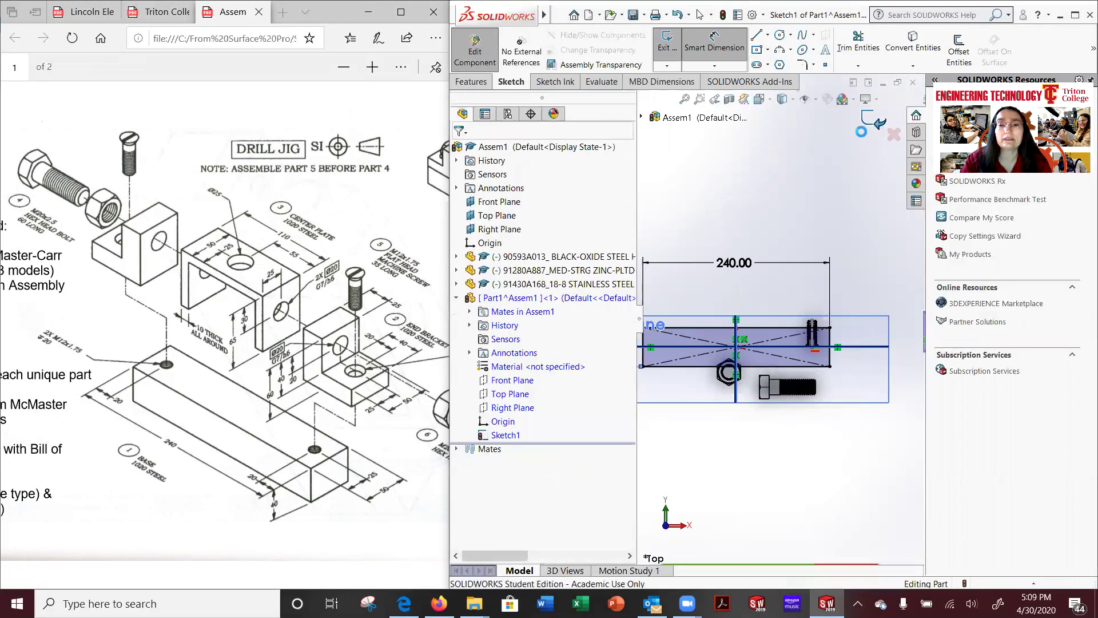
# Extrude Sketch1 40 mm in the reversed direction to create Boss-Extrude1.
pyautogui.click(471, 83)
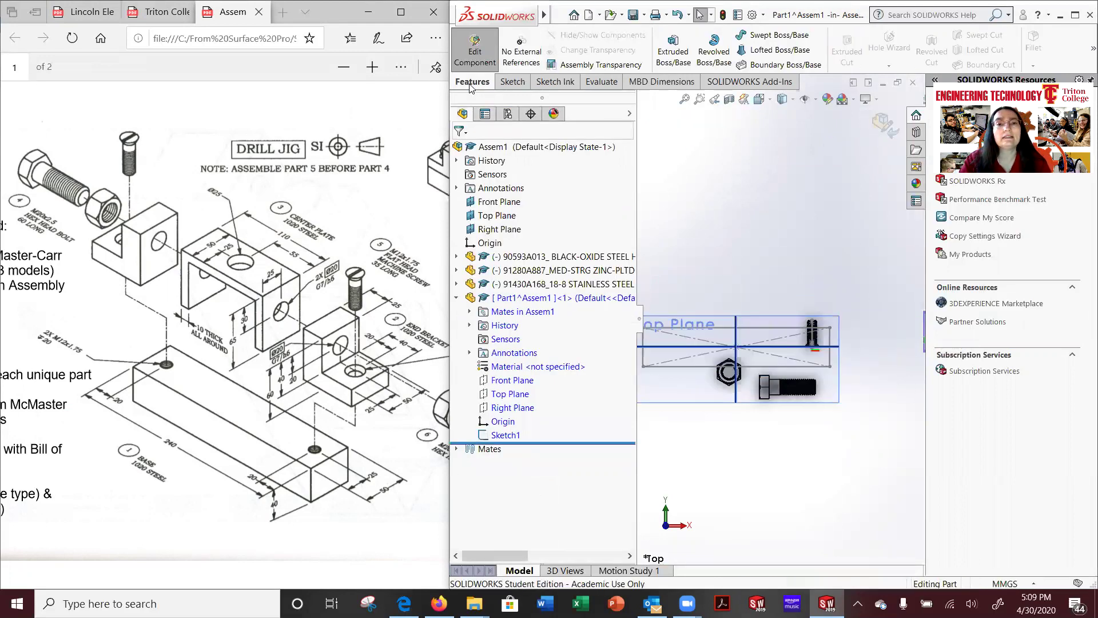
pyautogui.click(673, 50)
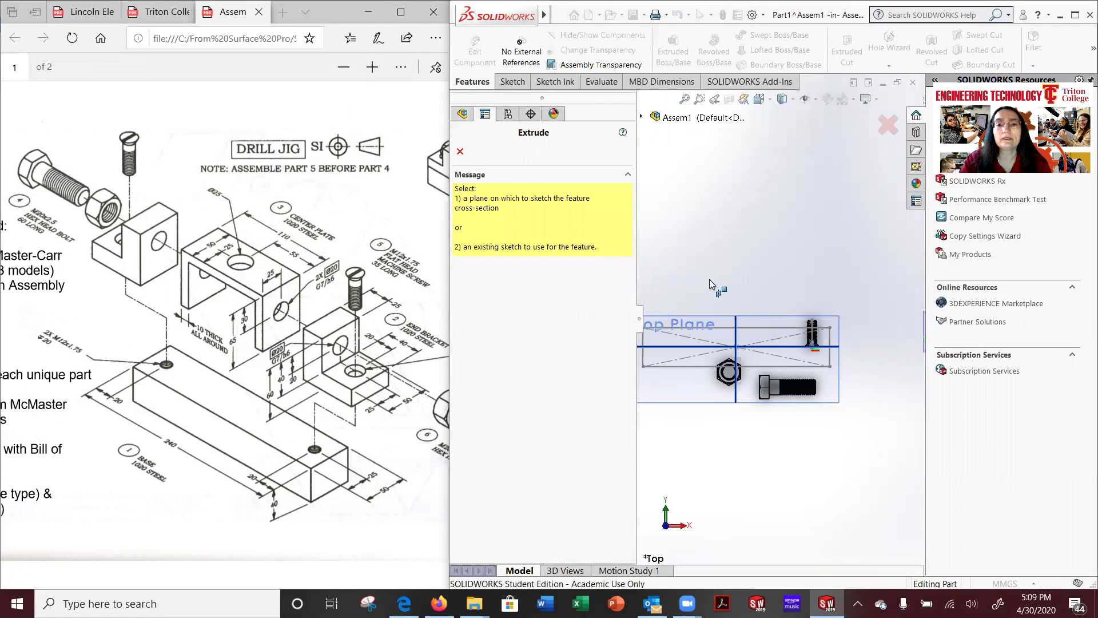
pyautogui.click(721, 327)
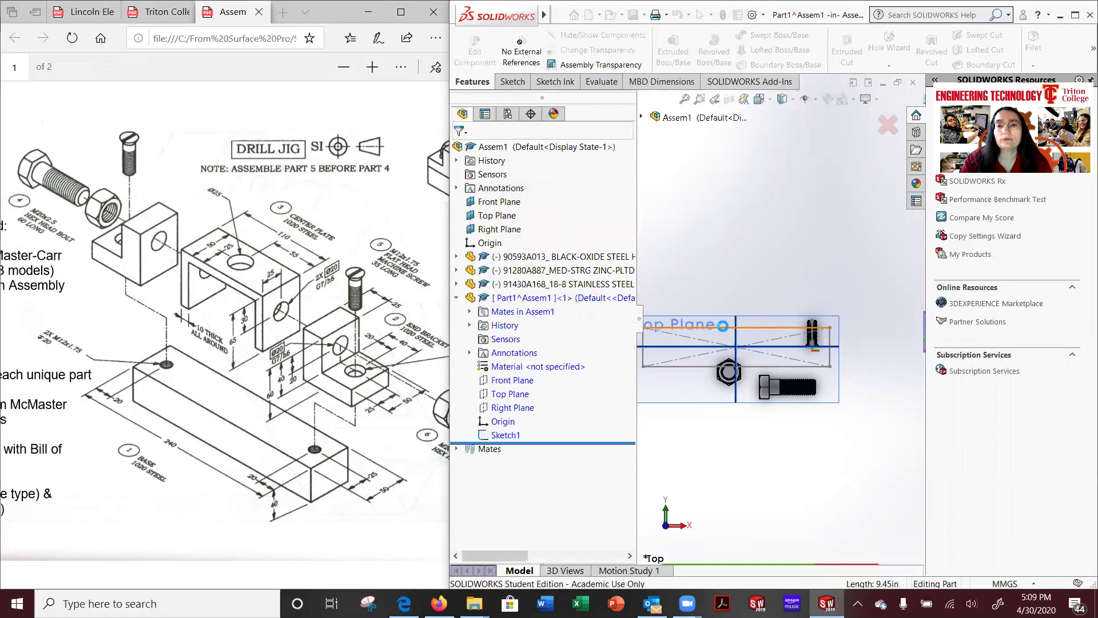
pyautogui.click(761, 99)
pyautogui.click(825, 132)
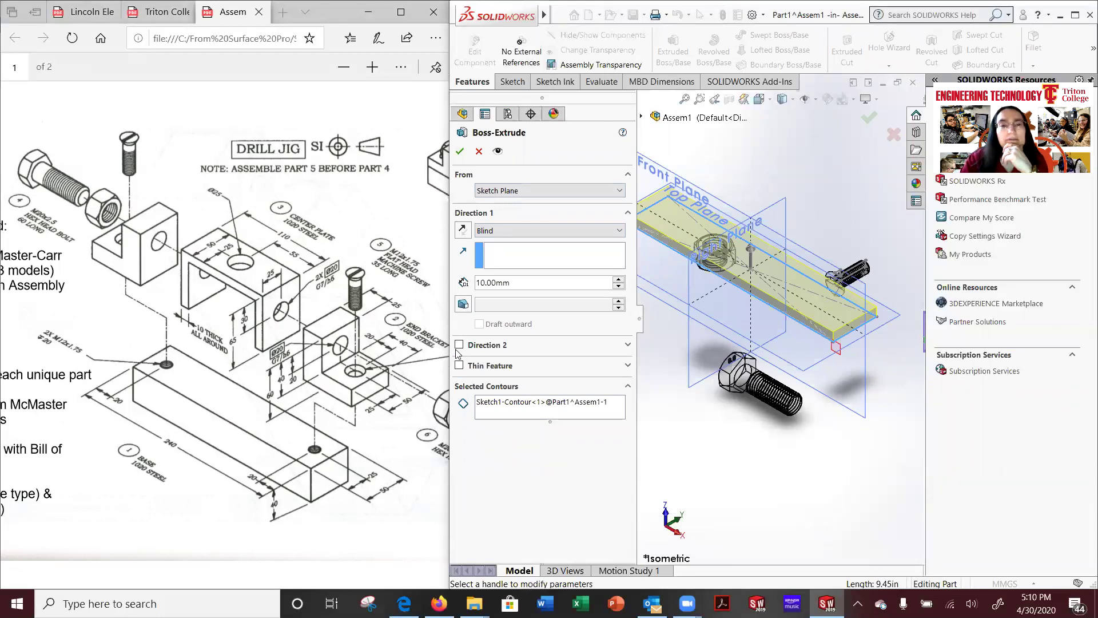
pyautogui.click(467, 233)
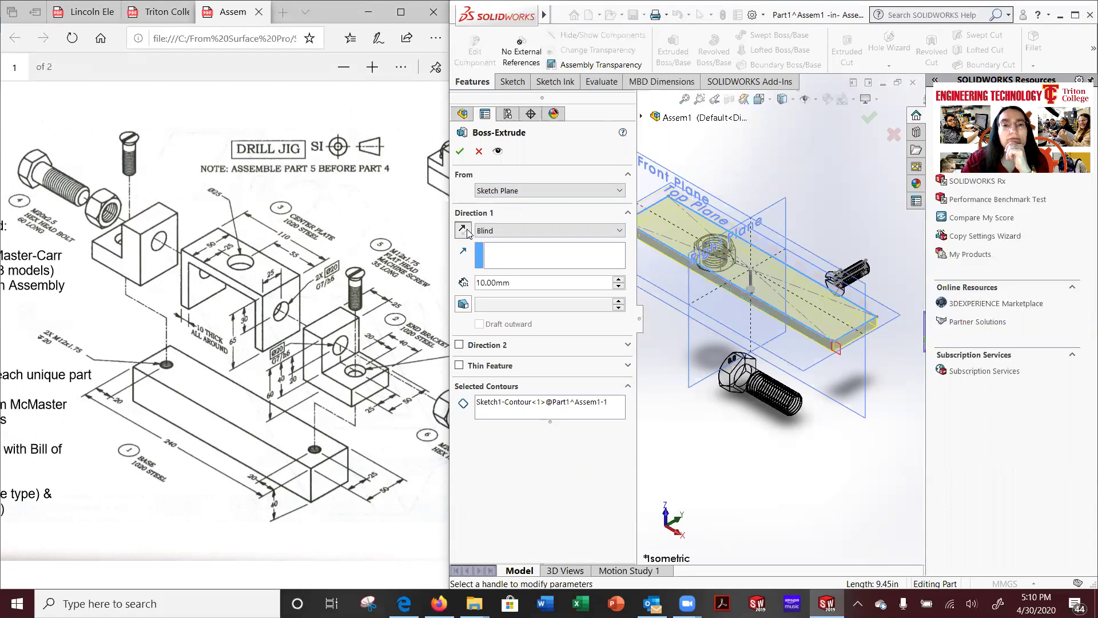
pyautogui.doubleClick(527, 283)
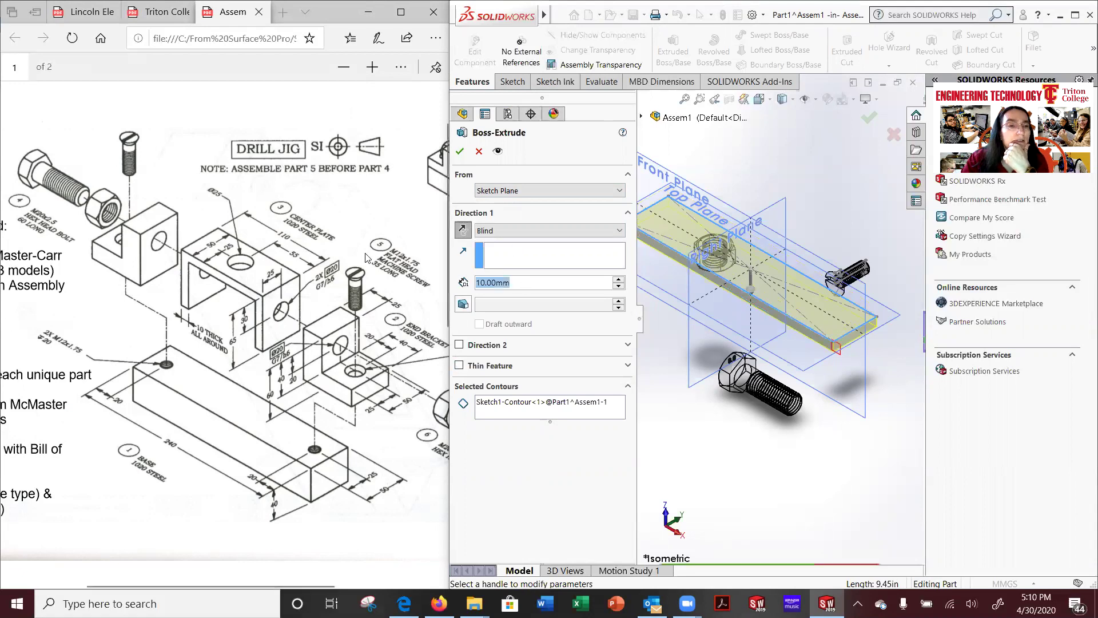
pyautogui.write('40')
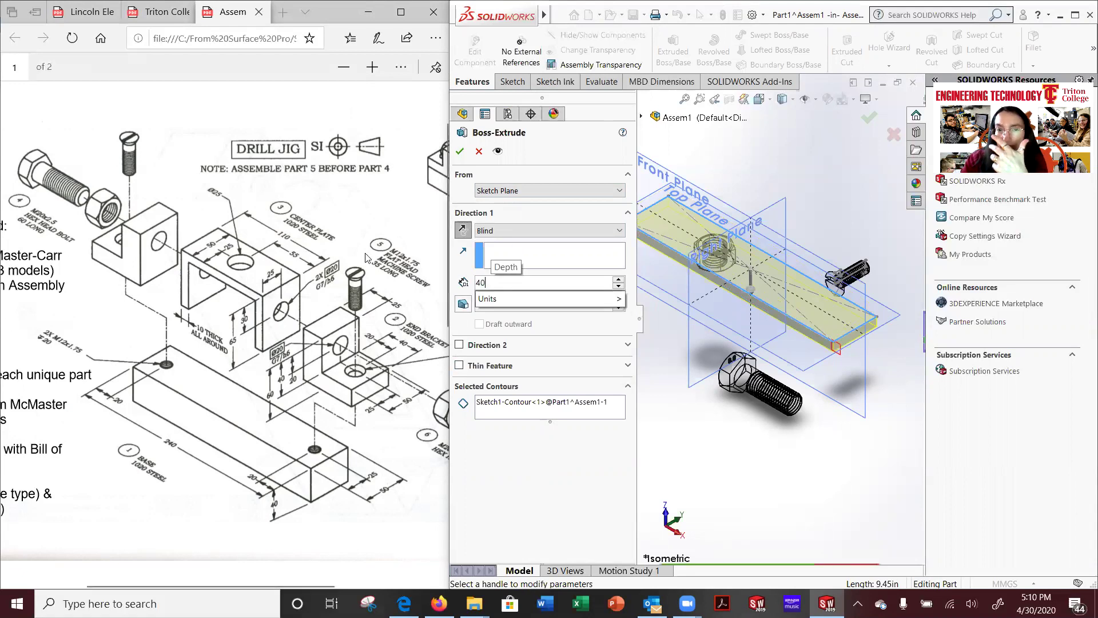
pyautogui.press('Return')
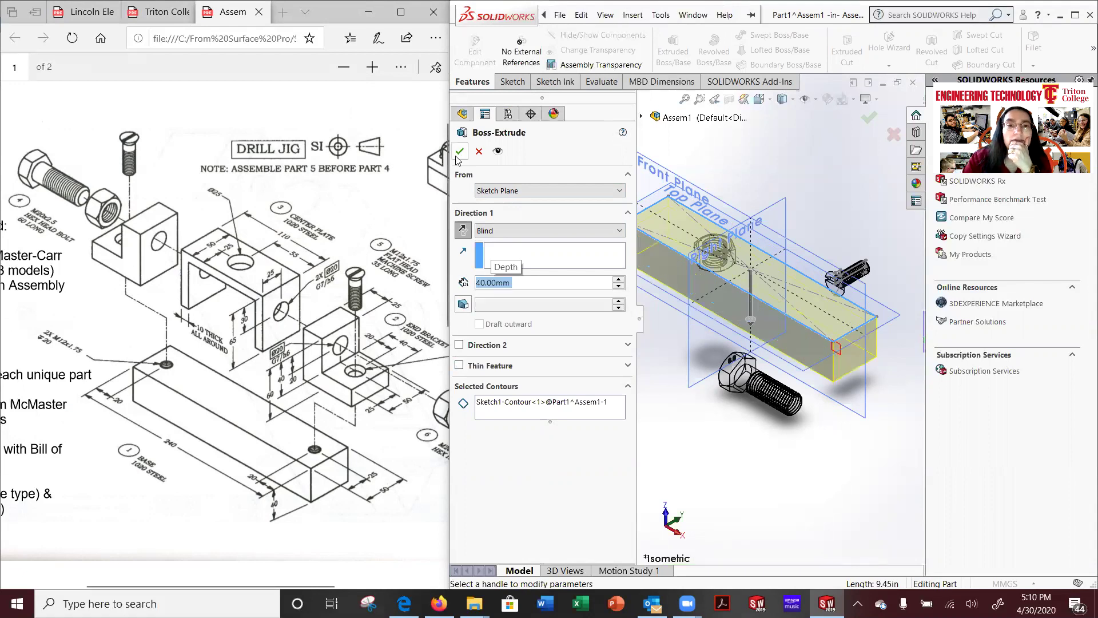
pyautogui.click(459, 151)
# Leave Part1 editing and return to Assem1, orbited to an upright view.
pyautogui.scroll(3, 811, 345)
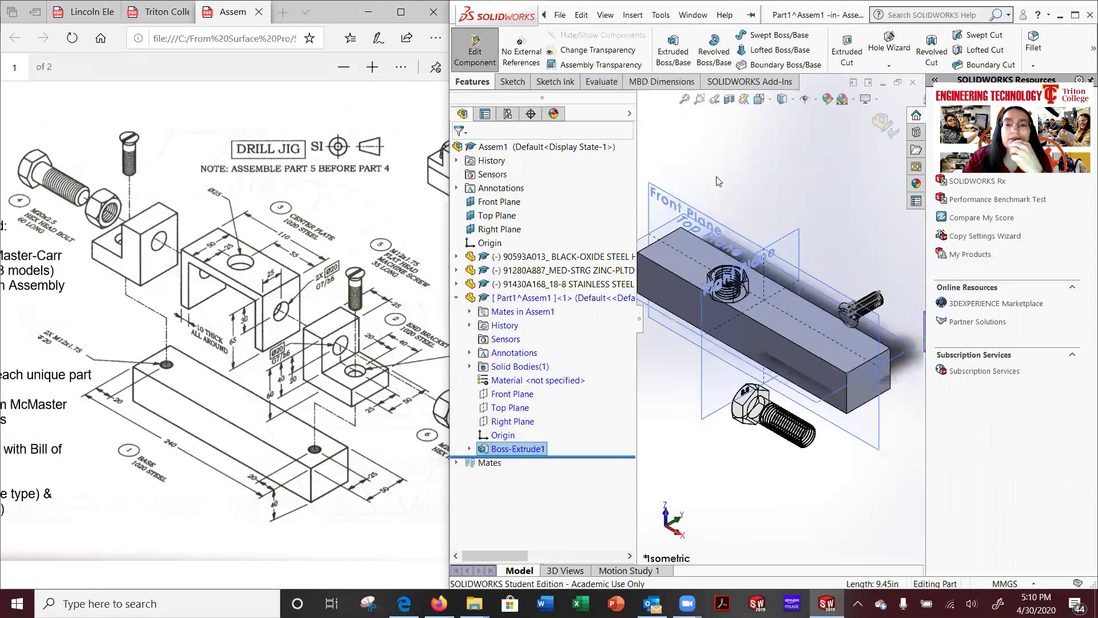
pyautogui.scroll(-1, 811, 344)
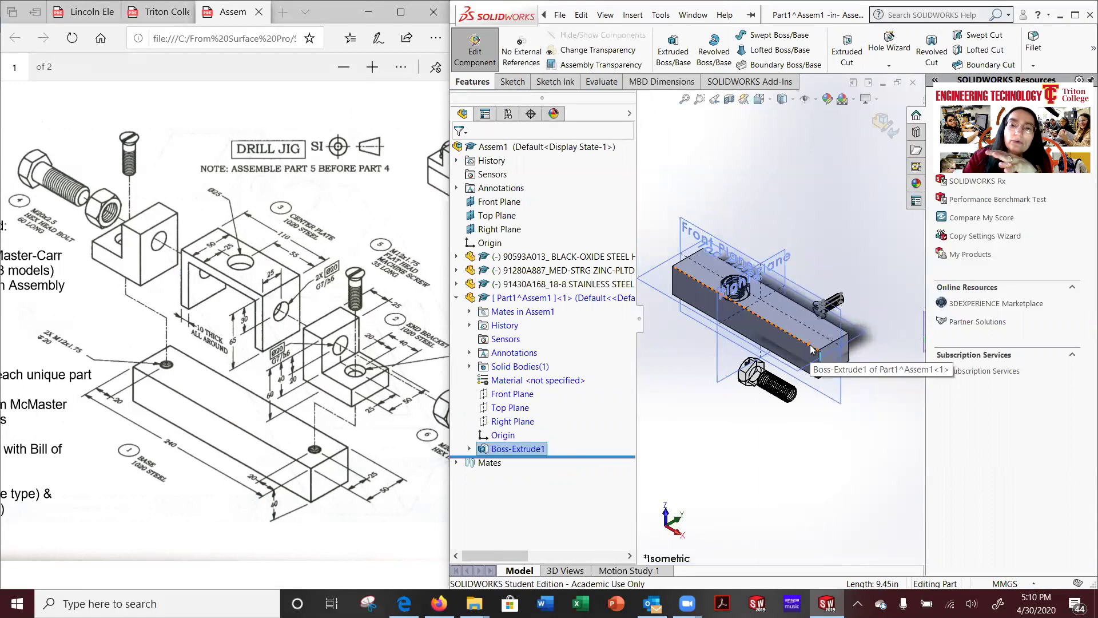
pyautogui.scroll(-4, 811, 341)
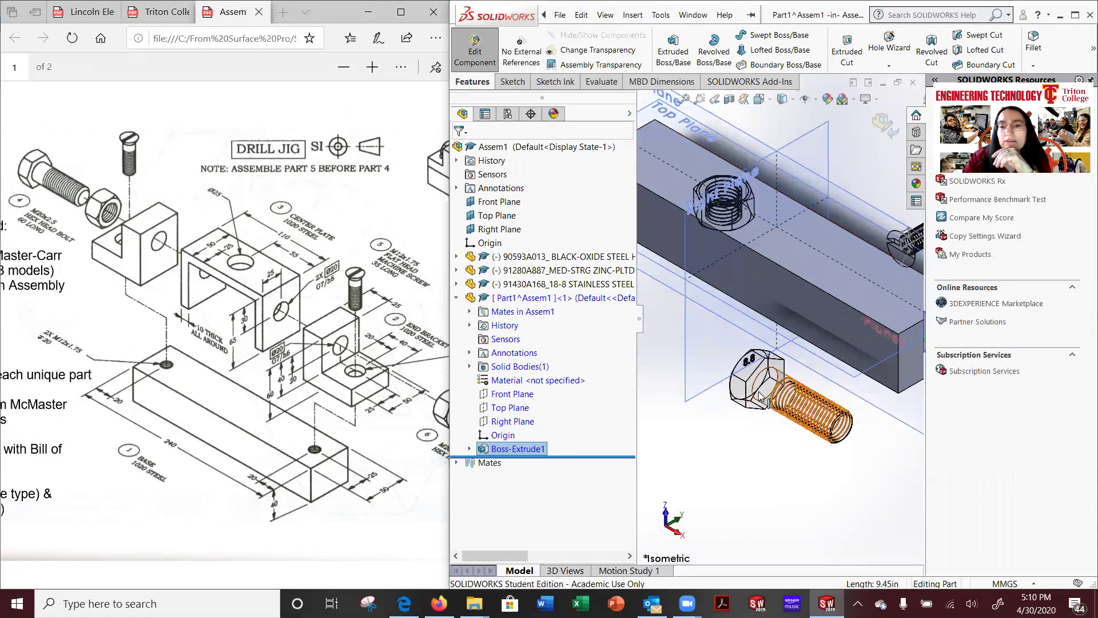
pyautogui.scroll(-2, 749, 352)
pyautogui.moveTo(749, 352); pyautogui.dragTo(709, 402, button='middle')
pyautogui.scroll(5, 823, 437)
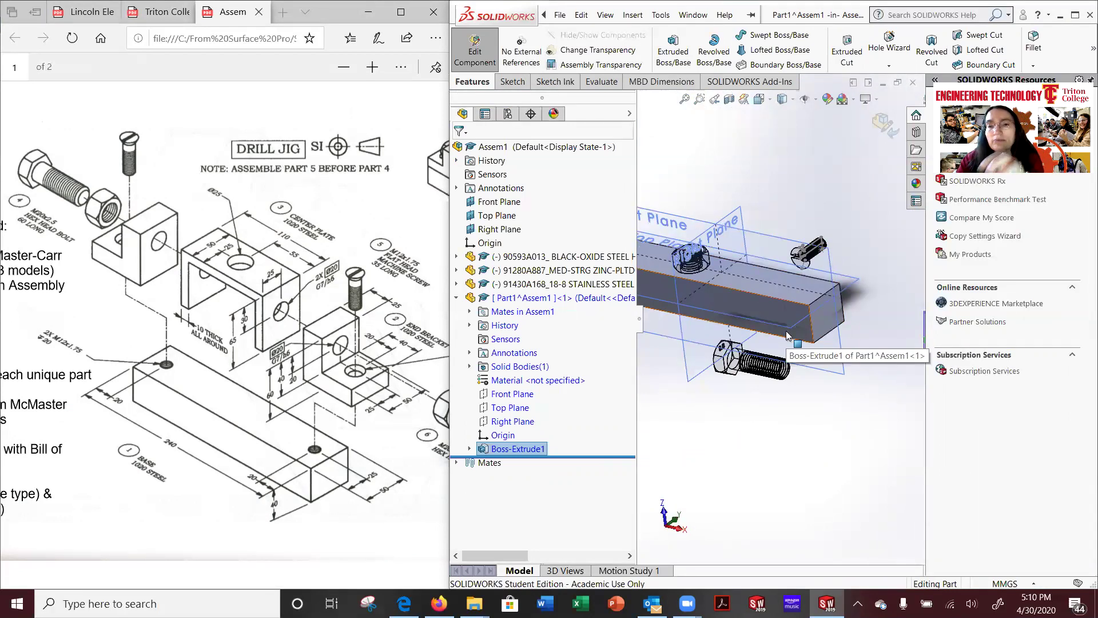
pyautogui.click(884, 119)
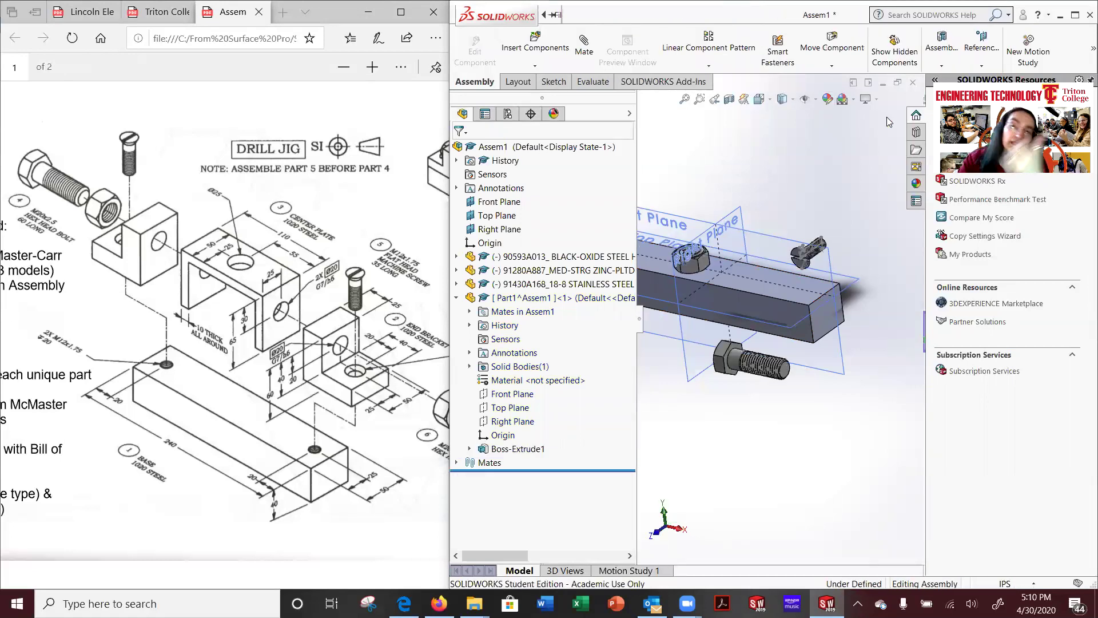
pyautogui.moveTo(866, 136); pyautogui.dragTo(796, 222, button='middle')
pyautogui.scroll(-3, 711, 270)
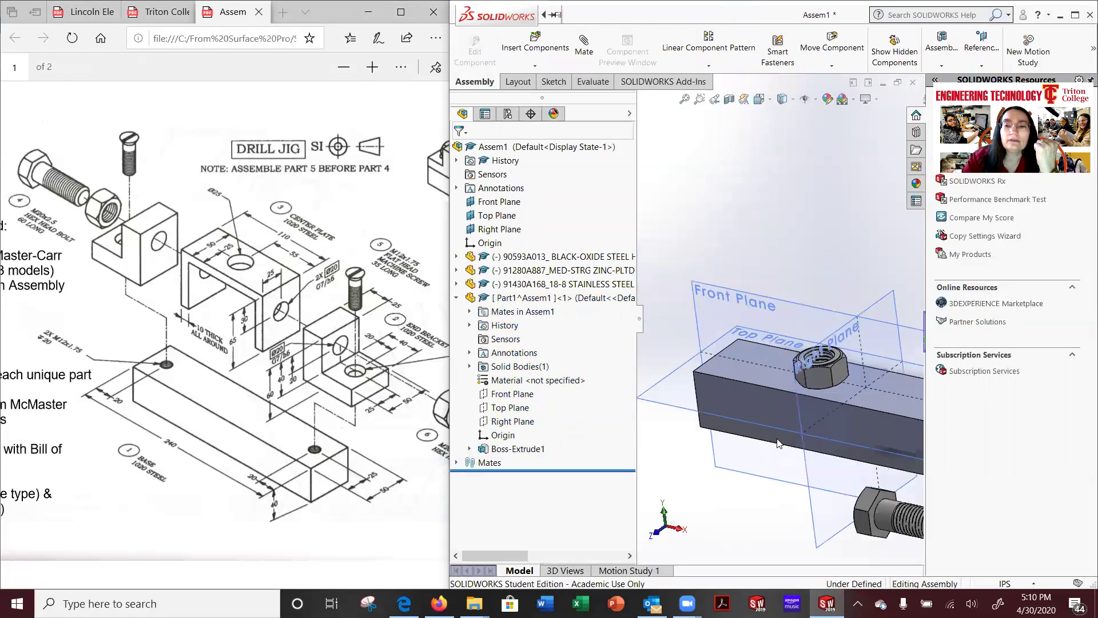
# Move the hex nut up, the hex bolt down-left and the screw up, clear of the bar.
pyautogui.moveTo(807, 350); pyautogui.dragTo(828, 126)
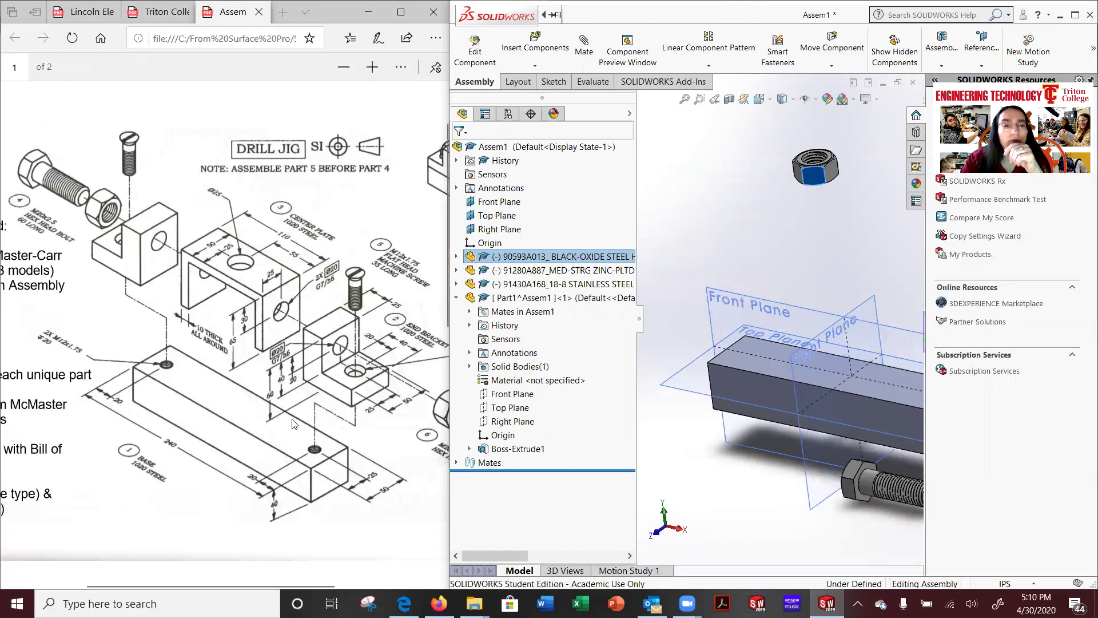
pyautogui.scroll(3, 746, 431)
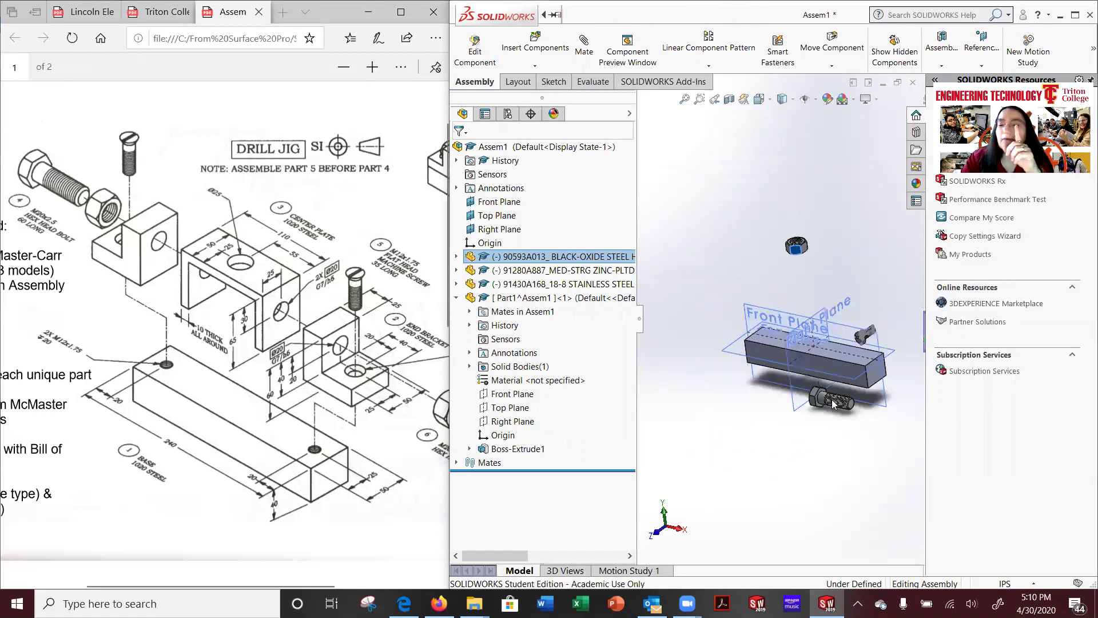
pyautogui.scroll(-2, 842, 394)
pyautogui.moveTo(838, 403); pyautogui.dragTo(787, 460)
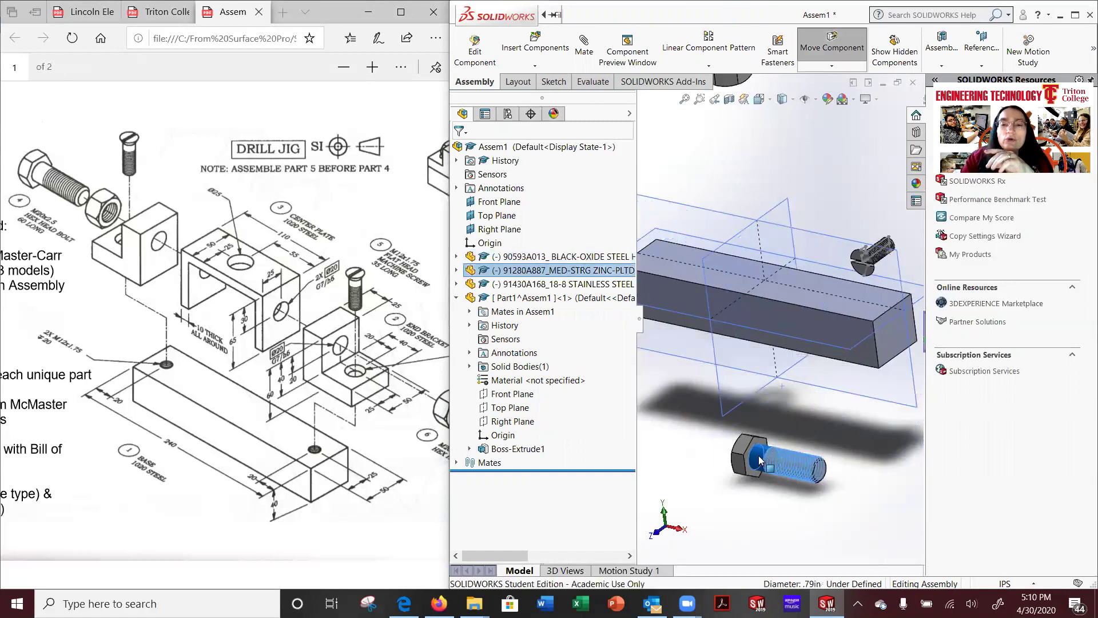
pyautogui.moveTo(873, 266); pyautogui.dragTo(859, 191)
pyautogui.scroll(-2, 857, 191)
pyautogui.scroll(3, 854, 191)
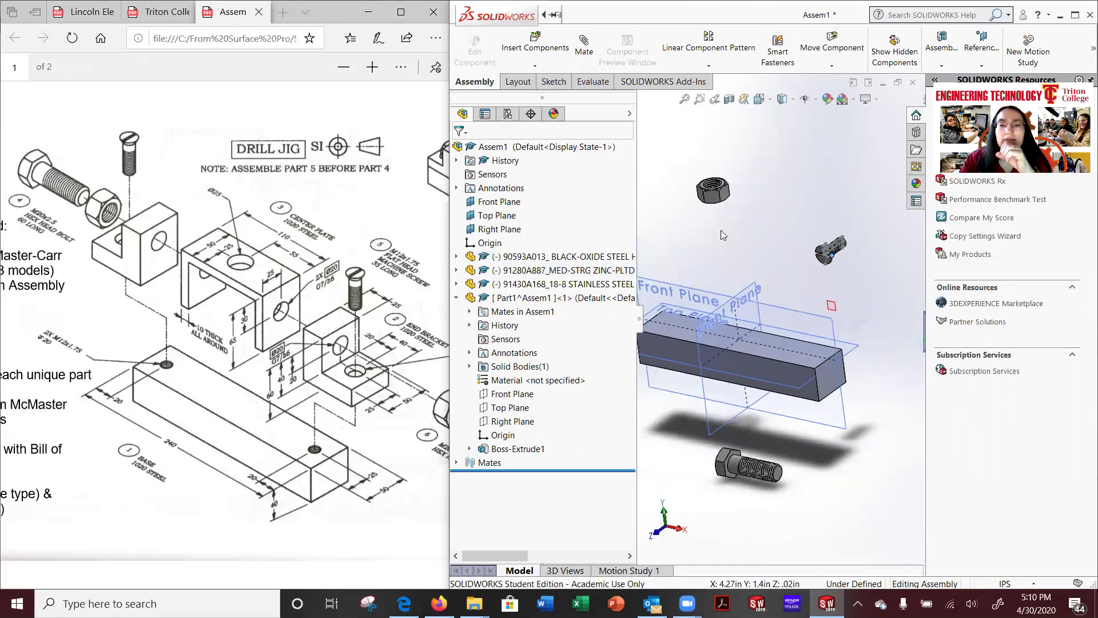
pyautogui.scroll(2, 709, 243)
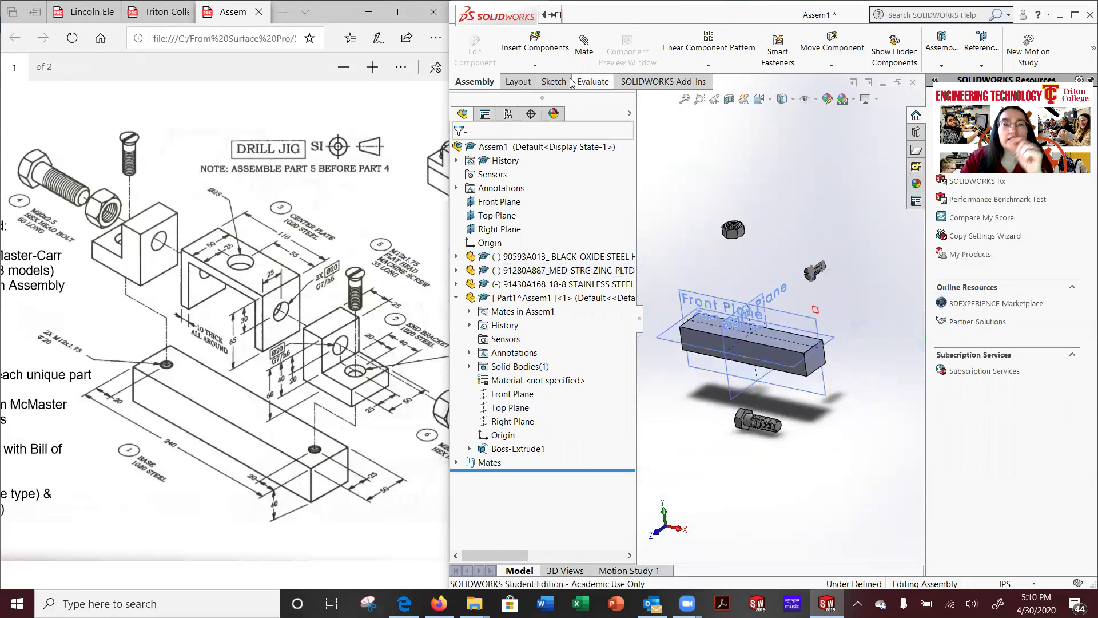
# Insert Part2 as a new part, sketching on its Front Plane viewed Normal To.
pyautogui.click(536, 68)
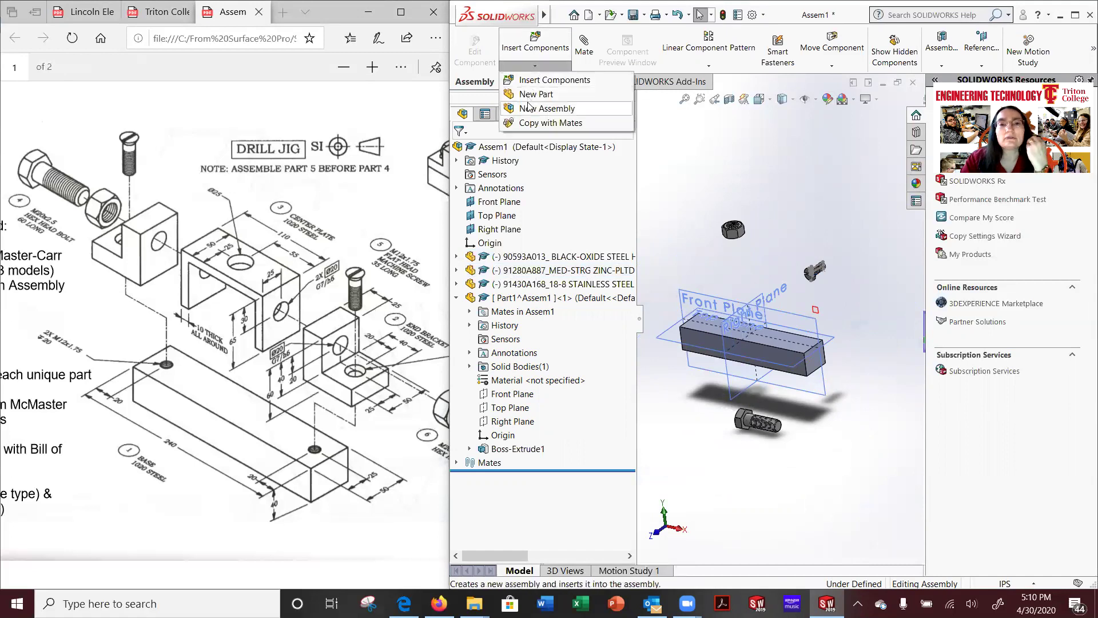
pyautogui.click(535, 91)
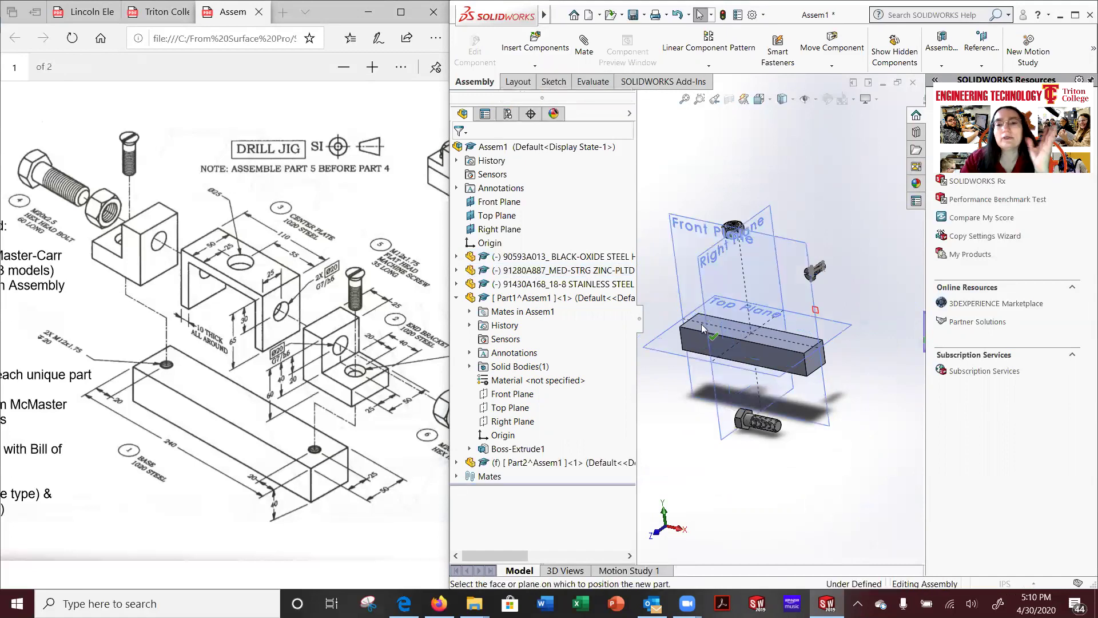
pyautogui.click(702, 221)
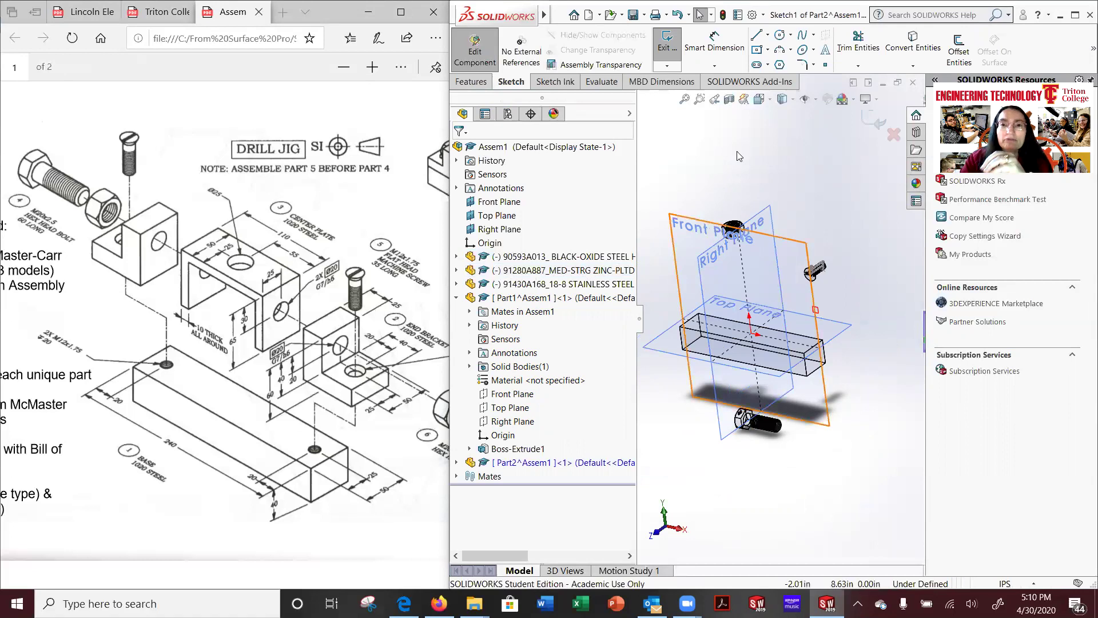
pyautogui.click(759, 99)
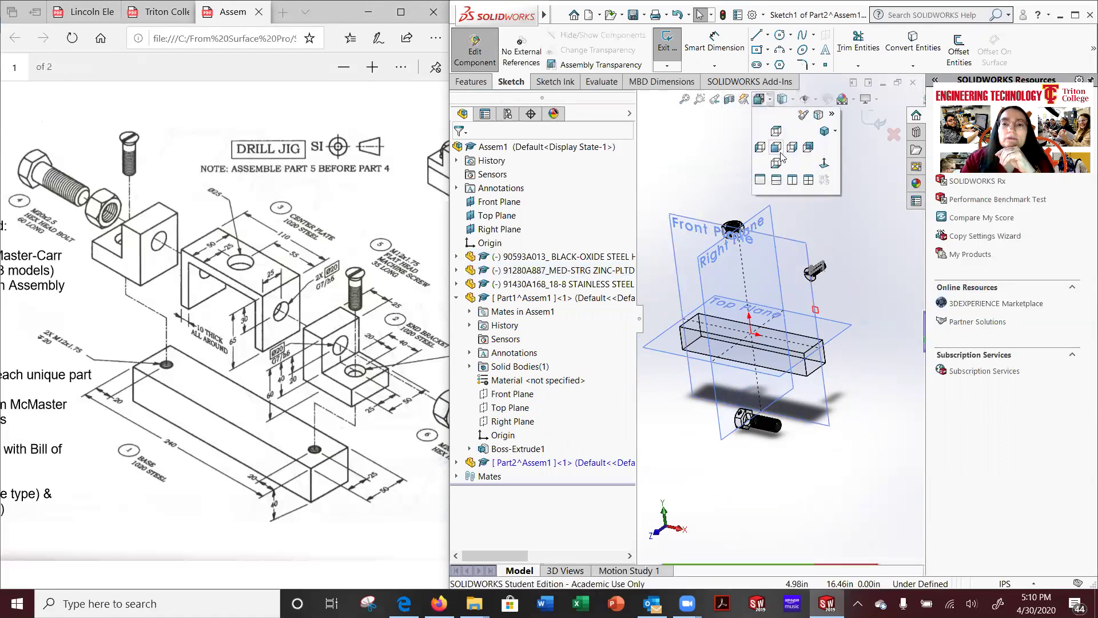
pyautogui.click(825, 164)
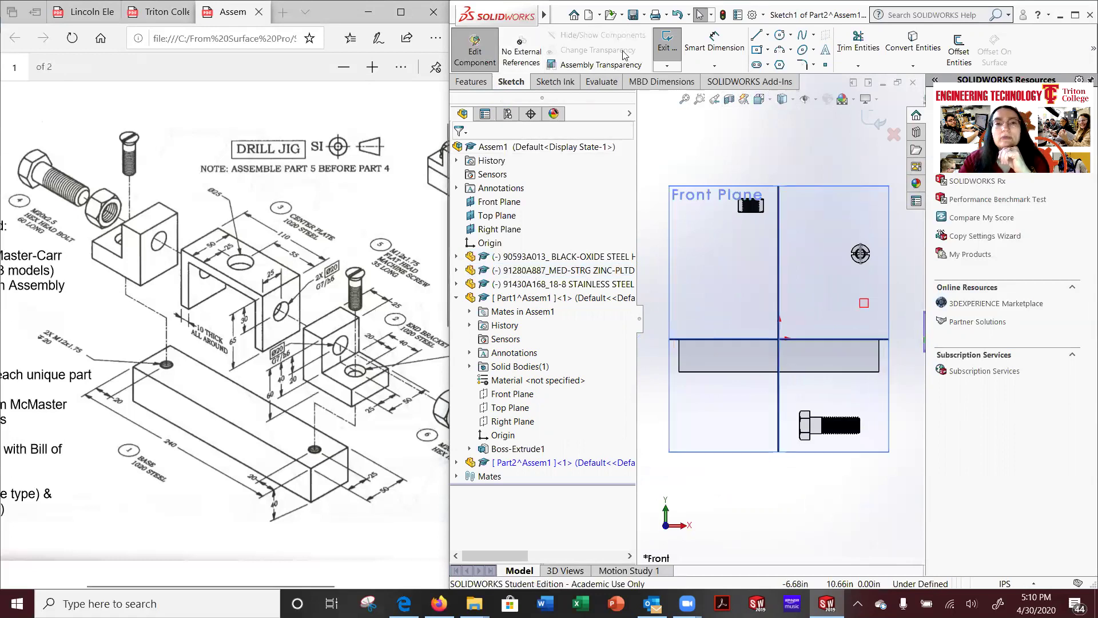
# Draw a center rectangle centred on the sketch's vertical centre line.
pyautogui.click(757, 49)
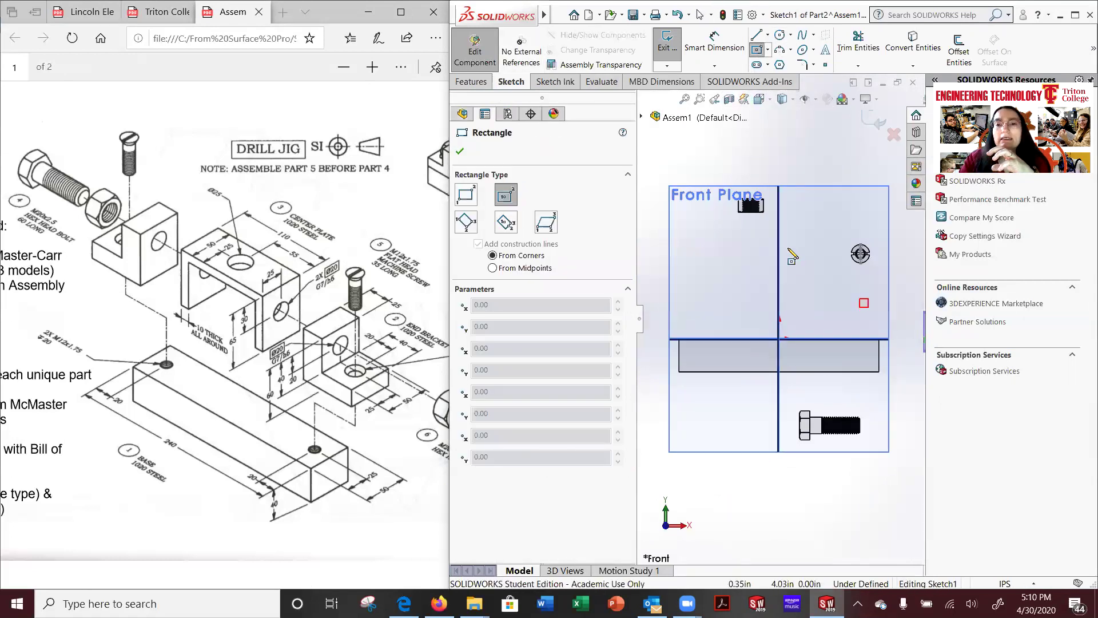
pyautogui.click(767, 50)
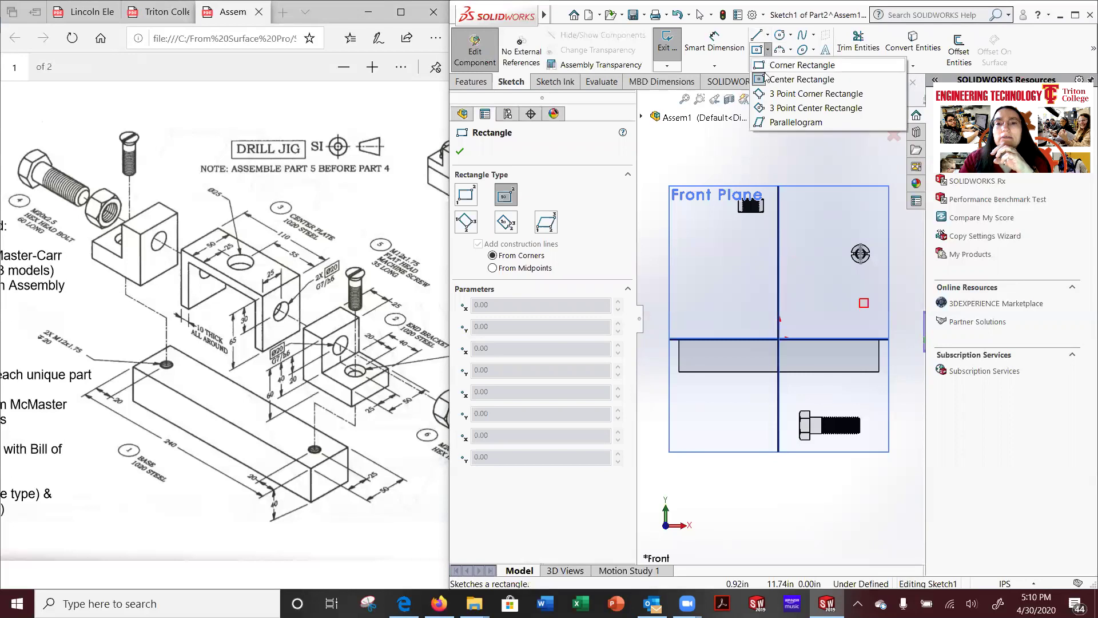
pyautogui.press('Escape')
pyautogui.press('Escape')
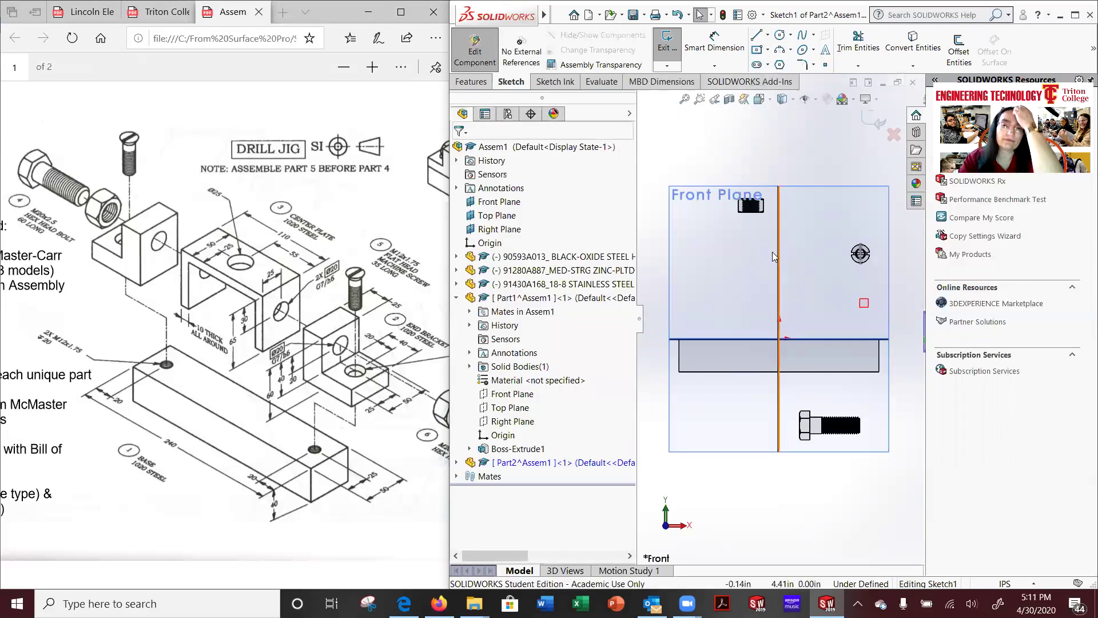
pyautogui.click(780, 260)
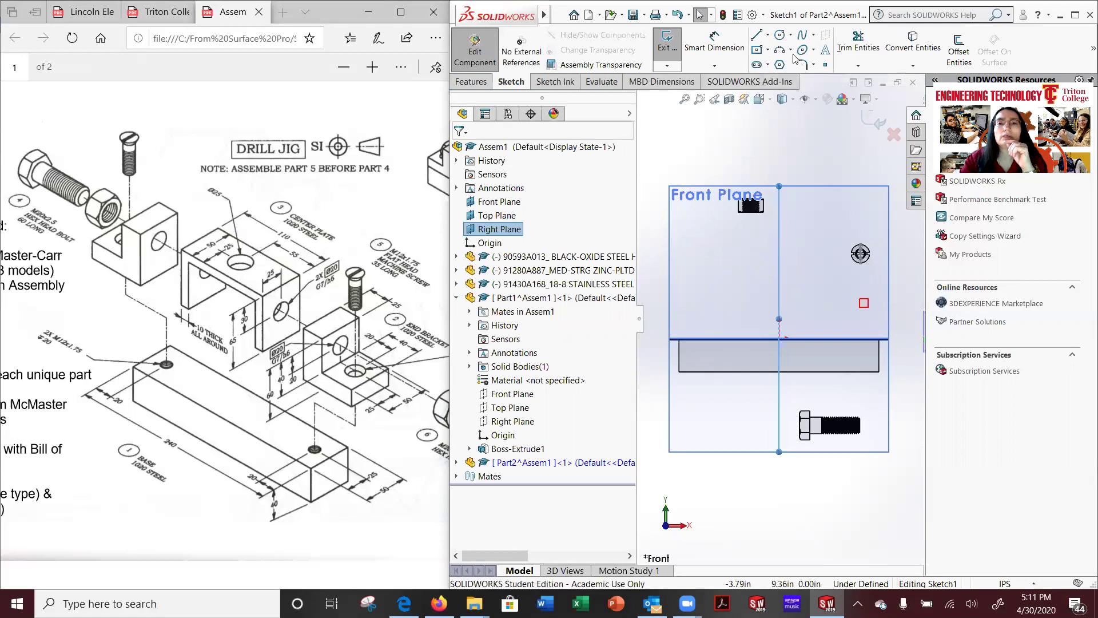
pyautogui.press('r')
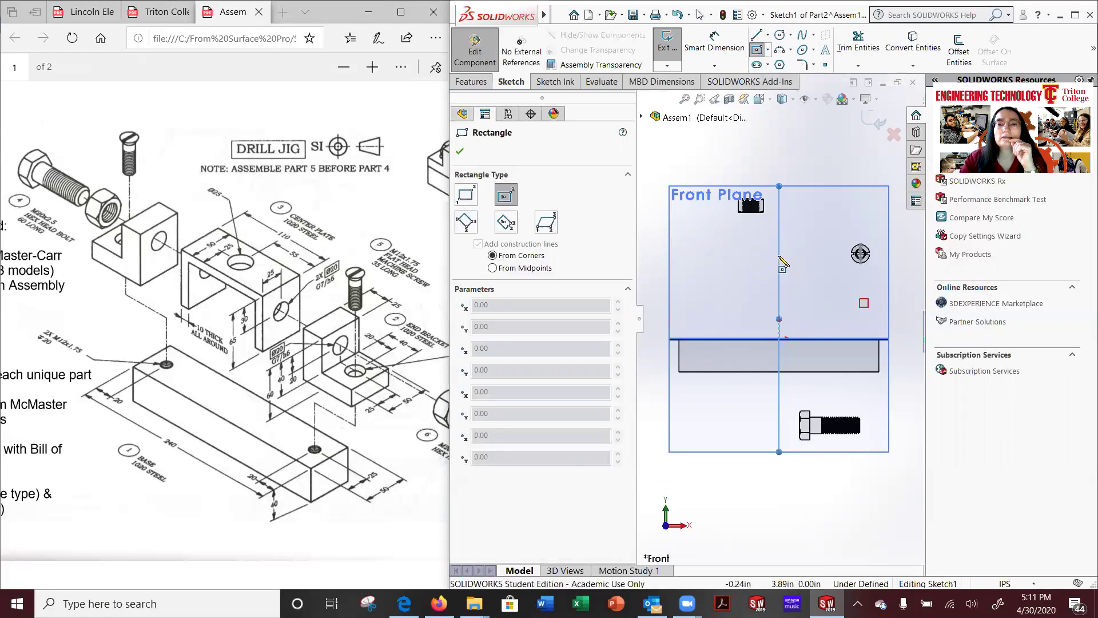
pyautogui.click(779, 256)
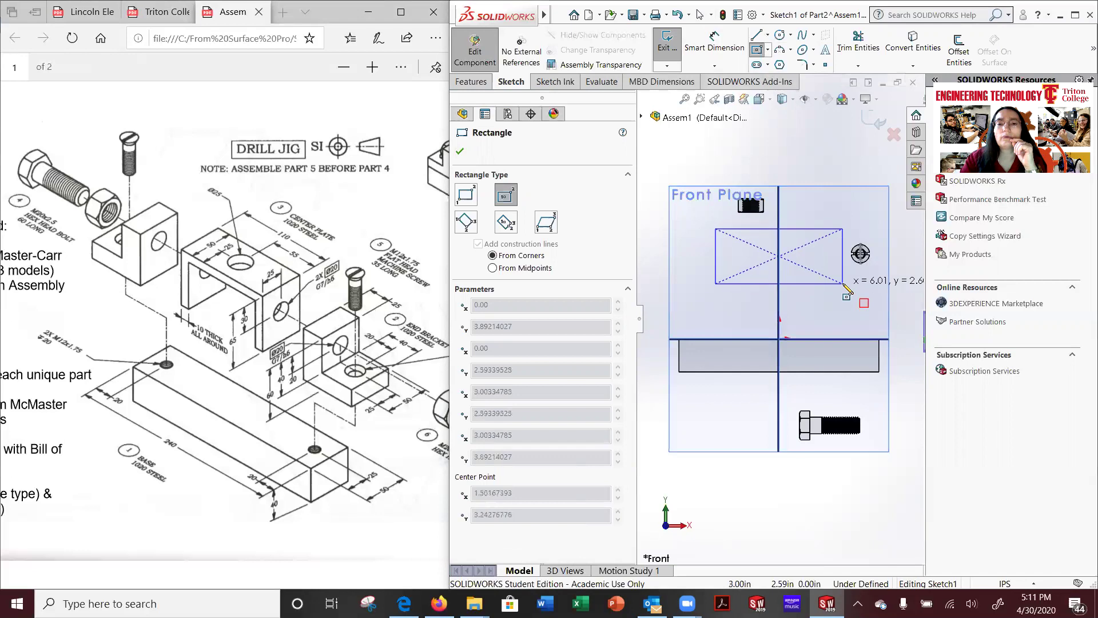
pyautogui.click(842, 283)
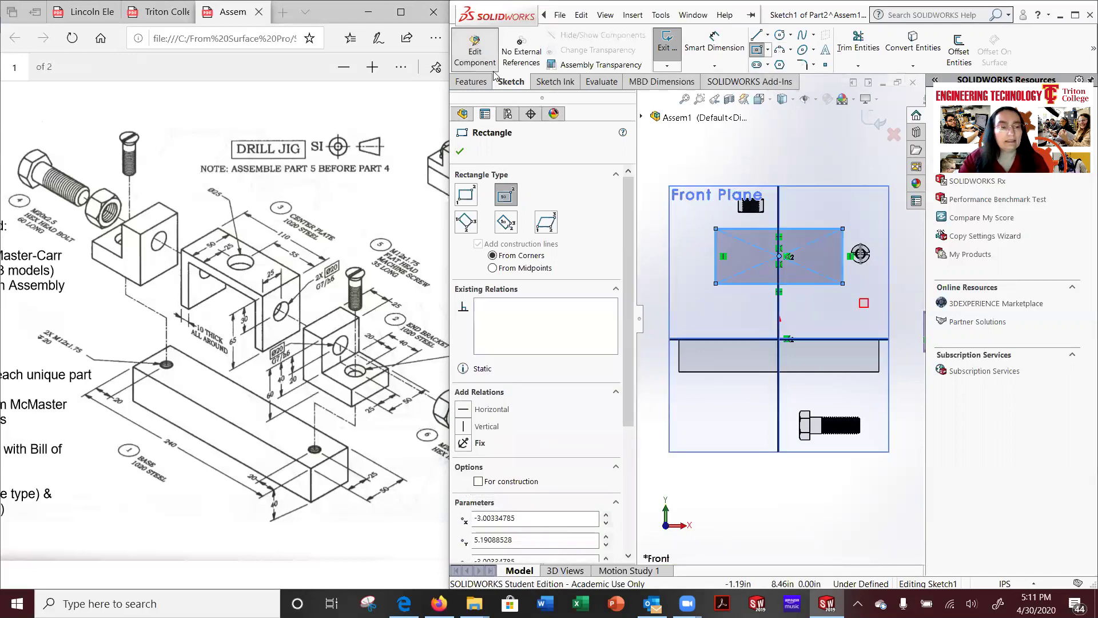
pyautogui.press('Escape')
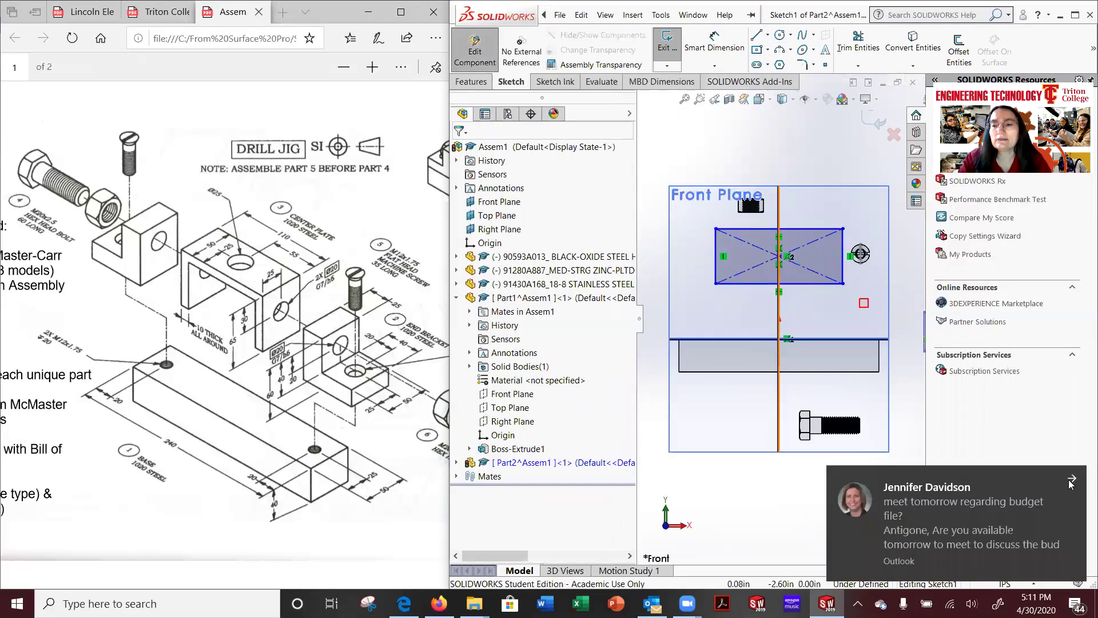
# Dismiss the pop-ups and draw three lines forming an inner contour inside the rectangle.
pyautogui.click(1071, 480)
pyautogui.click(725, 15)
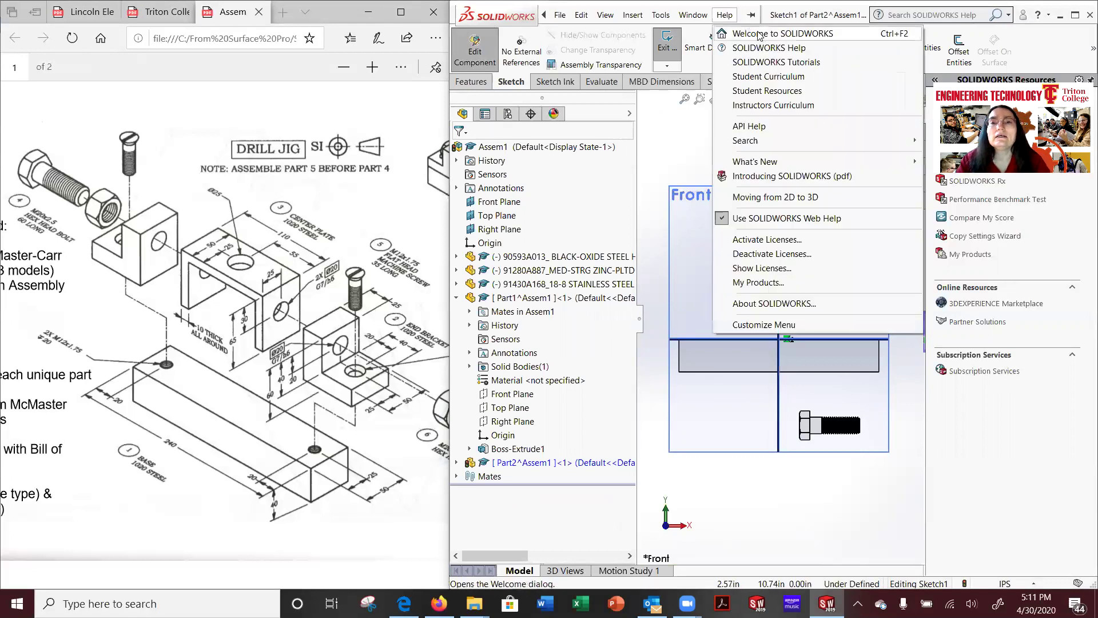
pyautogui.click(681, 150)
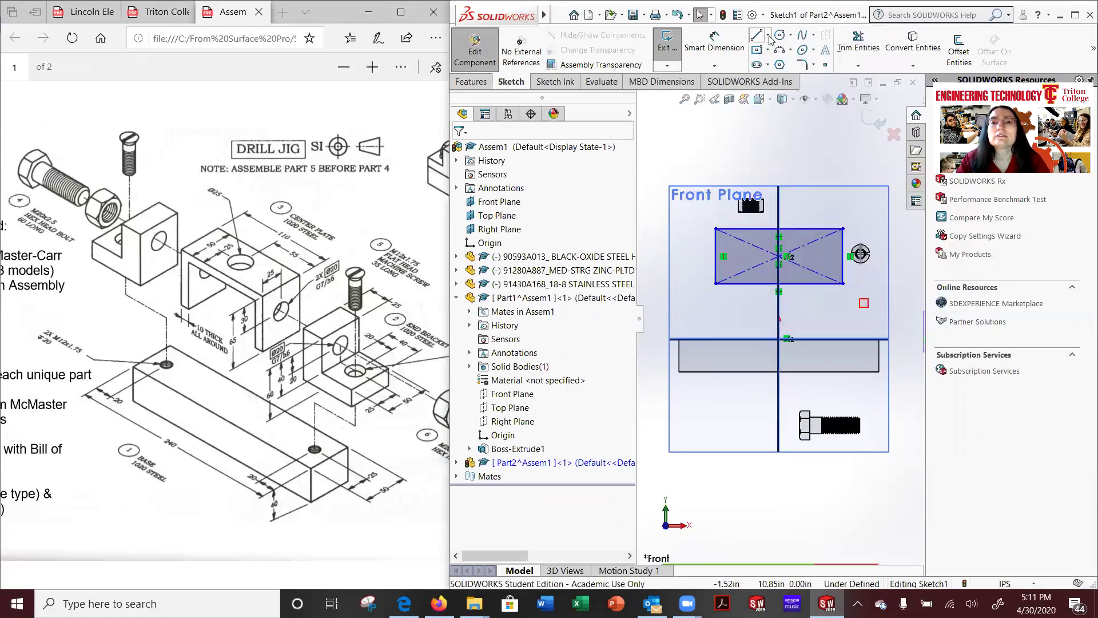
pyautogui.click(767, 35)
pyautogui.click(758, 53)
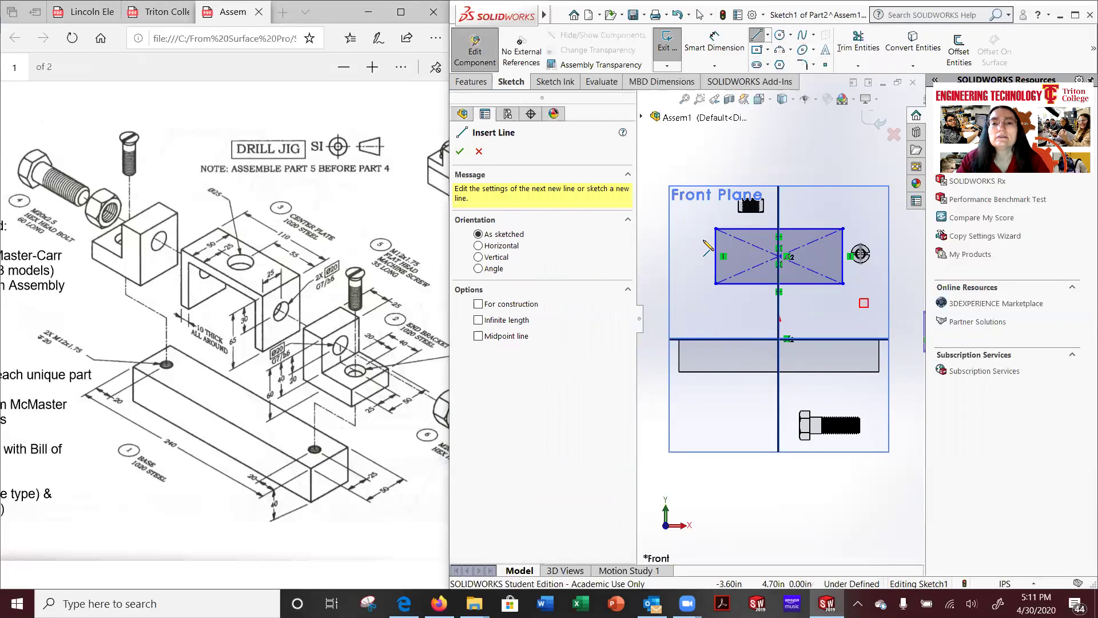
pyautogui.moveTo(729, 284); pyautogui.dragTo(729, 239)
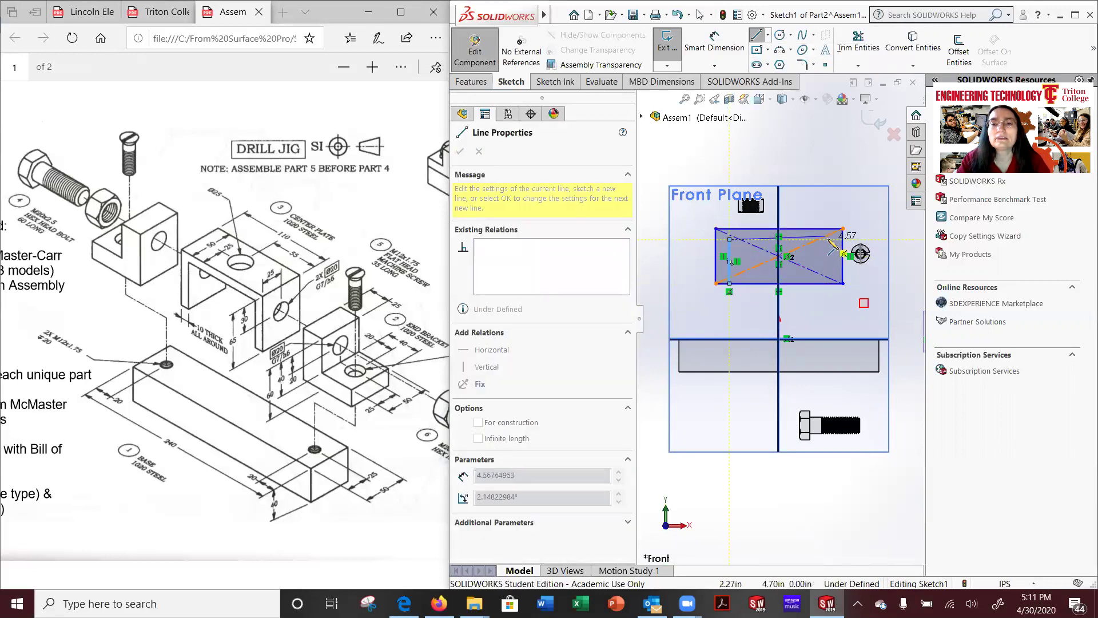
pyautogui.click(830, 239)
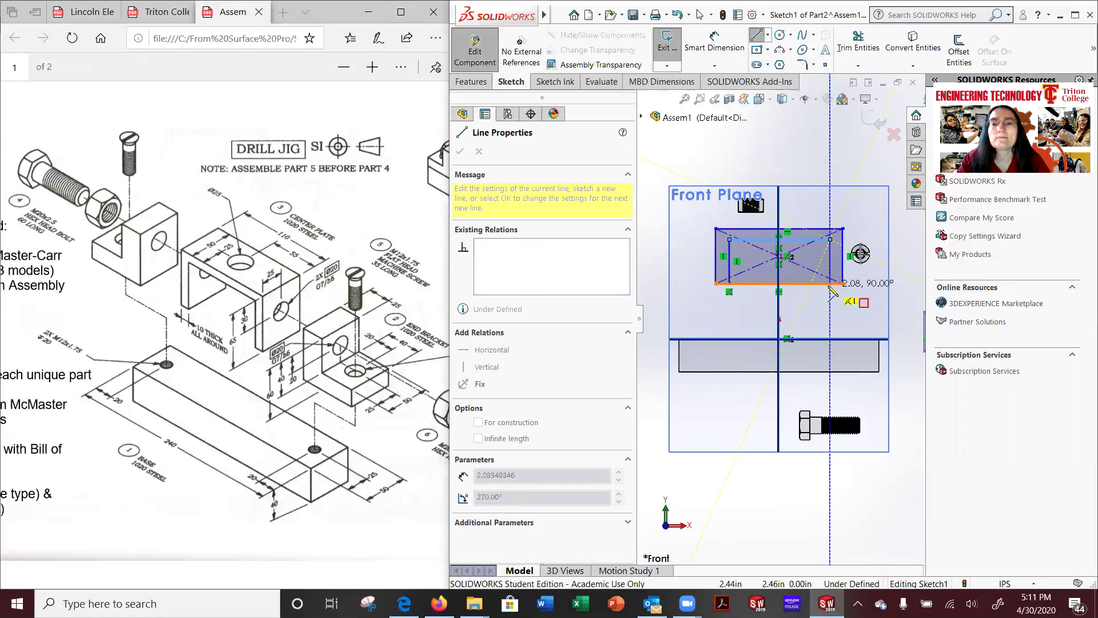
pyautogui.click(830, 284)
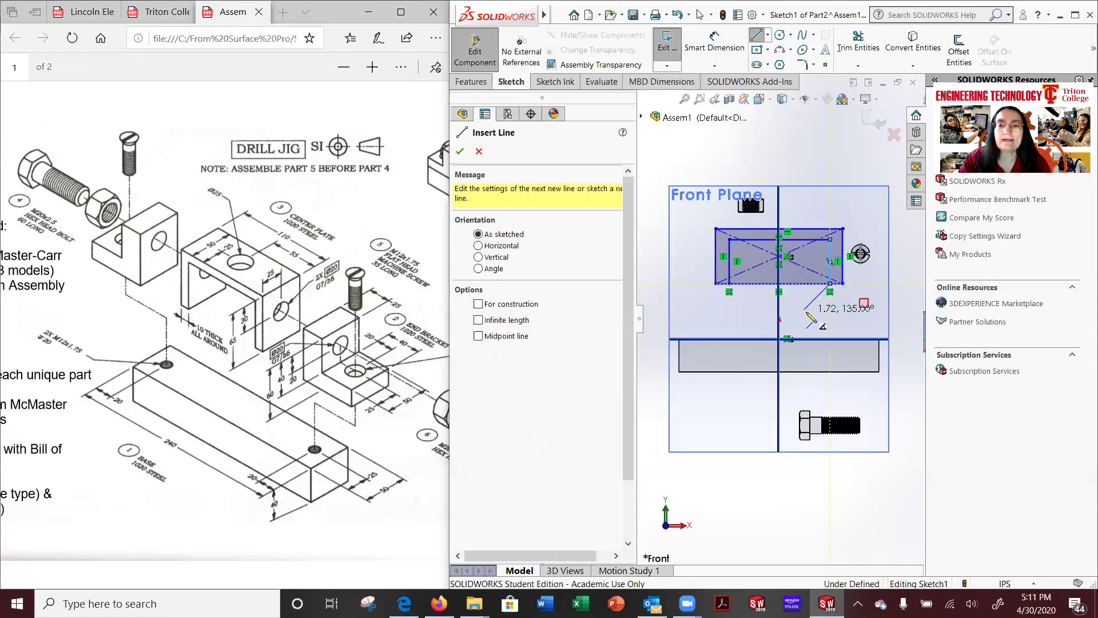
pyautogui.press('Escape')
# Start a Smart Dimension between the outer and inner left edges.
pyautogui.scroll(-1, 809, 261)
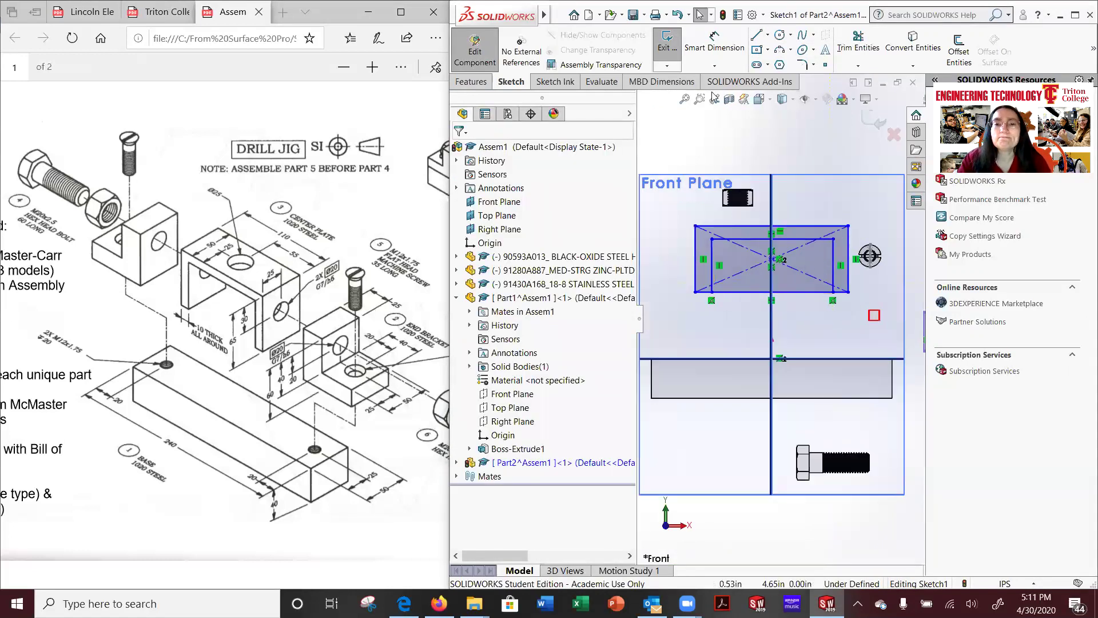
pyautogui.click(715, 42)
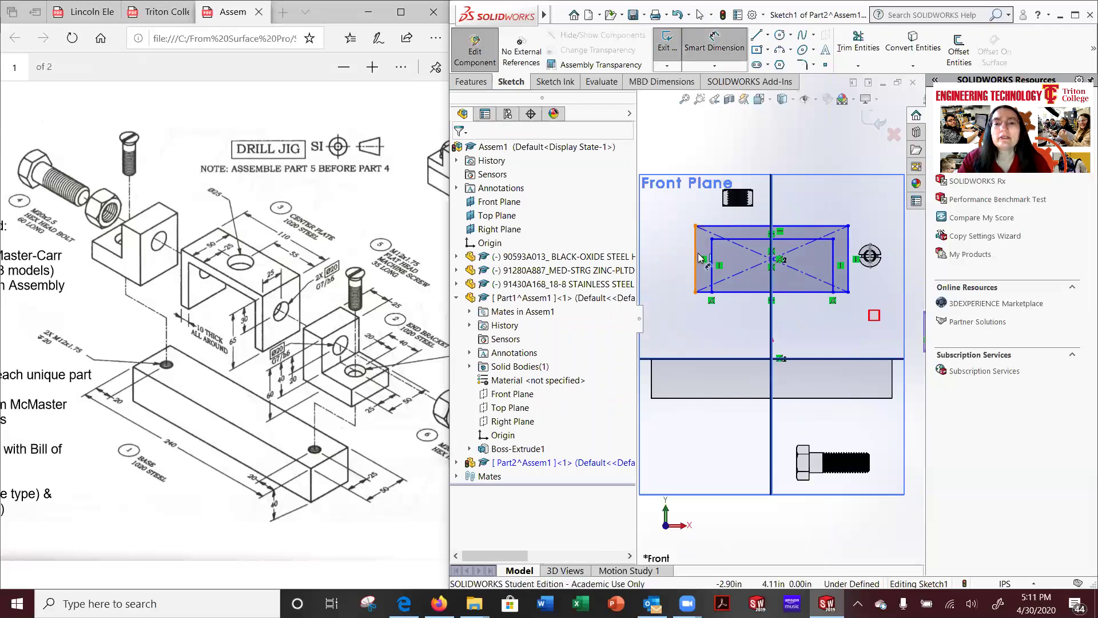
pyautogui.click(696, 258)
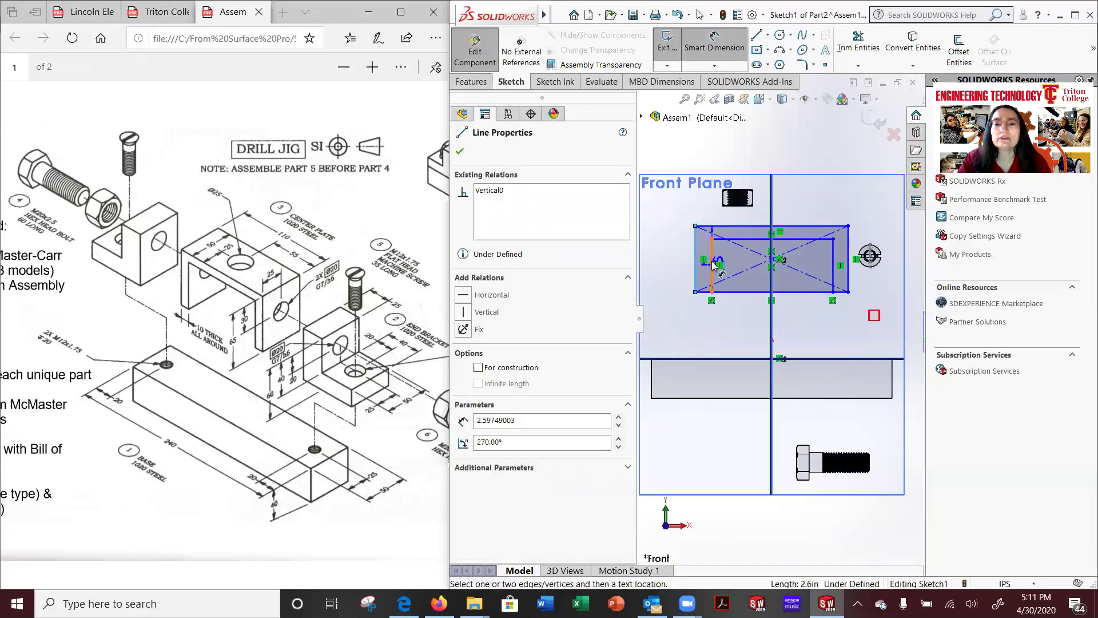
pyautogui.click(712, 264)
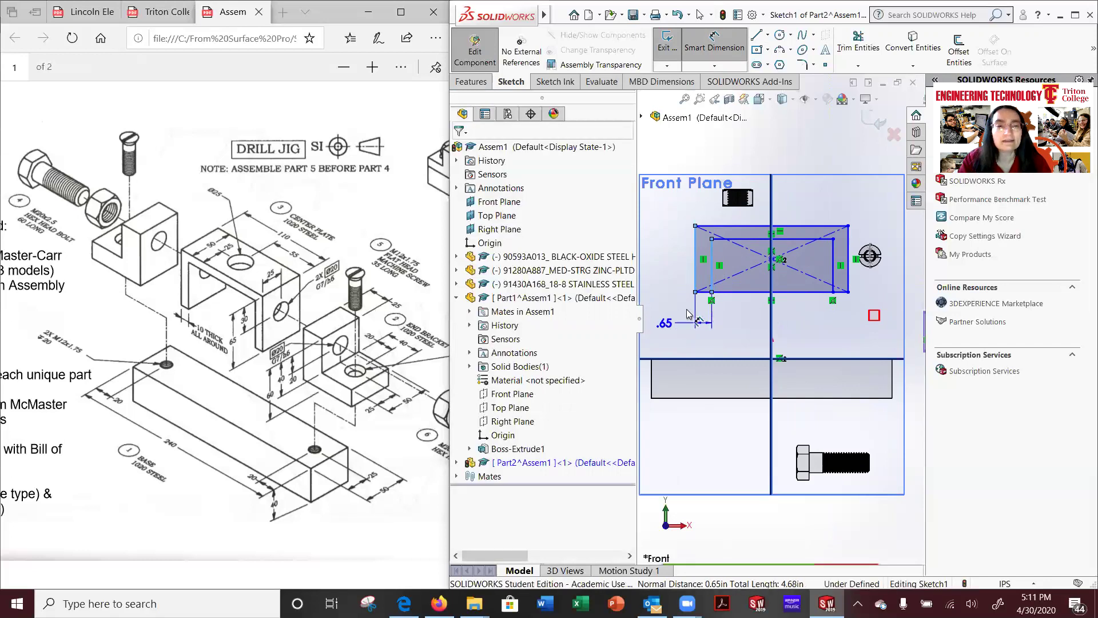
# Set the gap between the two left edges to 10.
pyautogui.click(687, 313)
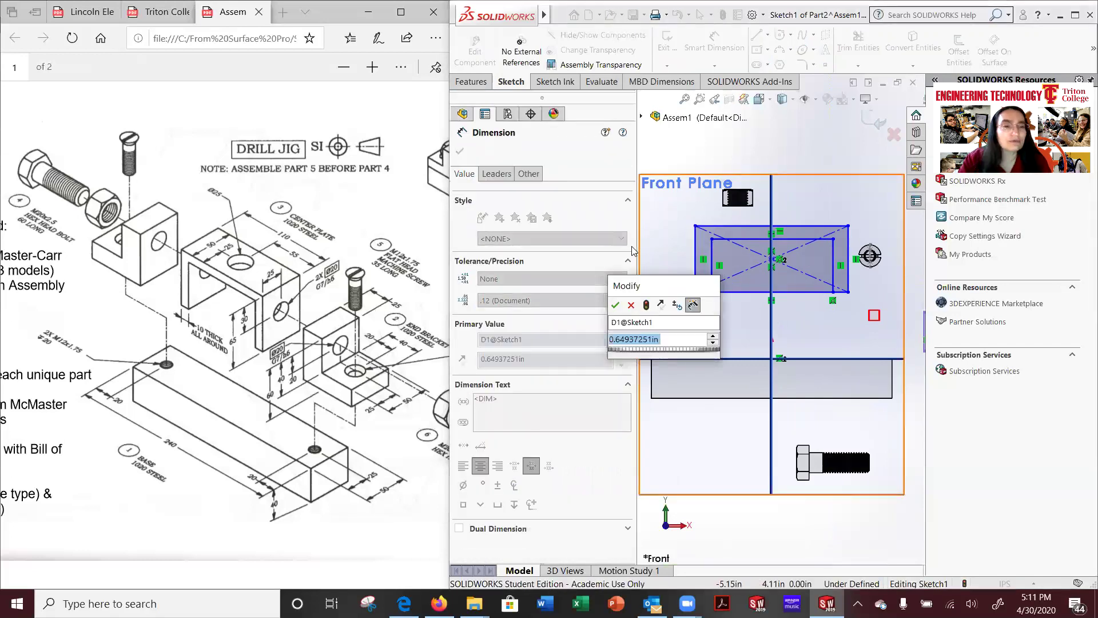
pyautogui.write('10')
pyautogui.press('Return')
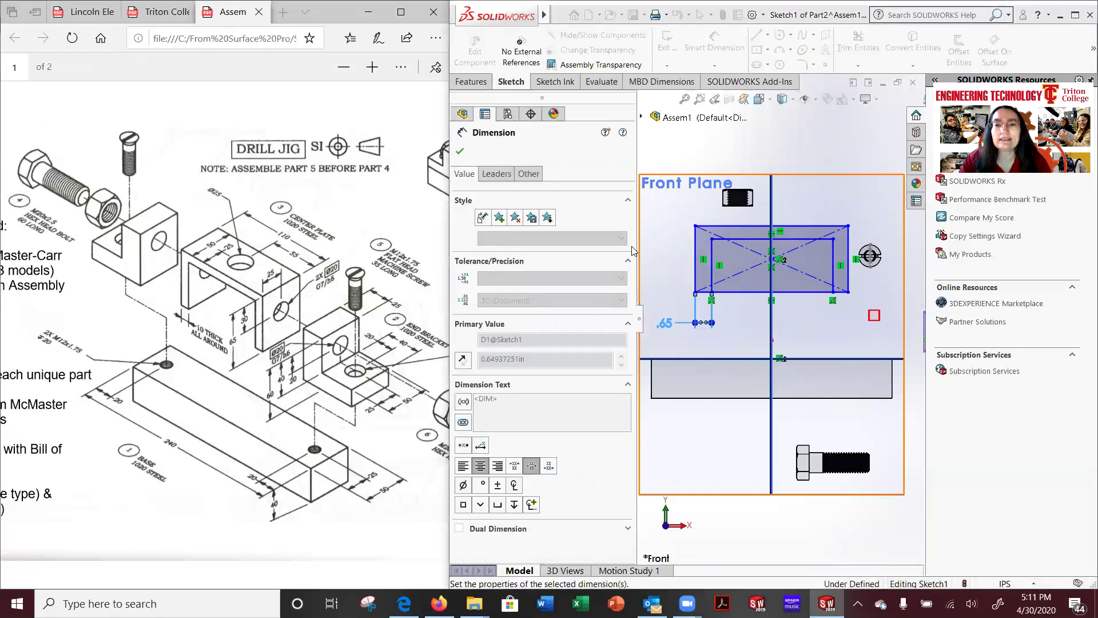
pyautogui.scroll(8, 686, 320)
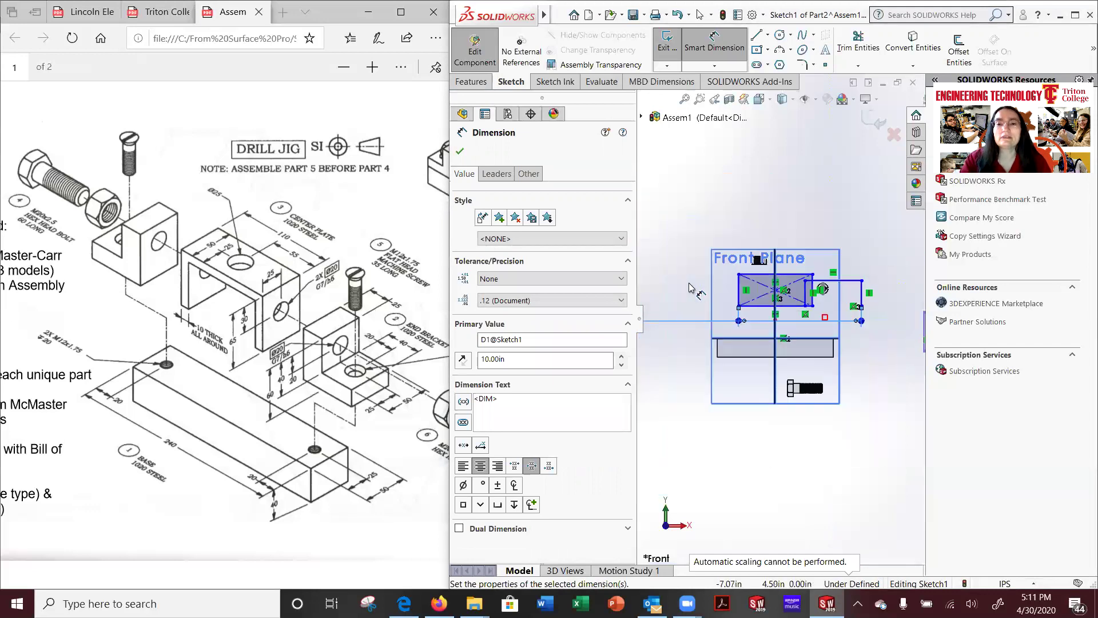
pyautogui.scroll(-3, 709, 326)
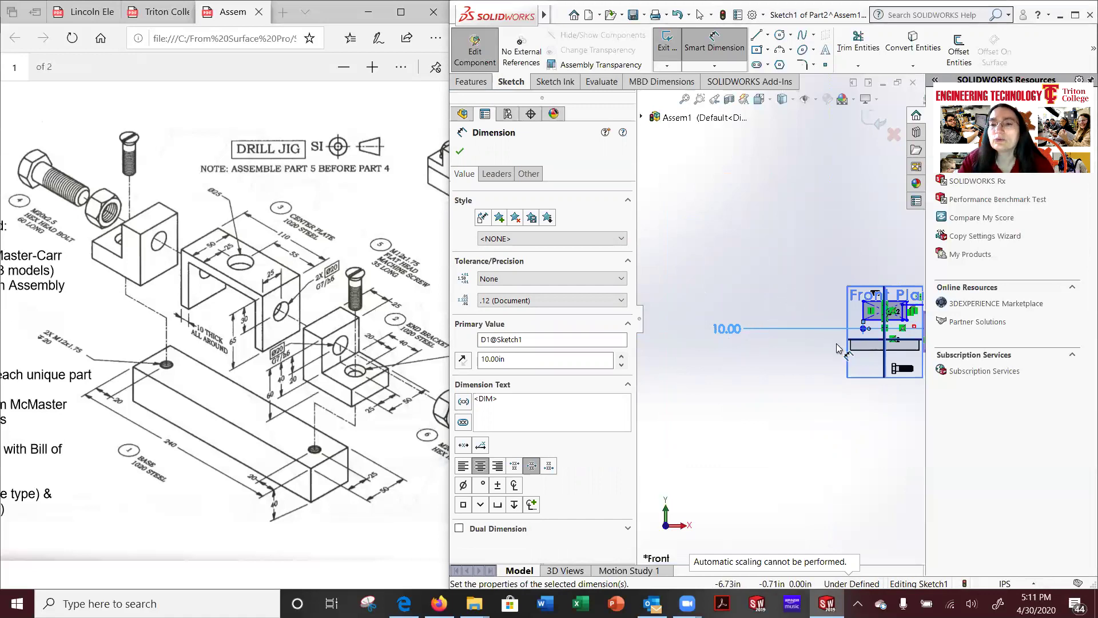
pyautogui.press('Escape')
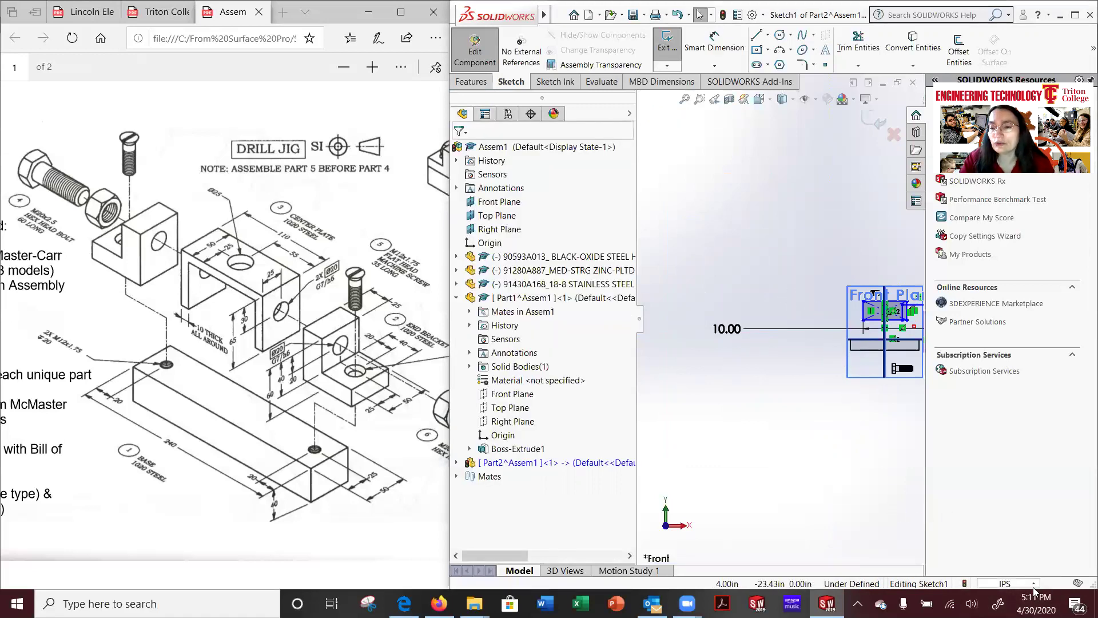
# Switch the document units to MMGS, then open and dismiss Part2's context menu.
pyautogui.click(1033, 583)
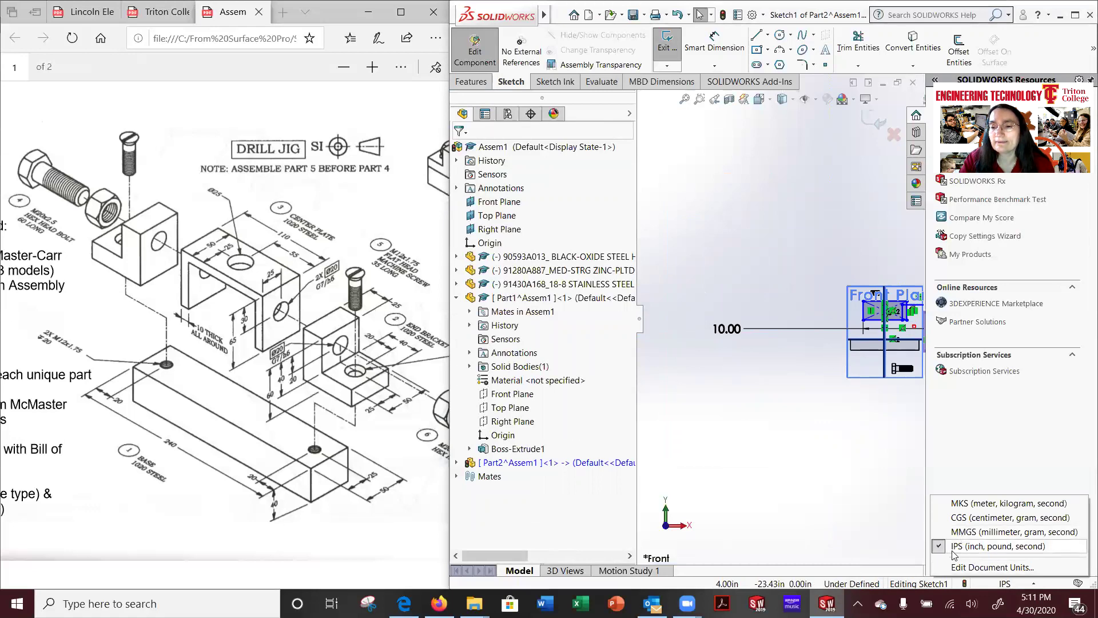
pyautogui.click(972, 532)
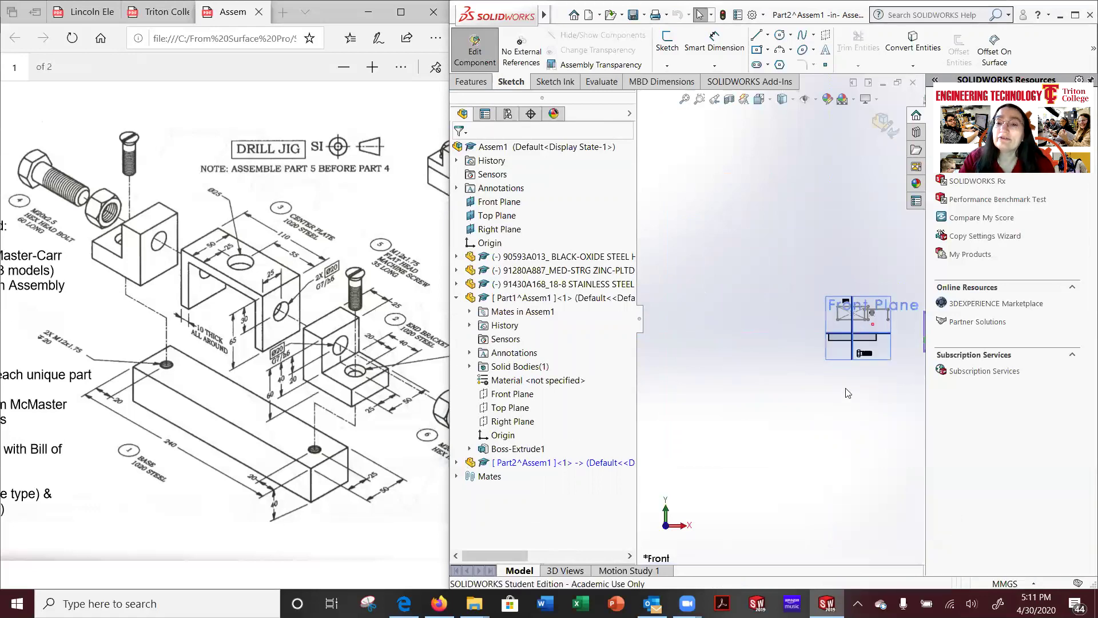
pyautogui.scroll(-6, 869, 340)
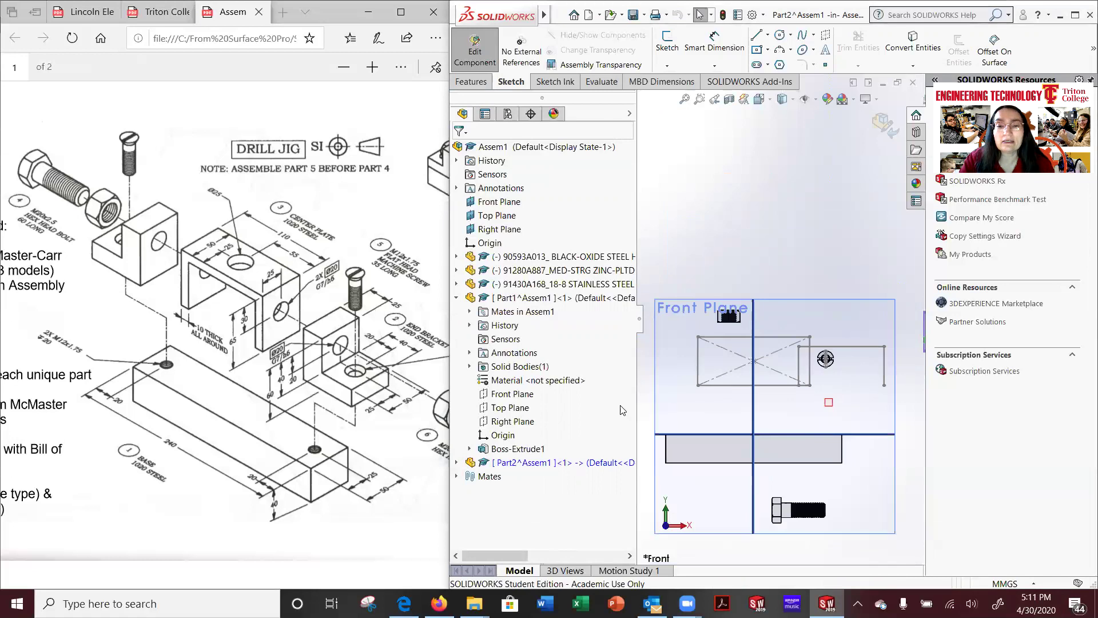
pyautogui.click(520, 462)
pyautogui.rightClick(546, 463)
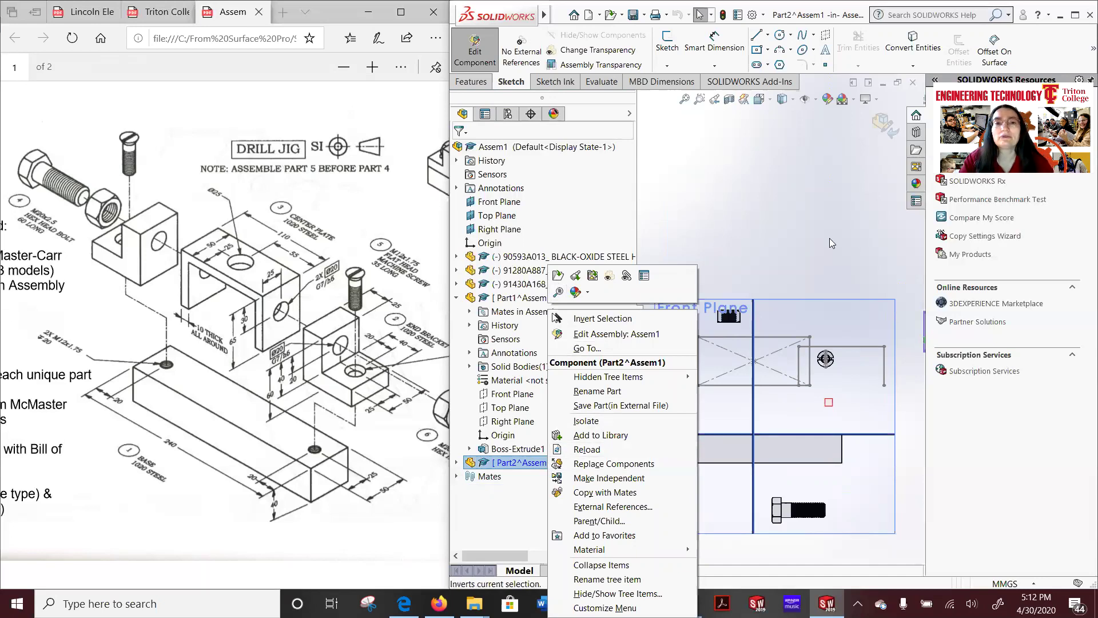
pyautogui.click(707, 163)
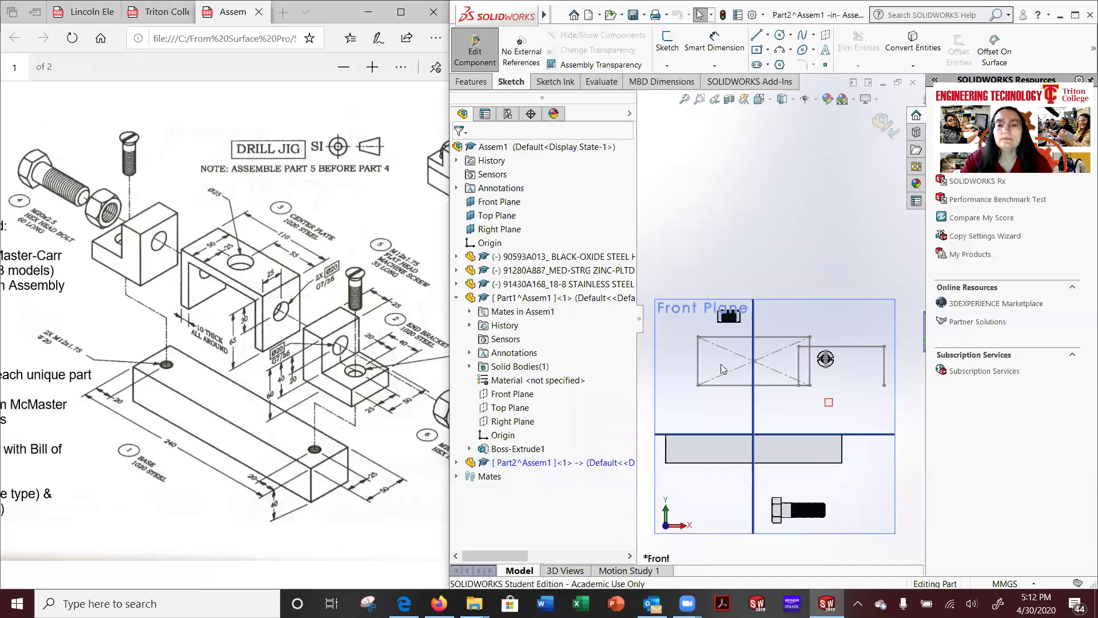
# Reopen Part2's Sketch1, fit the view, and correct the 254.00 gap dimension to 10.
pyautogui.click(455, 463)
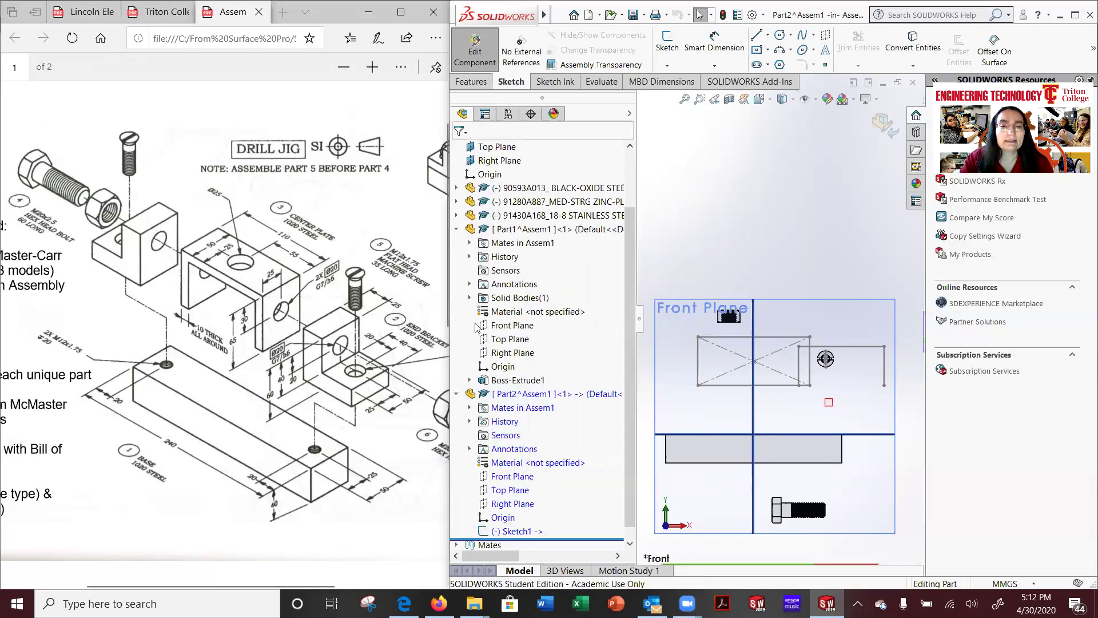
pyautogui.rightClick(516, 531)
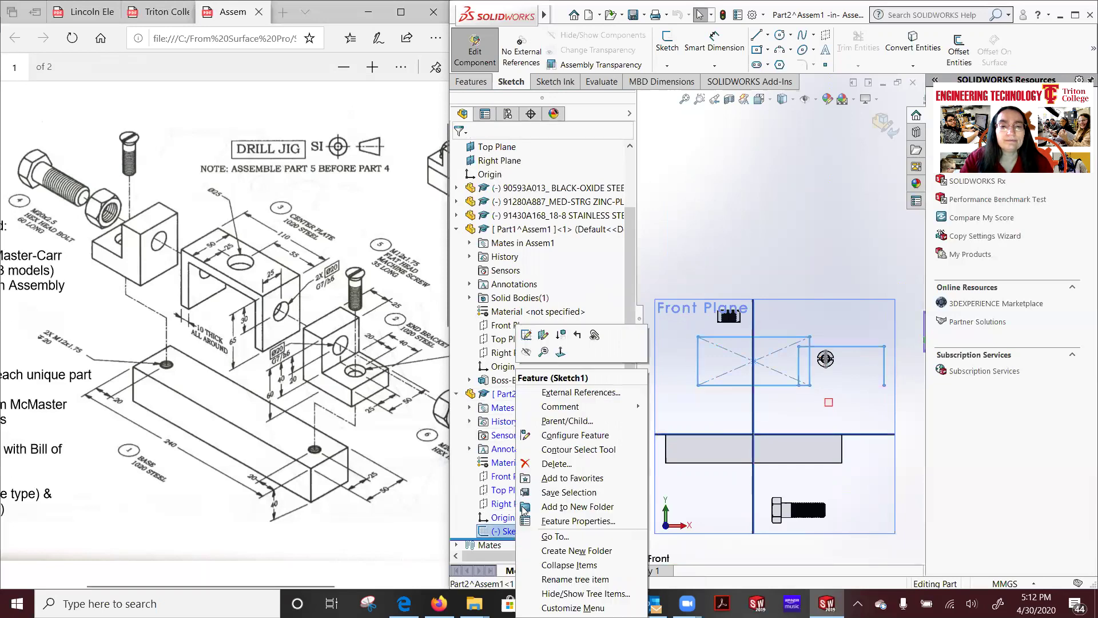
pyautogui.click(527, 335)
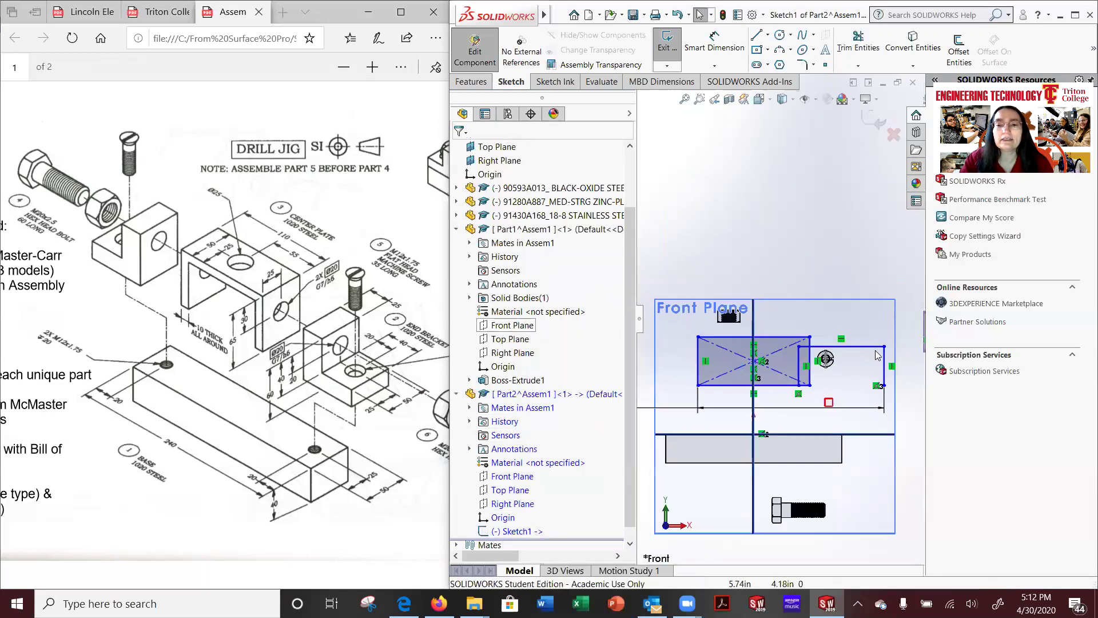
pyautogui.press('f')
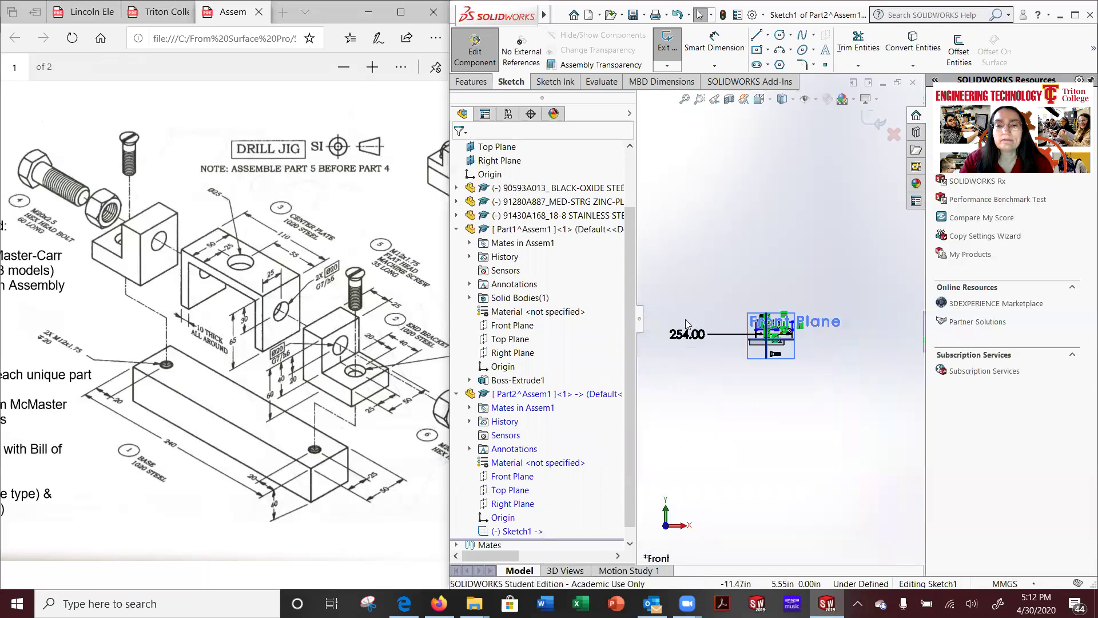
pyautogui.doubleClick(692, 336)
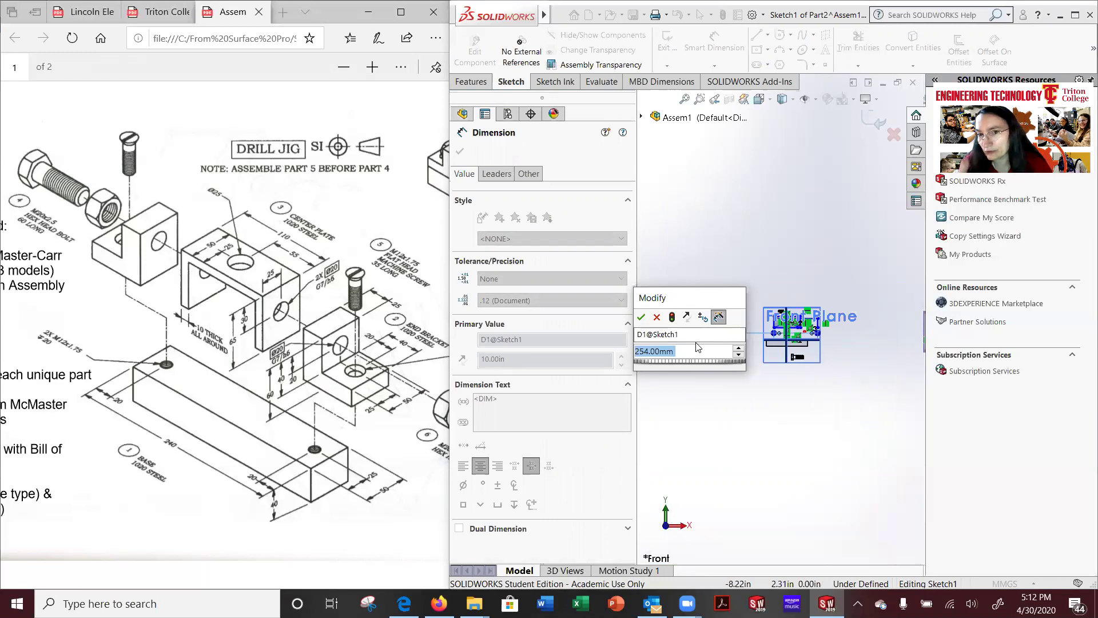
pyautogui.write('10')
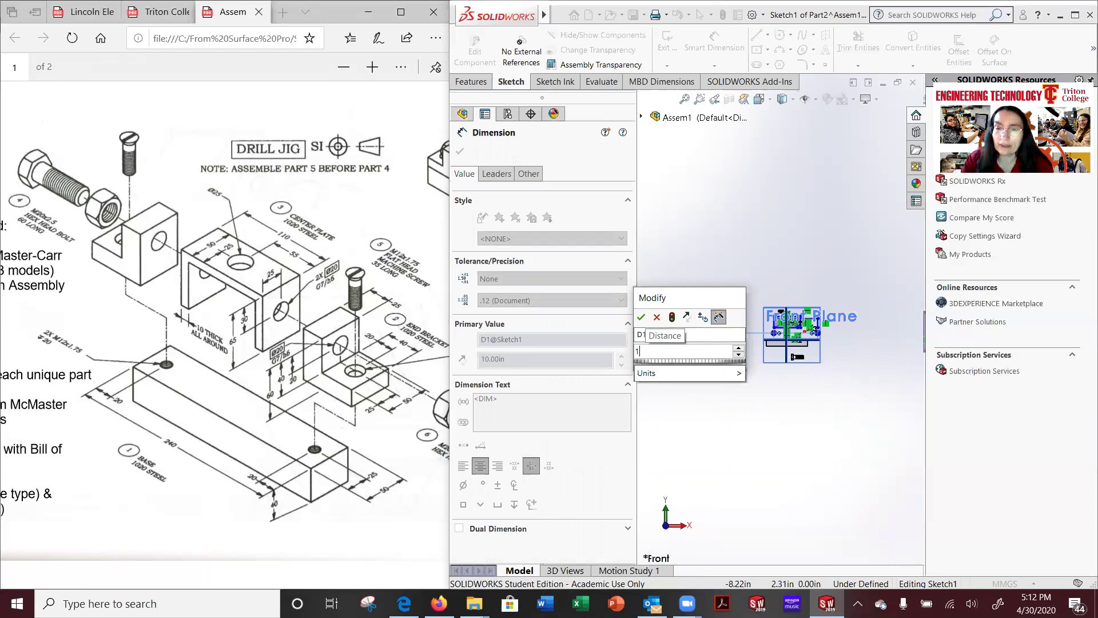
pyautogui.press('Return')
pyautogui.scroll(-10, 795, 323)
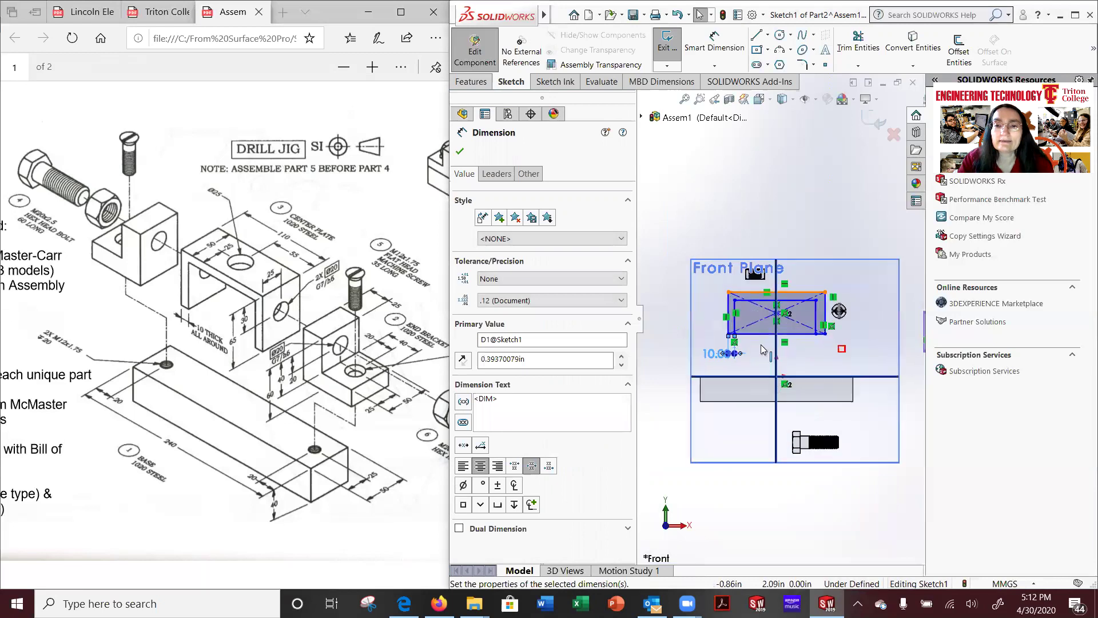
# Dimension the gap between the inner and outer right edges at 10 mm.
pyautogui.click(863, 300)
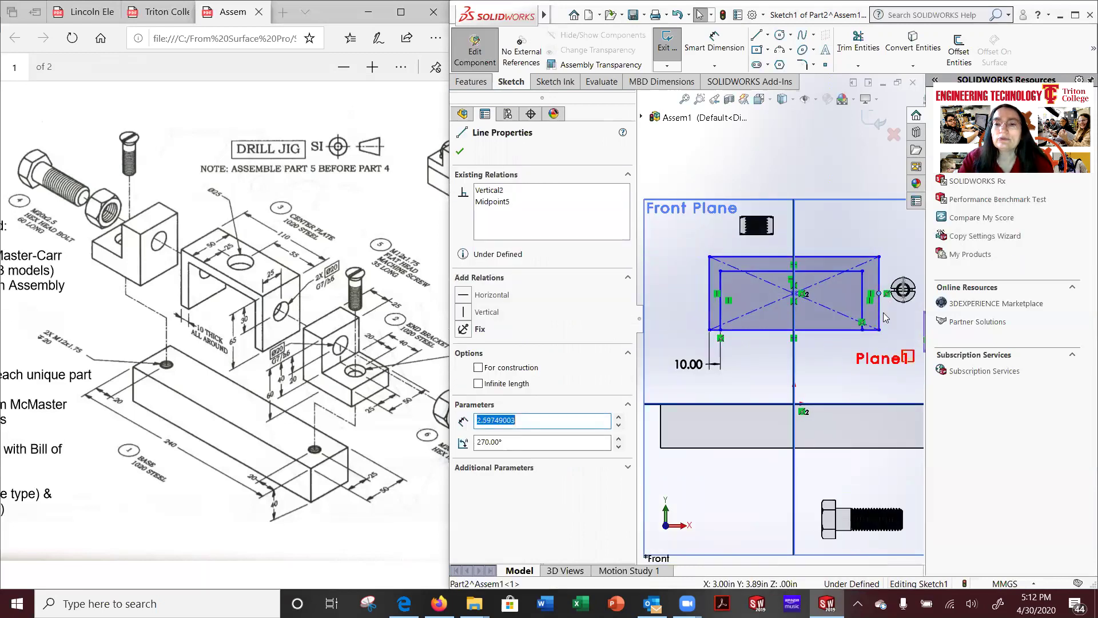
pyautogui.click(880, 321)
pyautogui.click(862, 313)
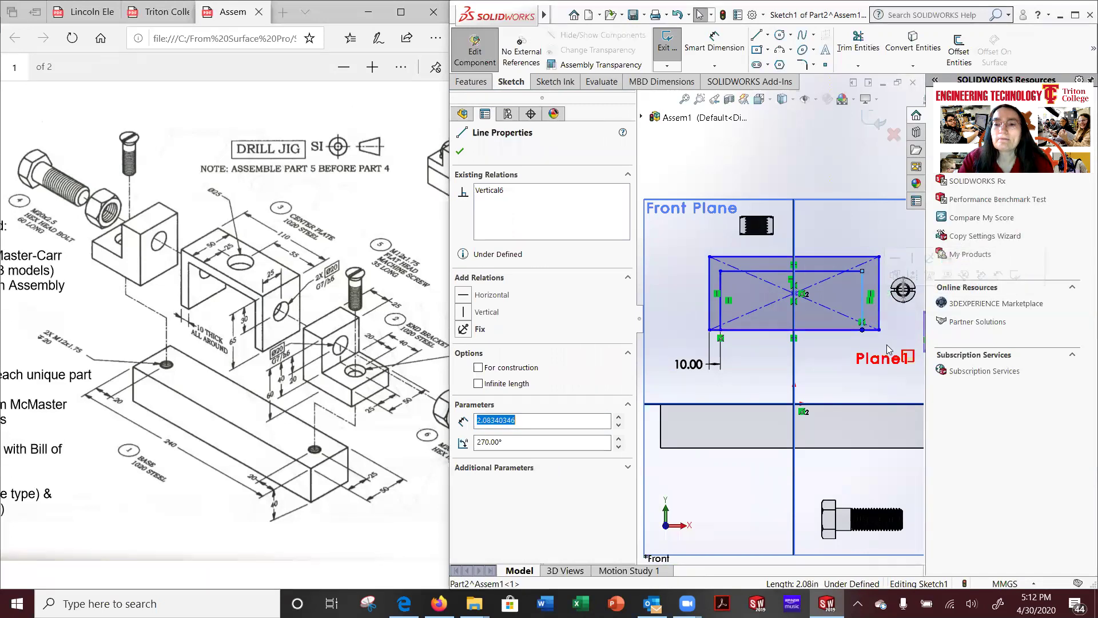
pyautogui.hotkey('alt', 'f')
pyautogui.click(827, 133)
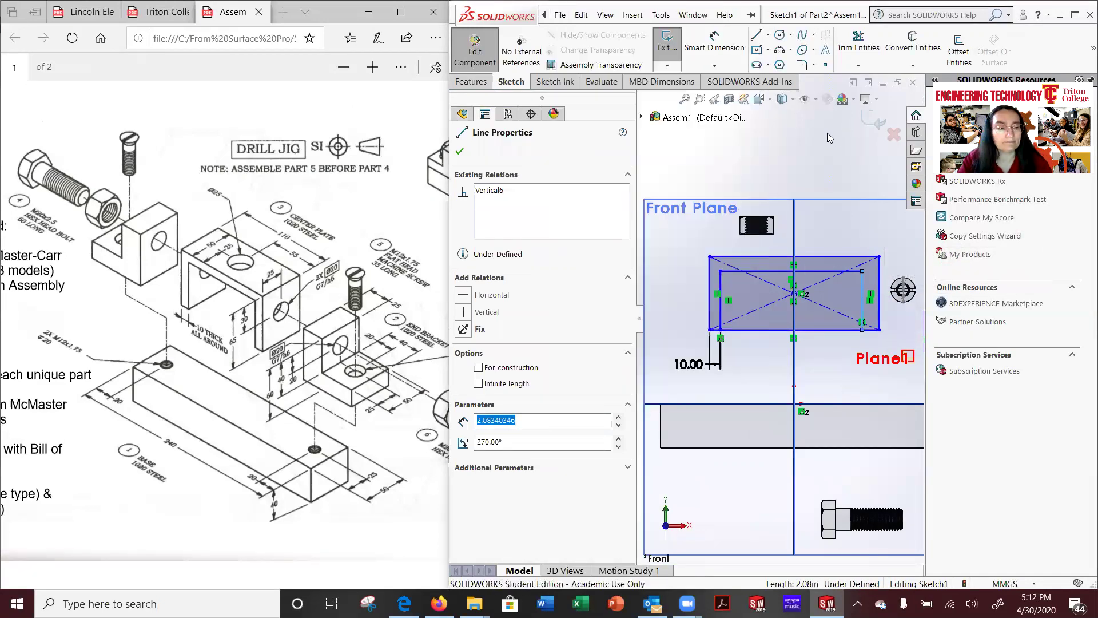
pyautogui.click(864, 311)
pyautogui.click(879, 311)
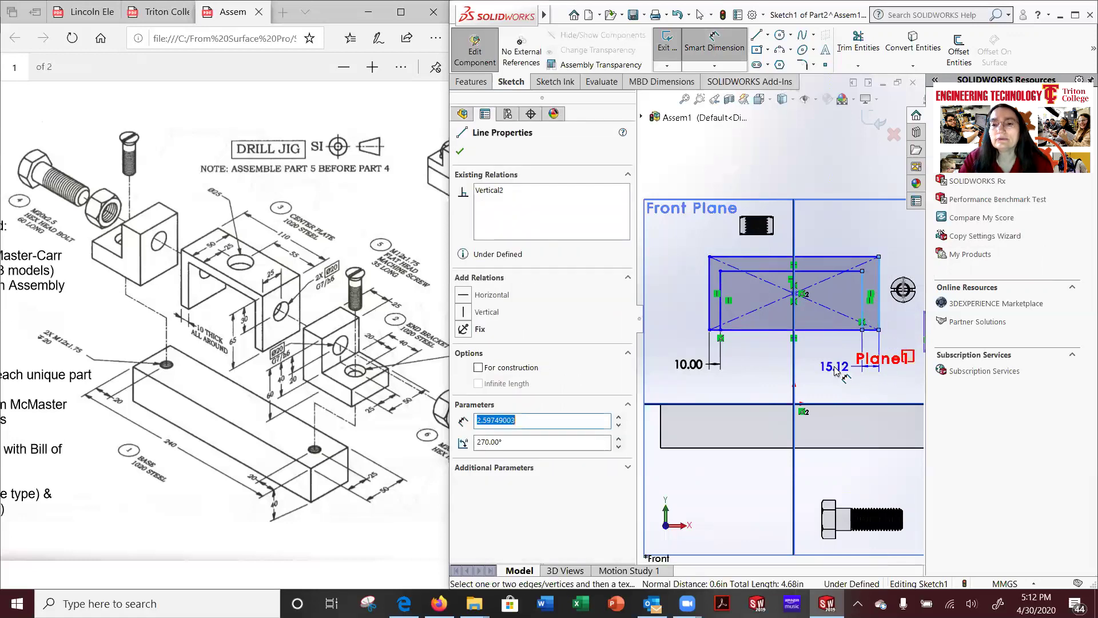
pyautogui.click(828, 394)
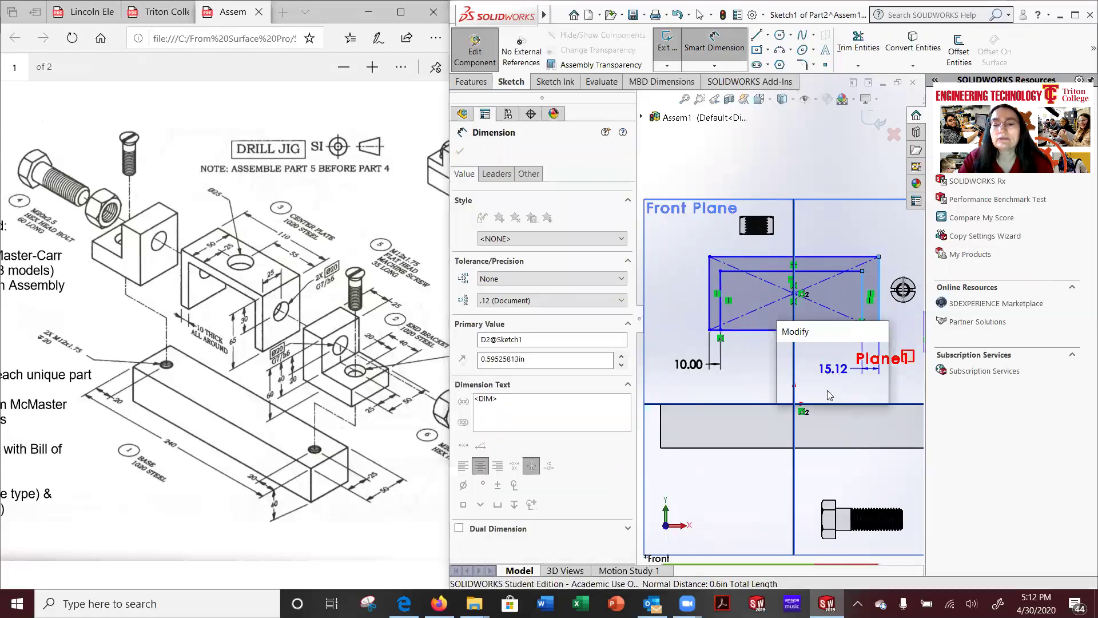
pyautogui.click(689, 364)
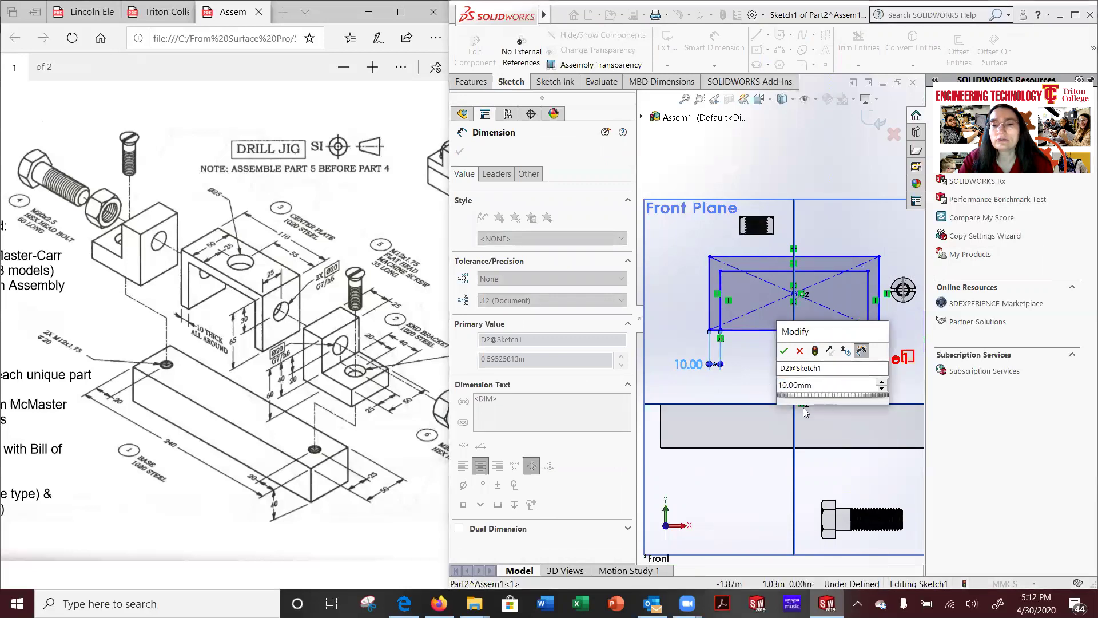
pyautogui.click(783, 351)
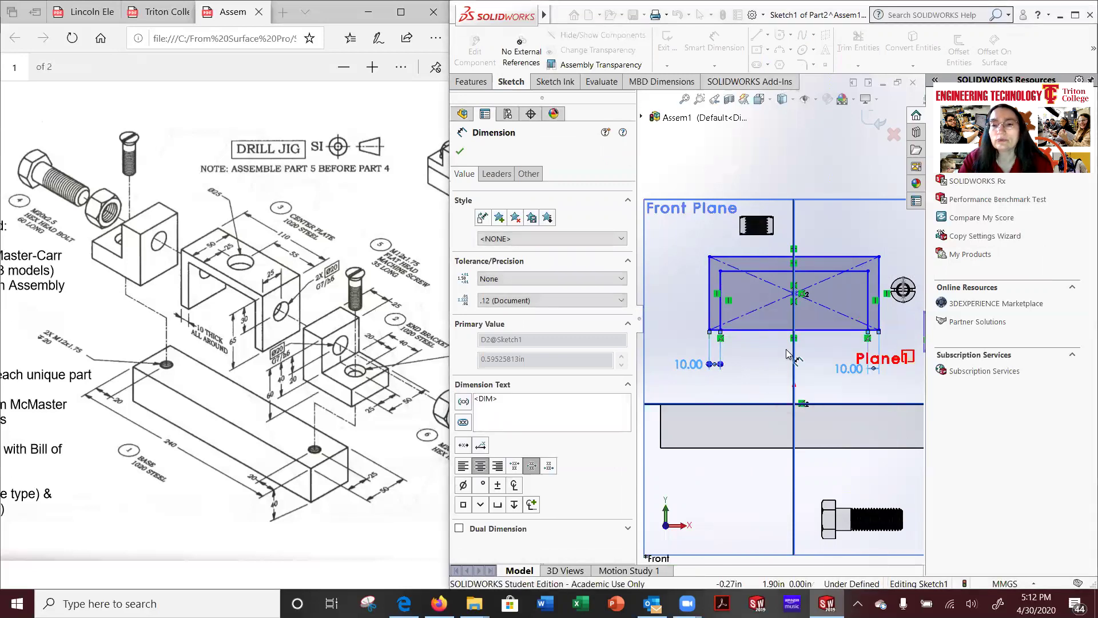
# Dimension the gap between the inner and outer top lines at 10 mm.
pyautogui.click(760, 272)
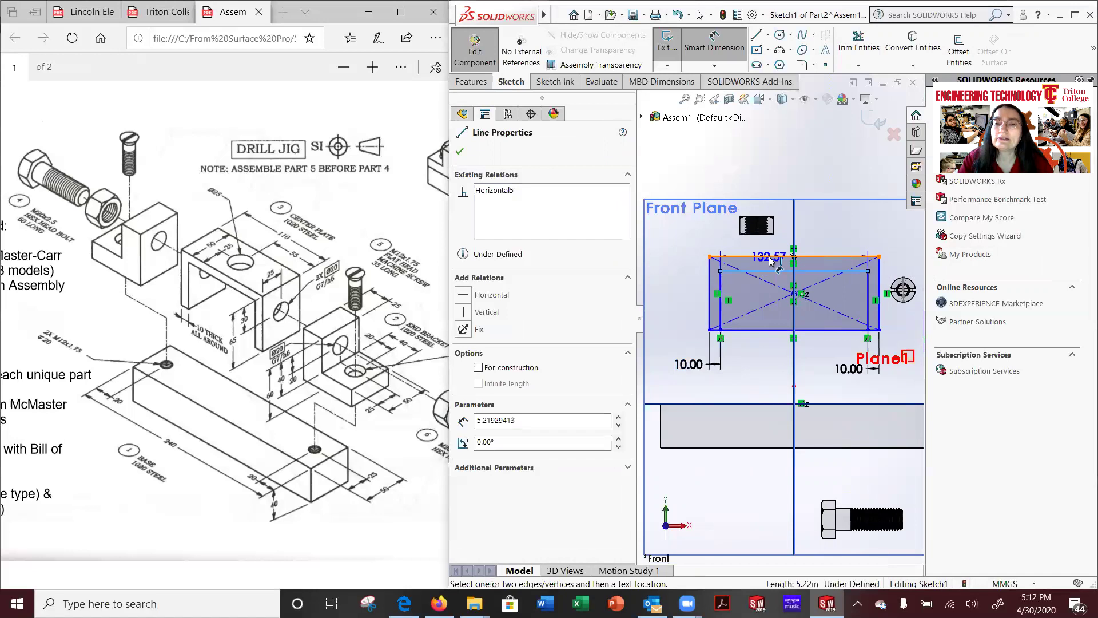
pyautogui.click(771, 258)
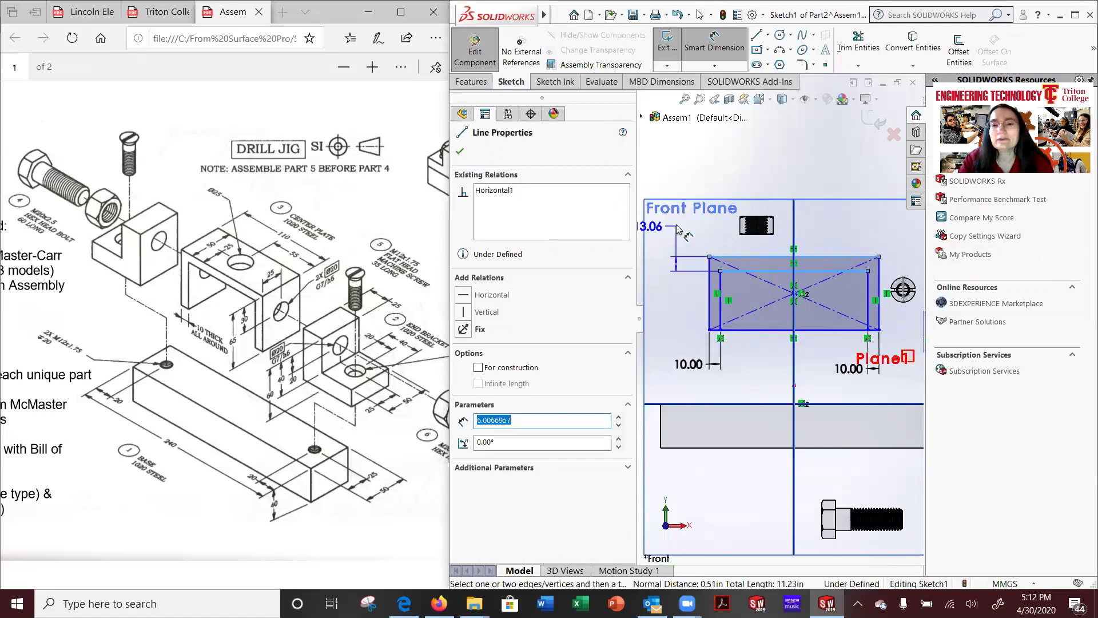
pyautogui.click(664, 268)
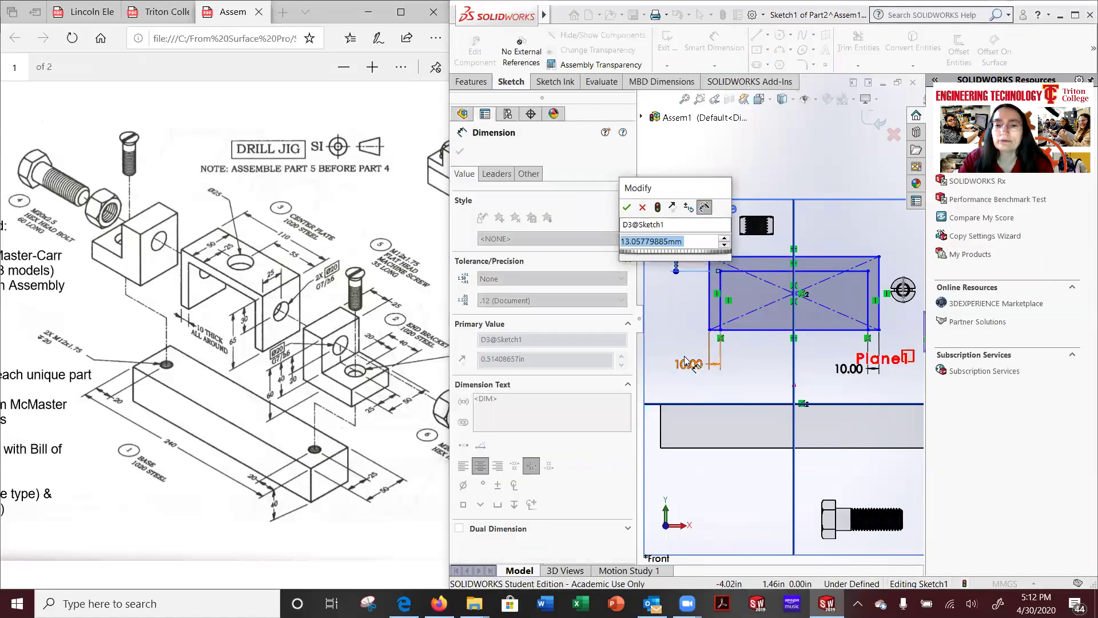
pyautogui.write('10.00mm')
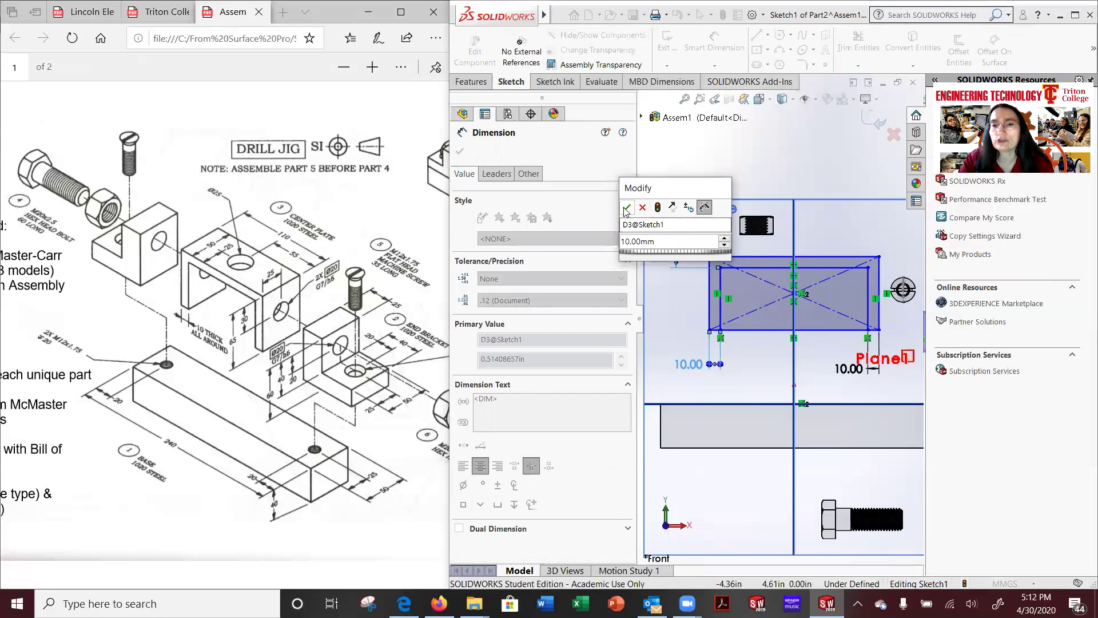
pyautogui.click(626, 208)
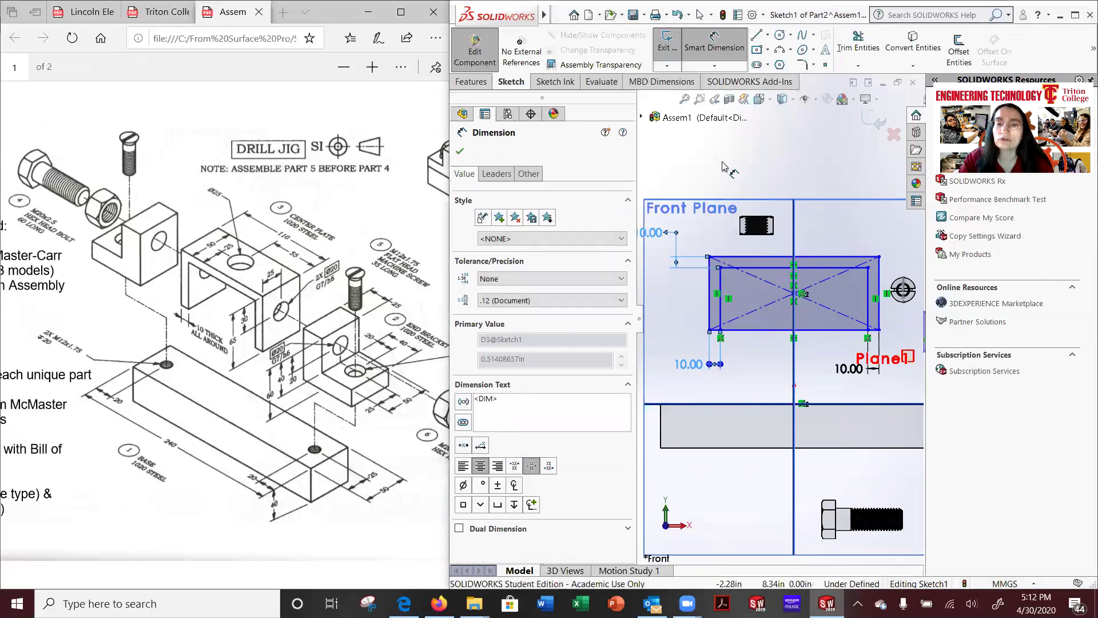
# Trim the rectangles' bottom edges away to leave an inverted U-shaped channel profile.
pyautogui.click(859, 41)
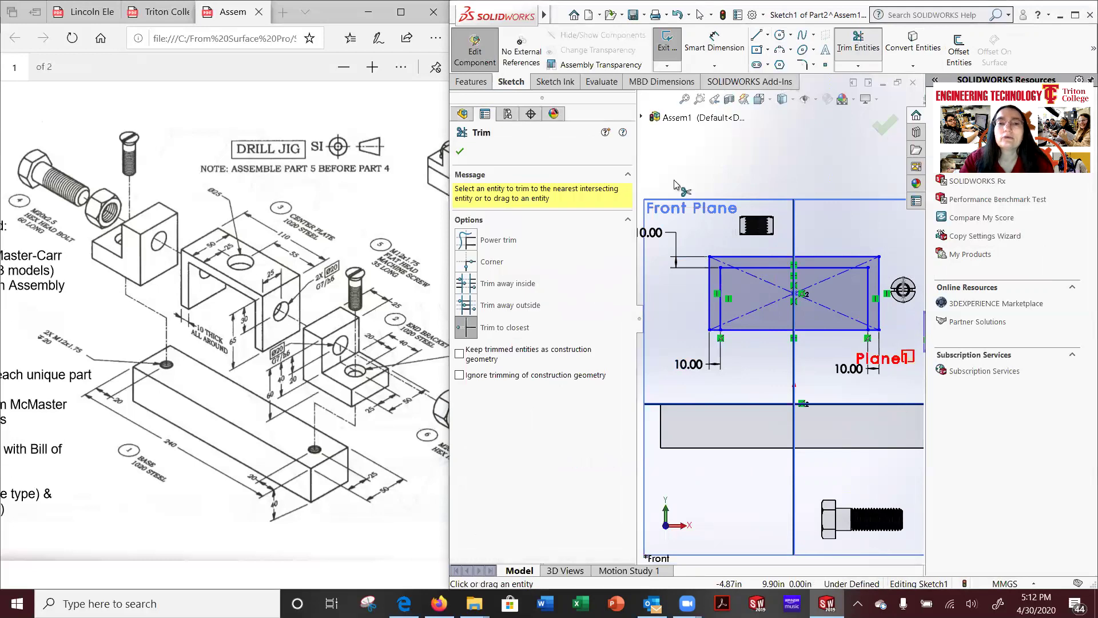
pyautogui.click(765, 329)
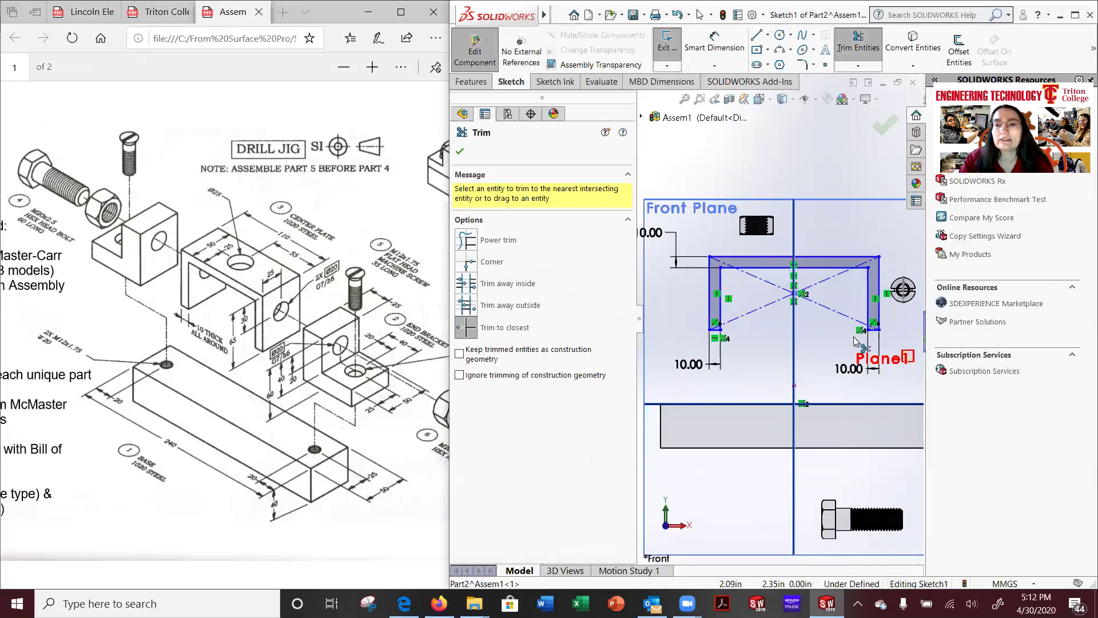
pyautogui.scroll(2, 801, 332)
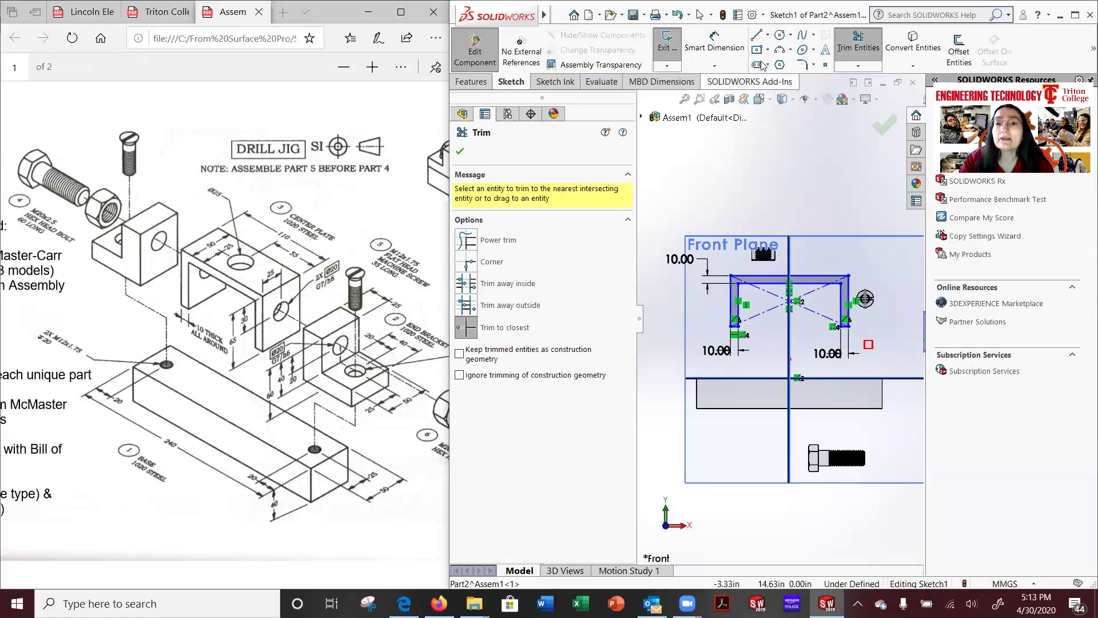
pyautogui.press('d')
pyautogui.click(733, 299)
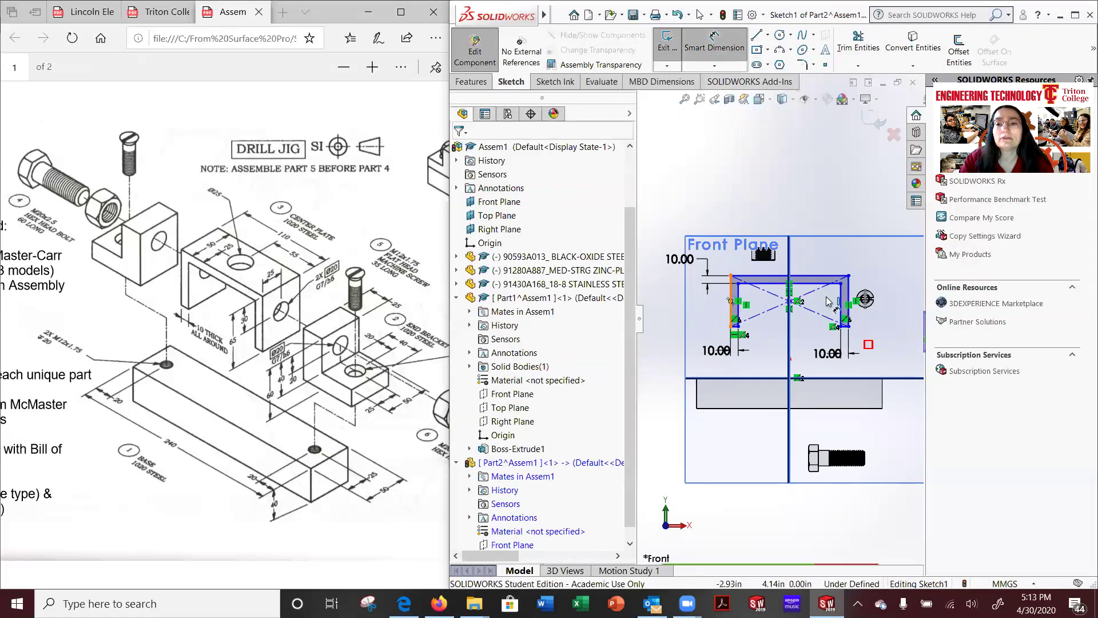
# Dimension the bracket's overall width between the outer legs at 110.
pyautogui.click(850, 295)
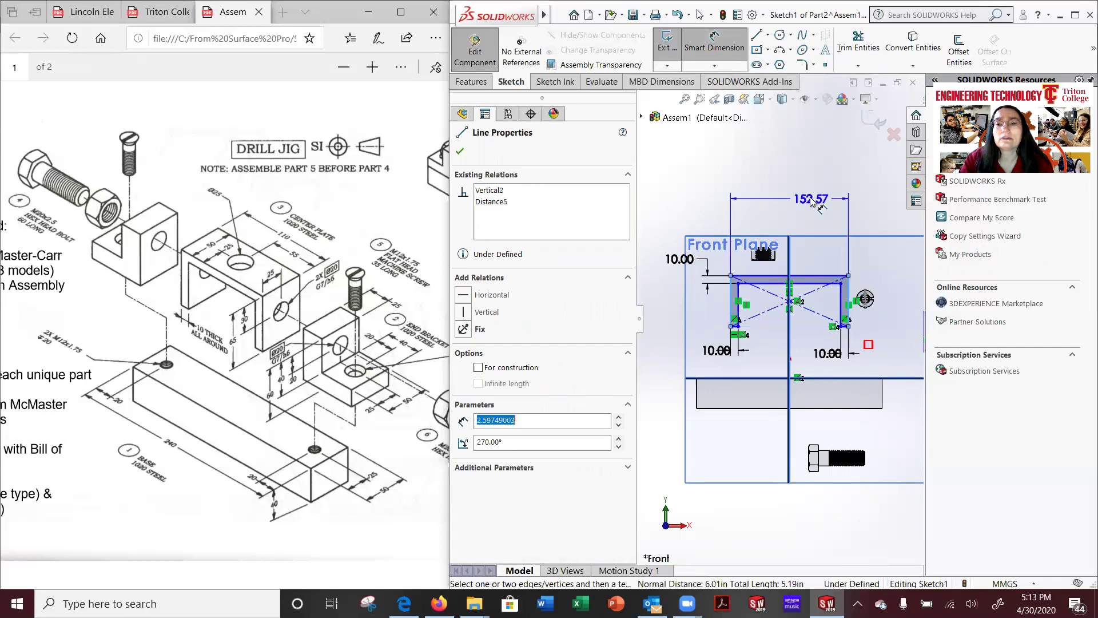
pyautogui.click(755, 194)
pyautogui.write('110')
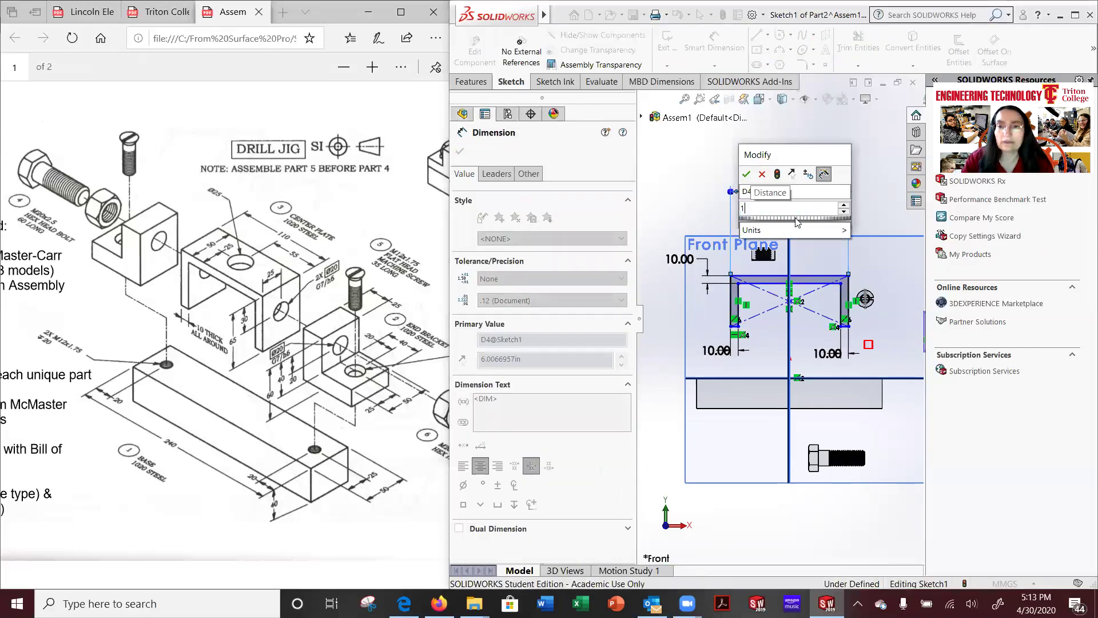
pyautogui.press('Return')
pyautogui.scroll(-3, 757, 304)
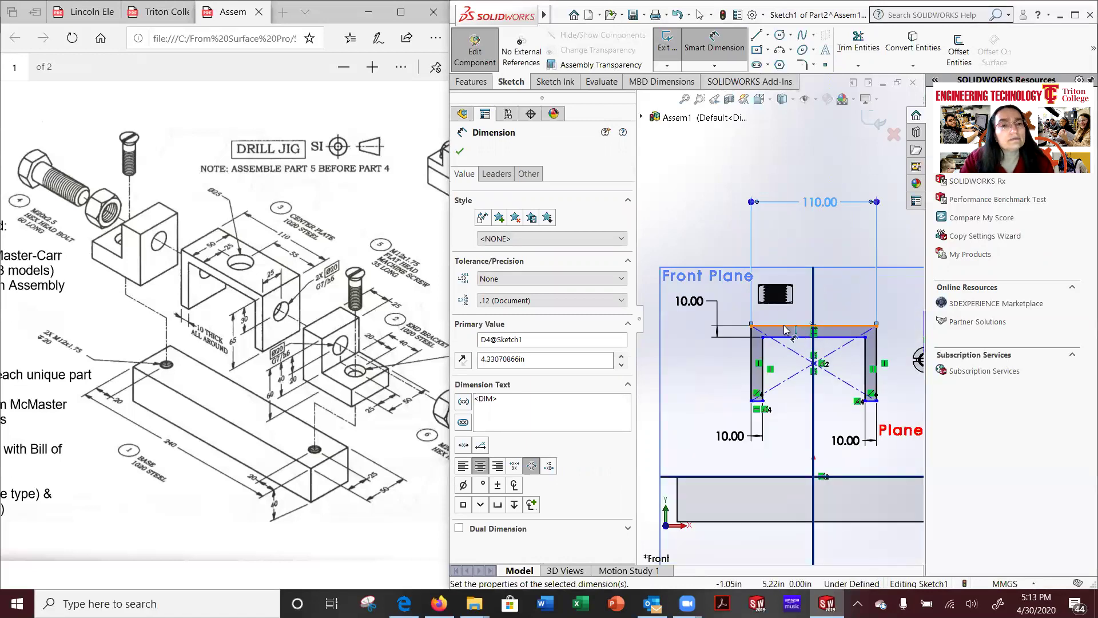
# Dimension the leg height at 65 and exit Smart Dimension.
pyautogui.click(754, 399)
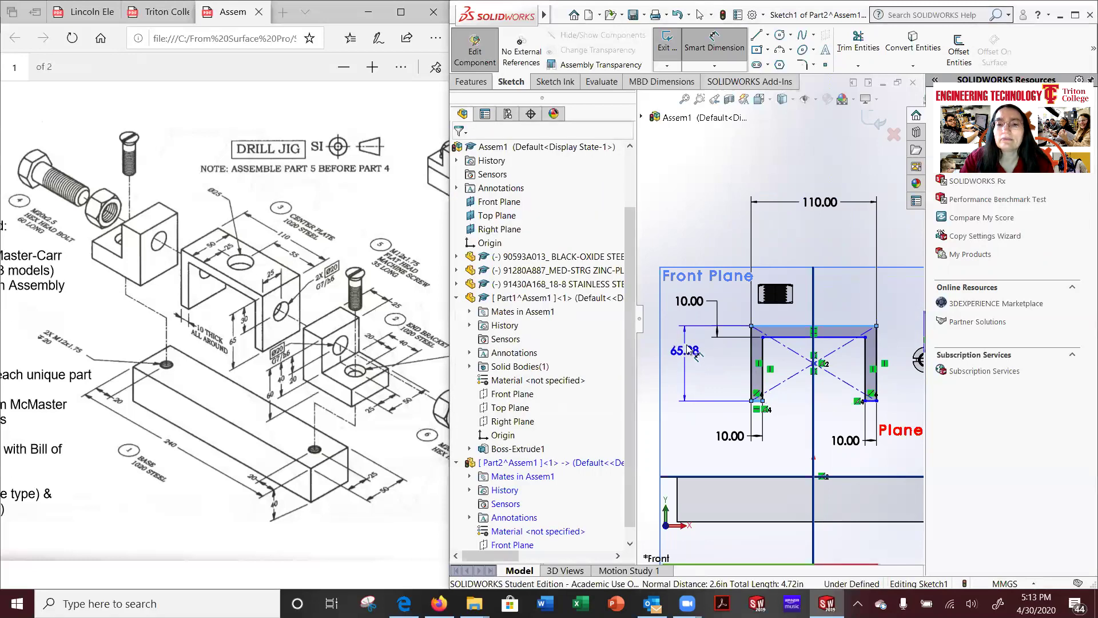
pyautogui.click(692, 349)
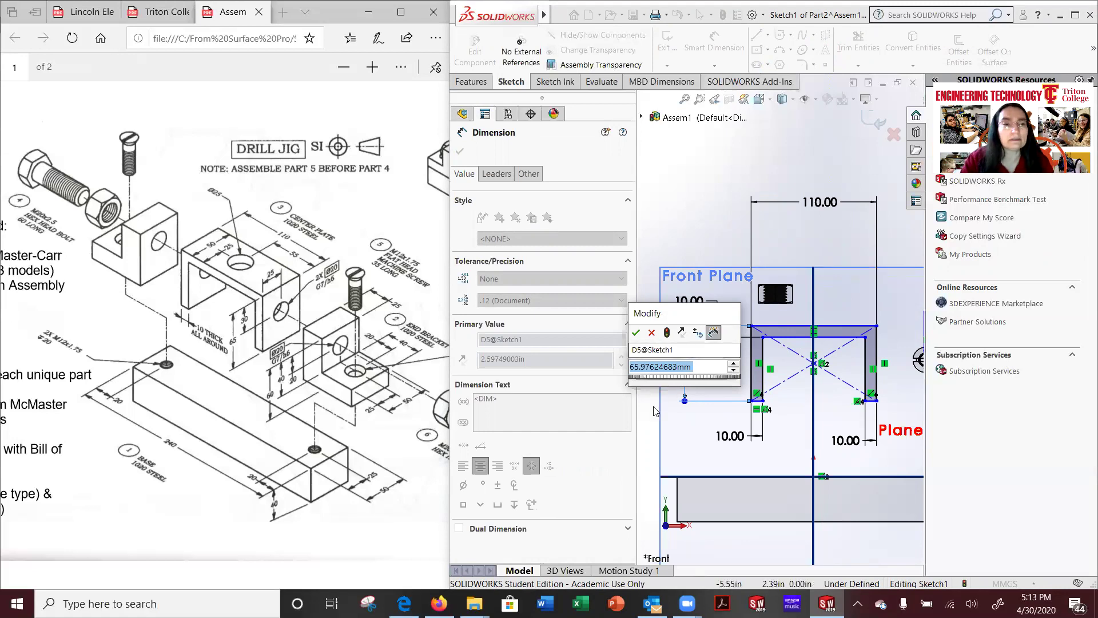
pyautogui.write('65')
pyautogui.press('Return')
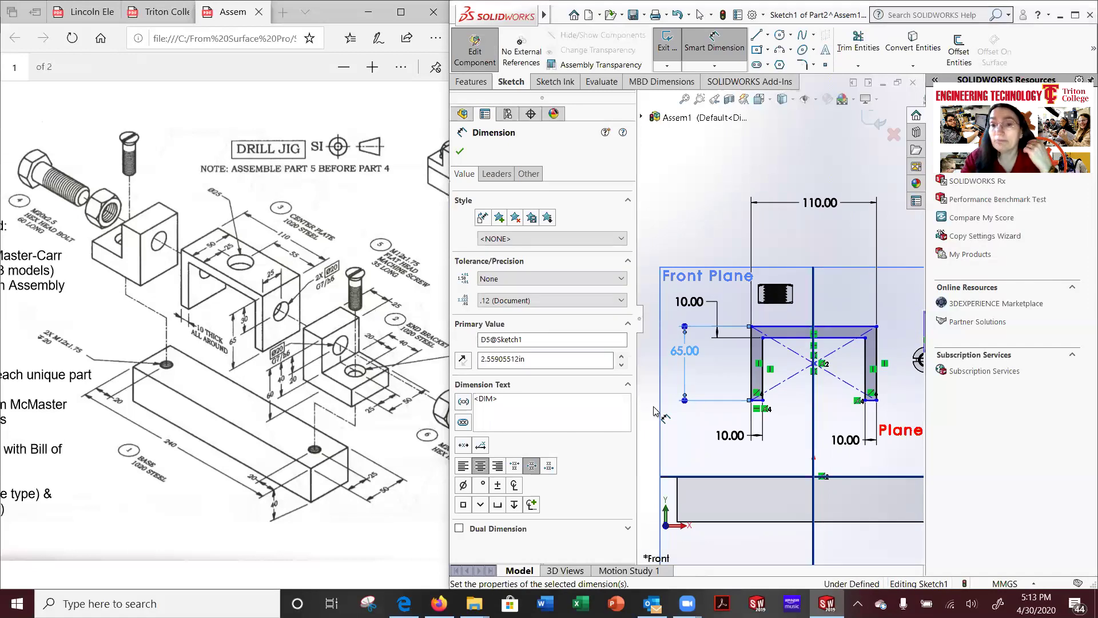
pyautogui.scroll(-2, 763, 353)
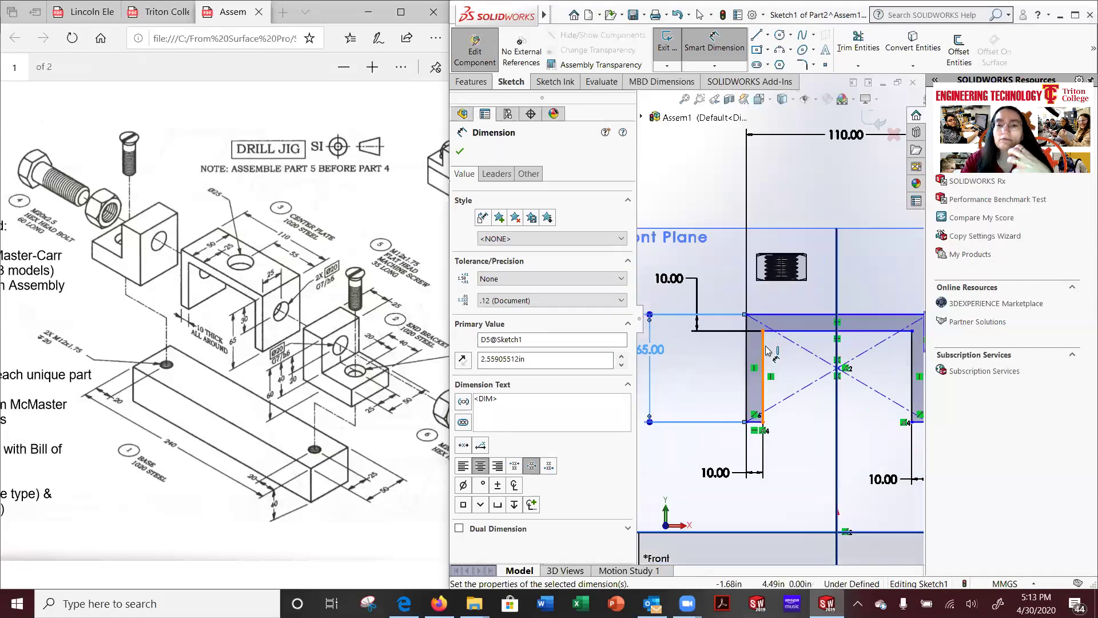
pyautogui.click(737, 242)
pyautogui.scroll(2, 777, 314)
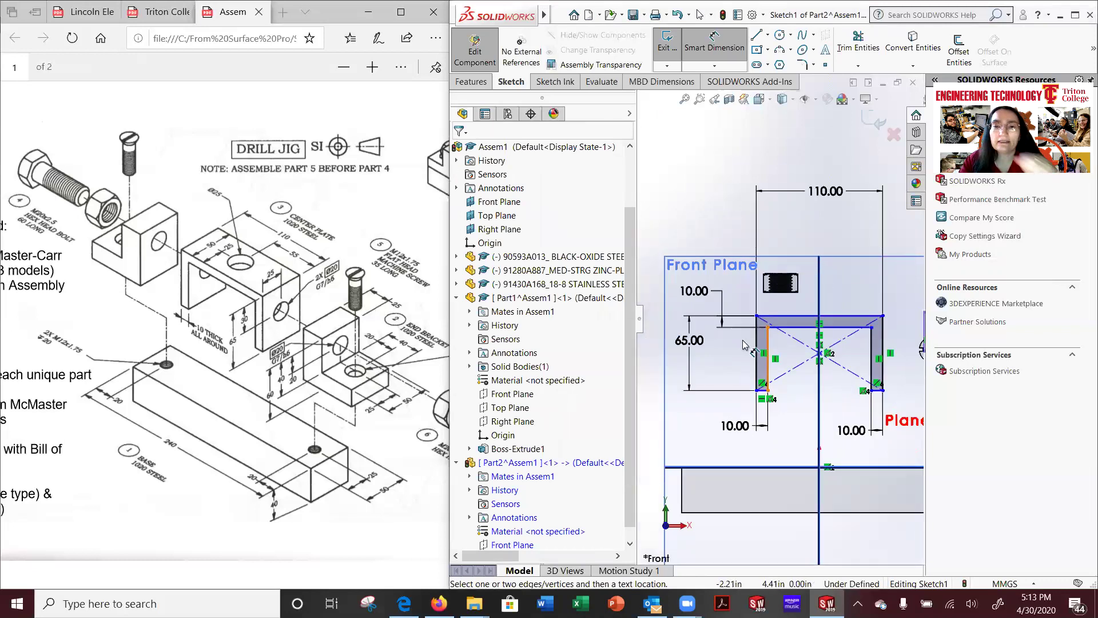
pyautogui.press('Escape')
# Maximize the SOLIDWORKS window to full screen.
pyautogui.scroll(-2, 781, 368)
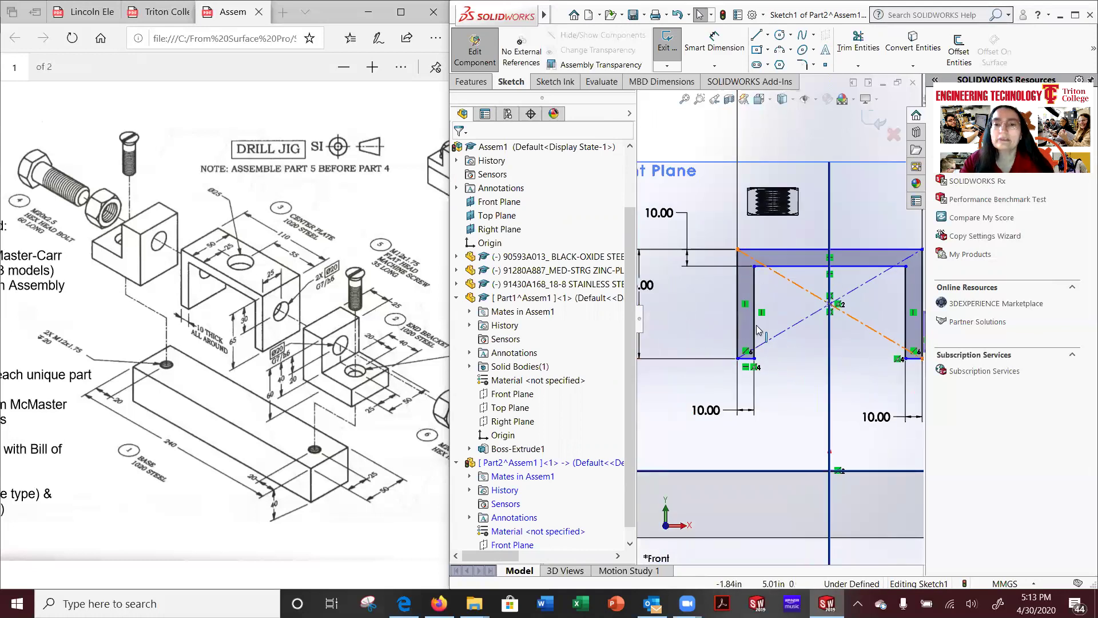
pyautogui.scroll(-1, 733, 359)
pyautogui.click(755, 359)
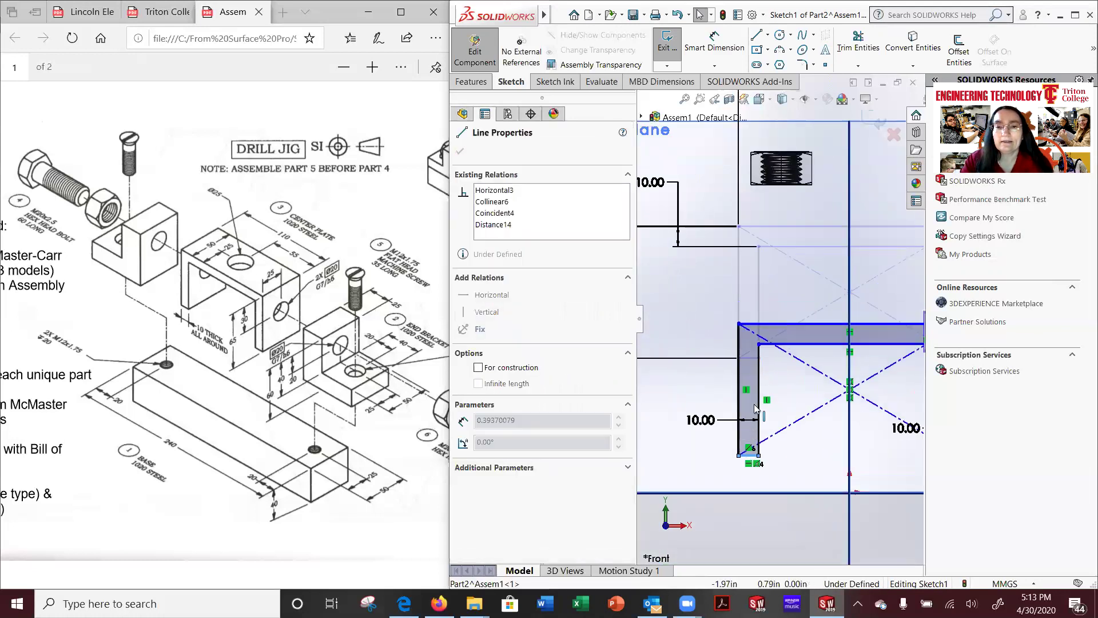
pyautogui.scroll(3, 785, 370)
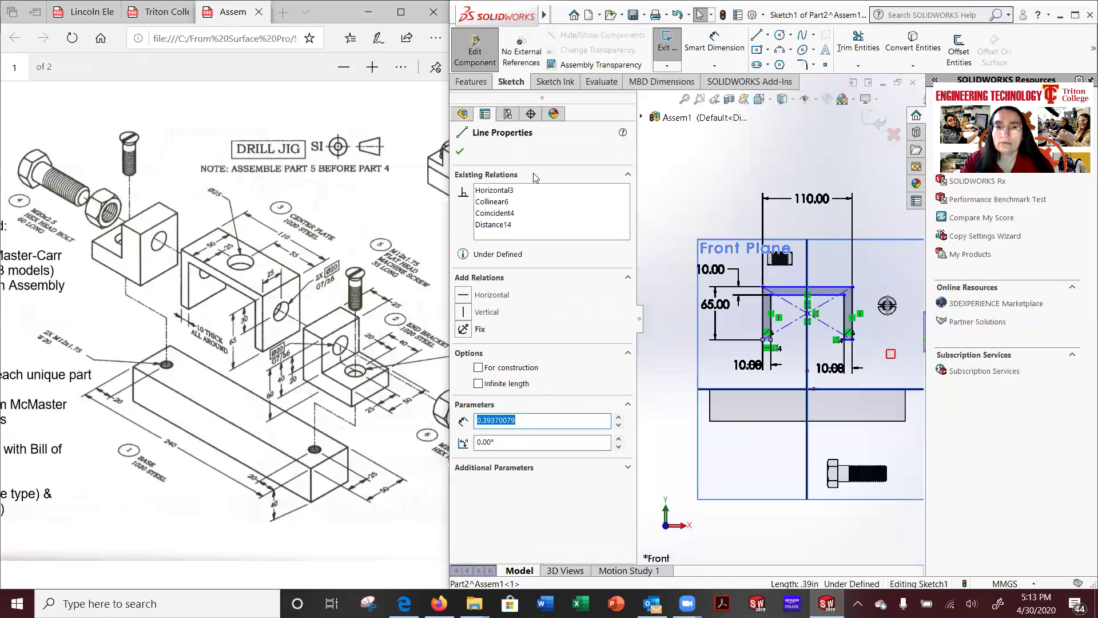
pyautogui.click(459, 154)
pyautogui.scroll(-1, 857, 290)
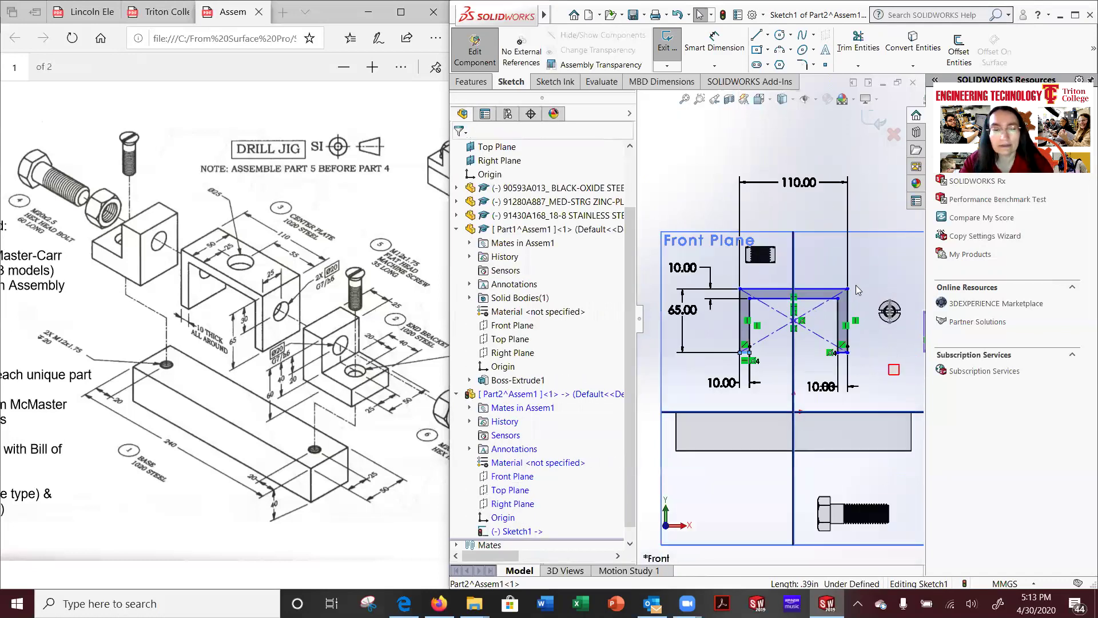
pyautogui.click(1074, 15)
pyautogui.scroll(-2, 735, 400)
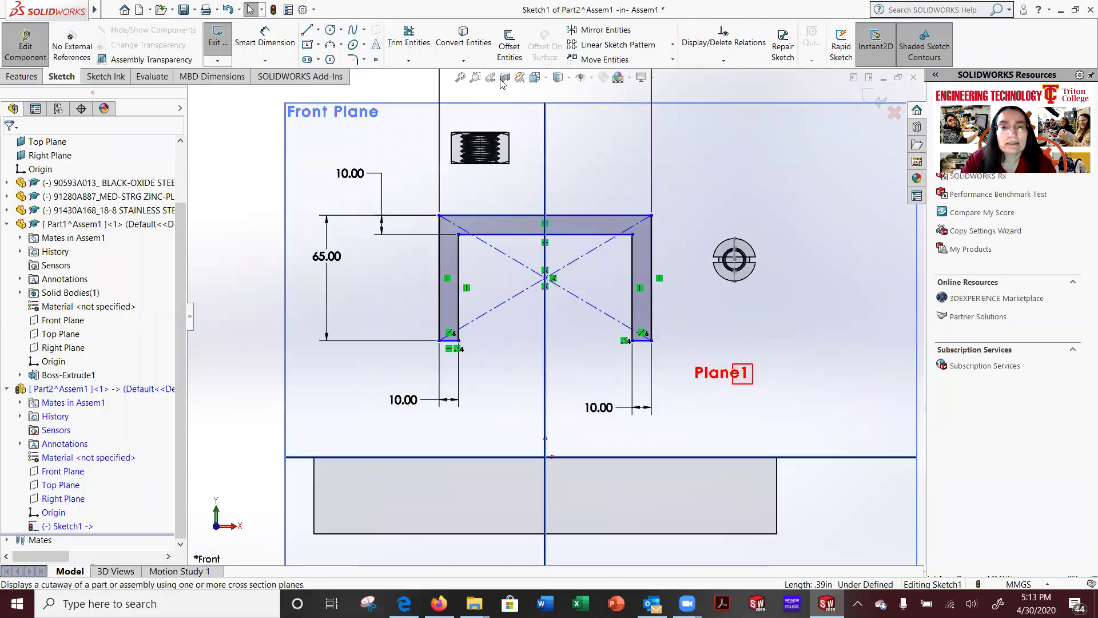
# Drag the U-shaped sketch around, pulling it down onto the base block.
pyautogui.moveTo(602, 223)
pyautogui.mouseDown()
pyautogui.moveTo(608, 95)
pyautogui.moveTo(608, 215)
pyautogui.moveTo(608, 161)
pyautogui.mouseUp()
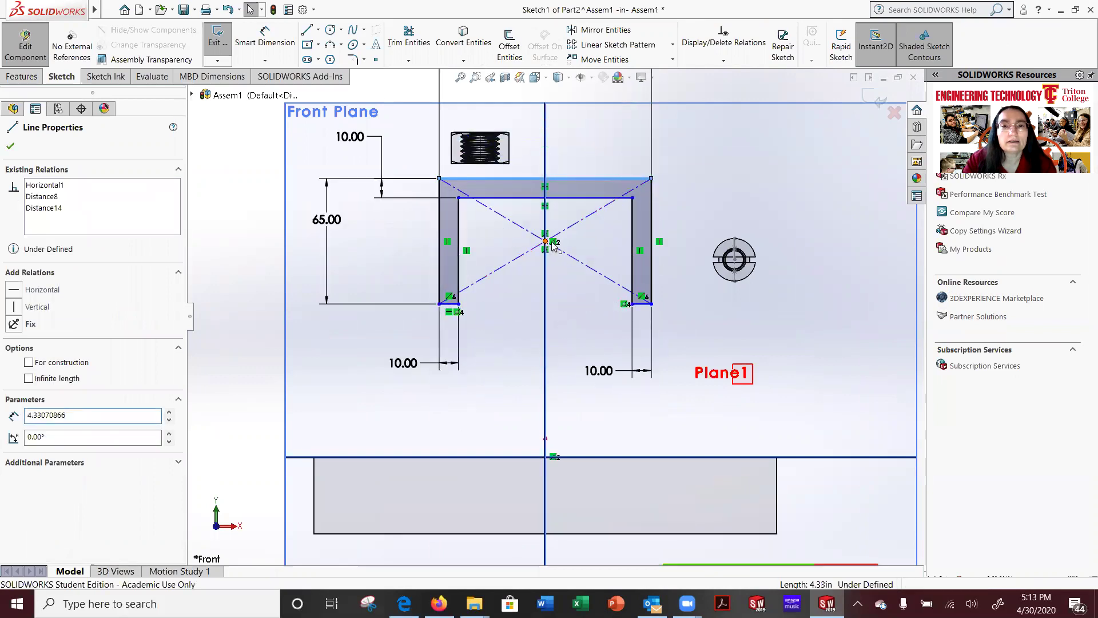
pyautogui.moveTo(543, 246)
pyautogui.mouseDown()
pyautogui.moveTo(606, 317)
pyautogui.moveTo(673, 288)
pyautogui.moveTo(685, 327)
pyautogui.mouseUp()
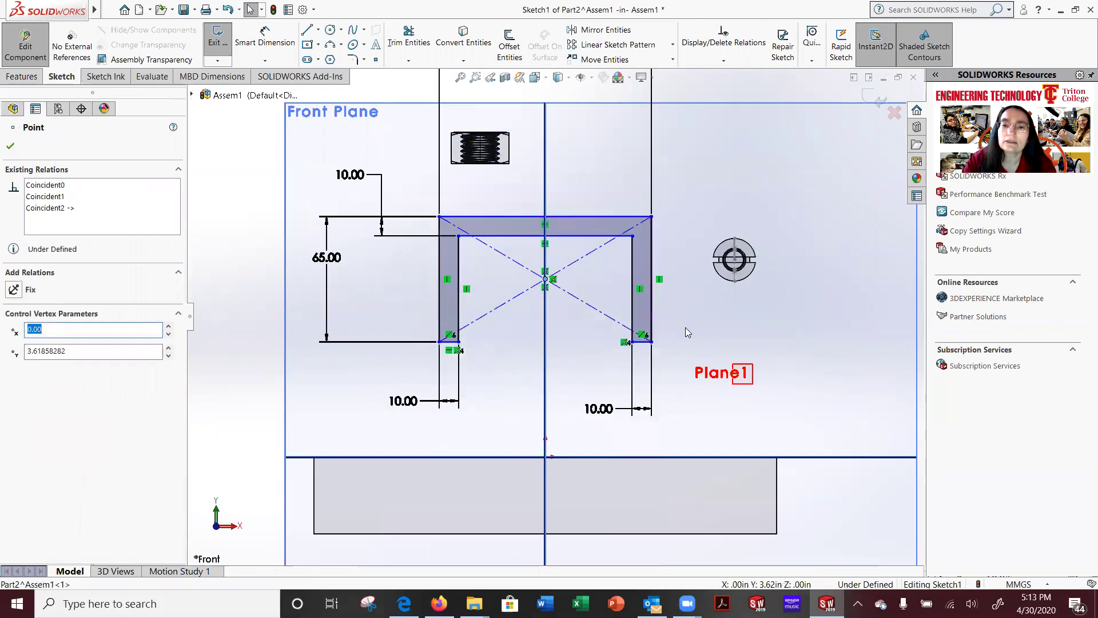
pyautogui.click(641, 376)
pyautogui.moveTo(642, 374); pyautogui.dragTo(644, 338)
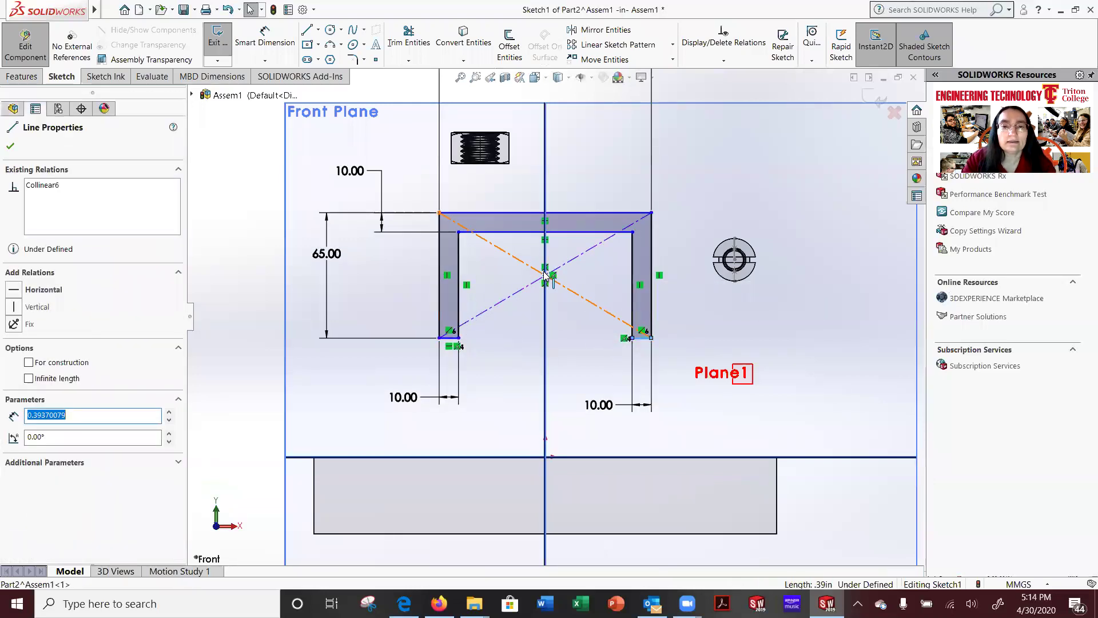
pyautogui.moveTo(545, 278); pyautogui.dragTo(543, 457)
pyautogui.click(378, 289)
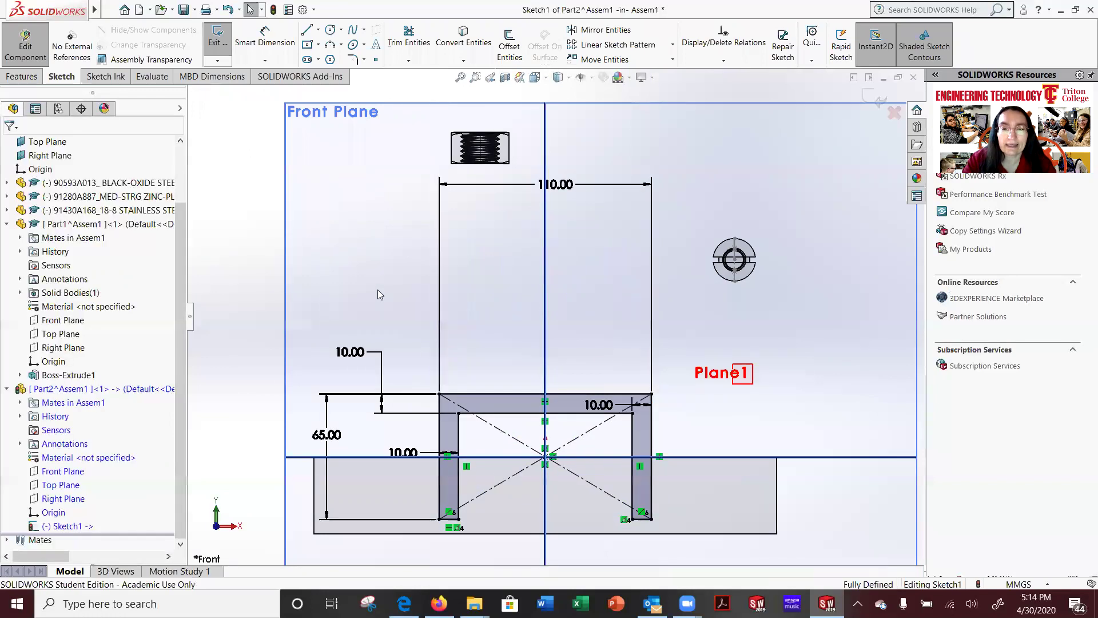
pyautogui.press('z')
pyautogui.press('z')
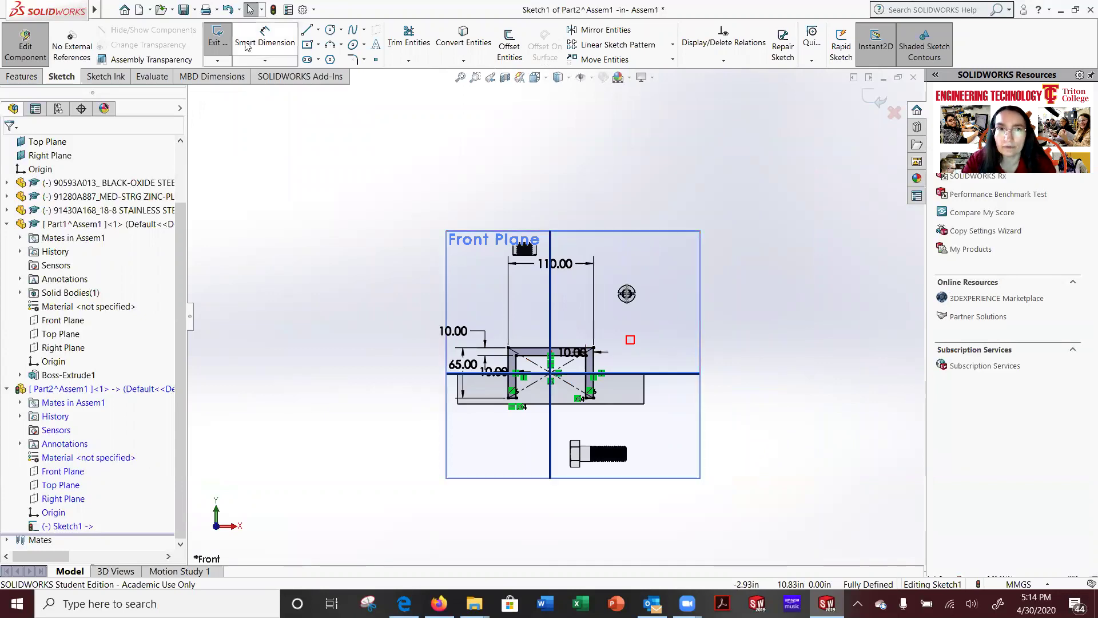
# Undo the move, make the right leg's bottom line collinear with Top Plane, view trimetric.
pyautogui.click(227, 10)
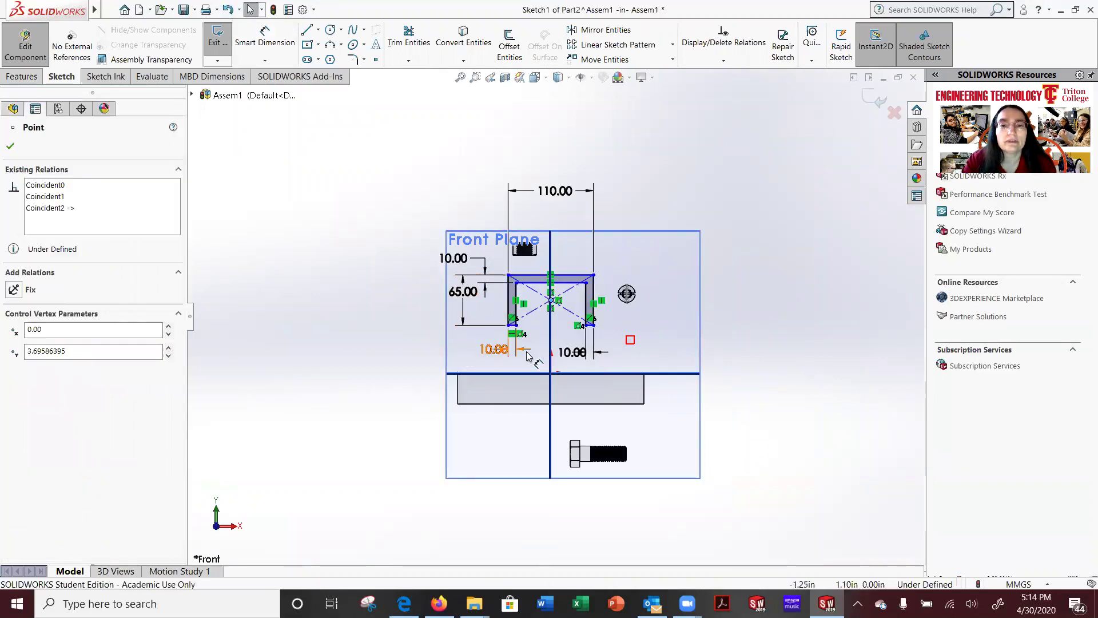
pyautogui.scroll(-6, 549, 355)
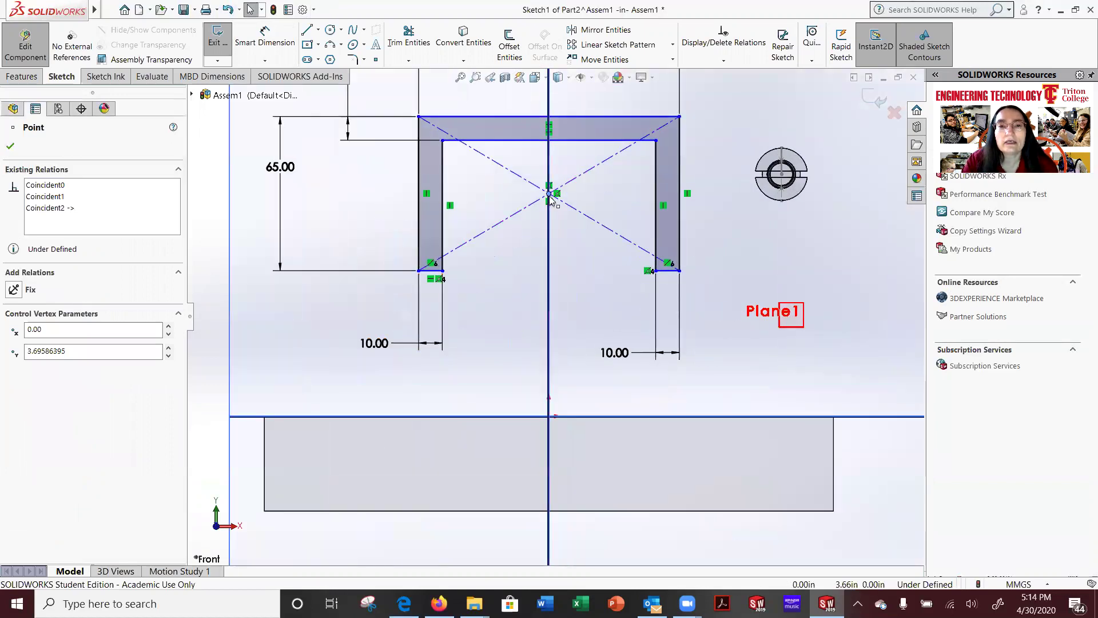
pyautogui.click(668, 271)
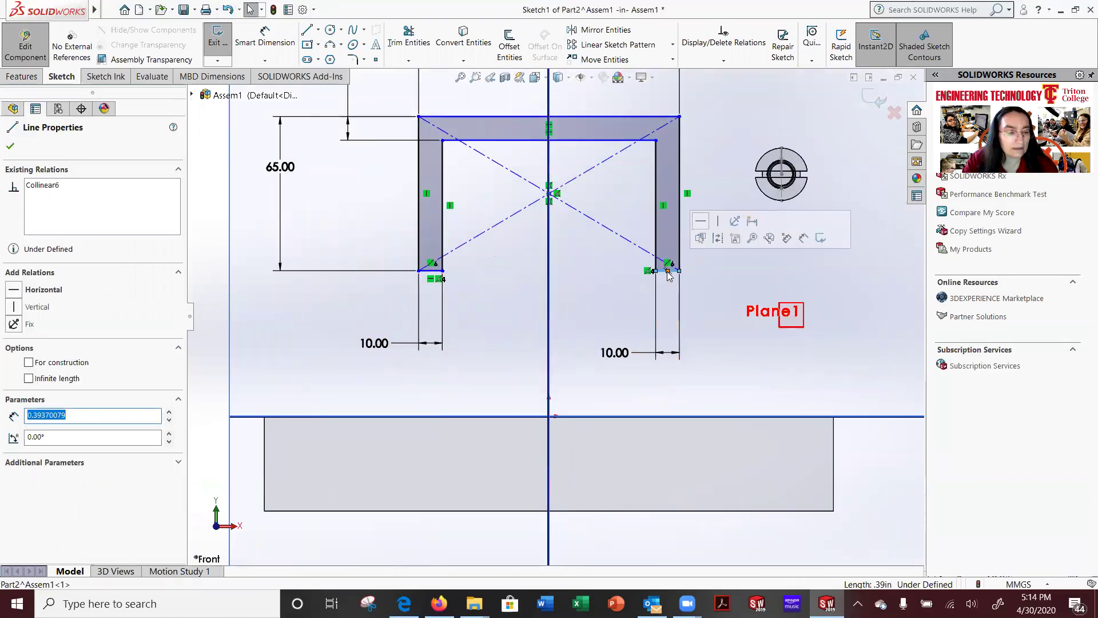
pyautogui.keyDown('ctrl'); pyautogui.click(878, 417); pyautogui.keyUp('ctrl')
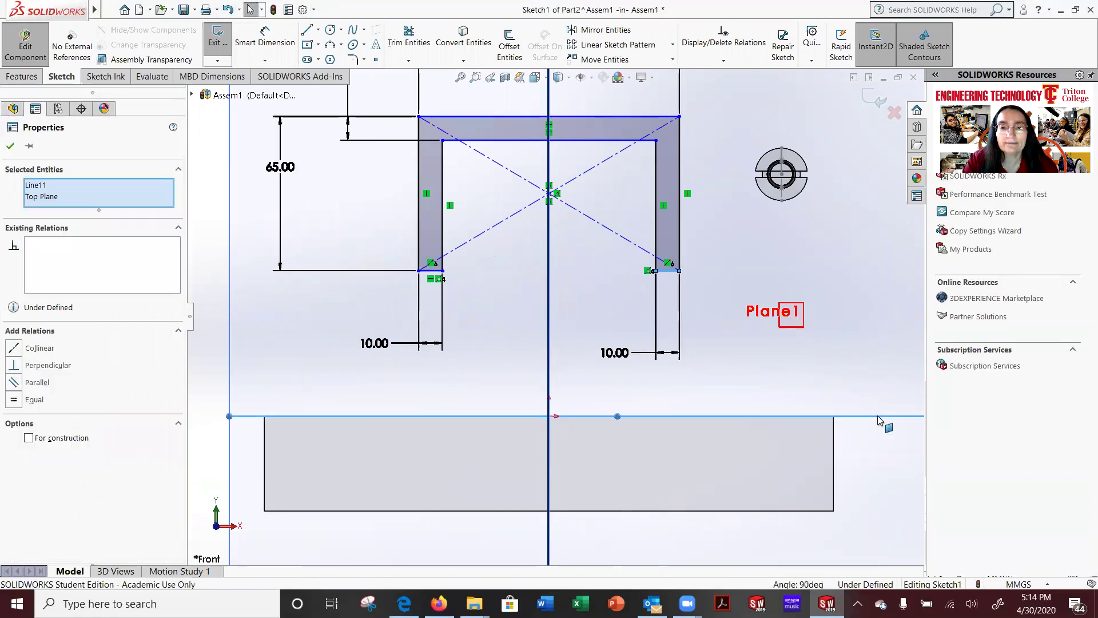
pyautogui.click(14, 347)
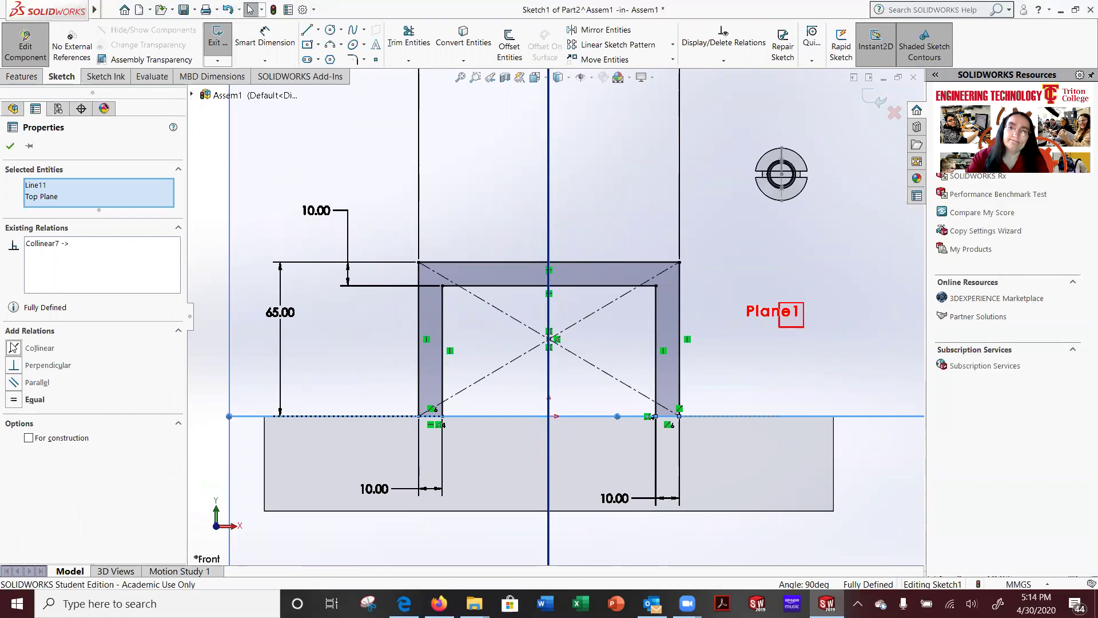
pyautogui.click(14, 147)
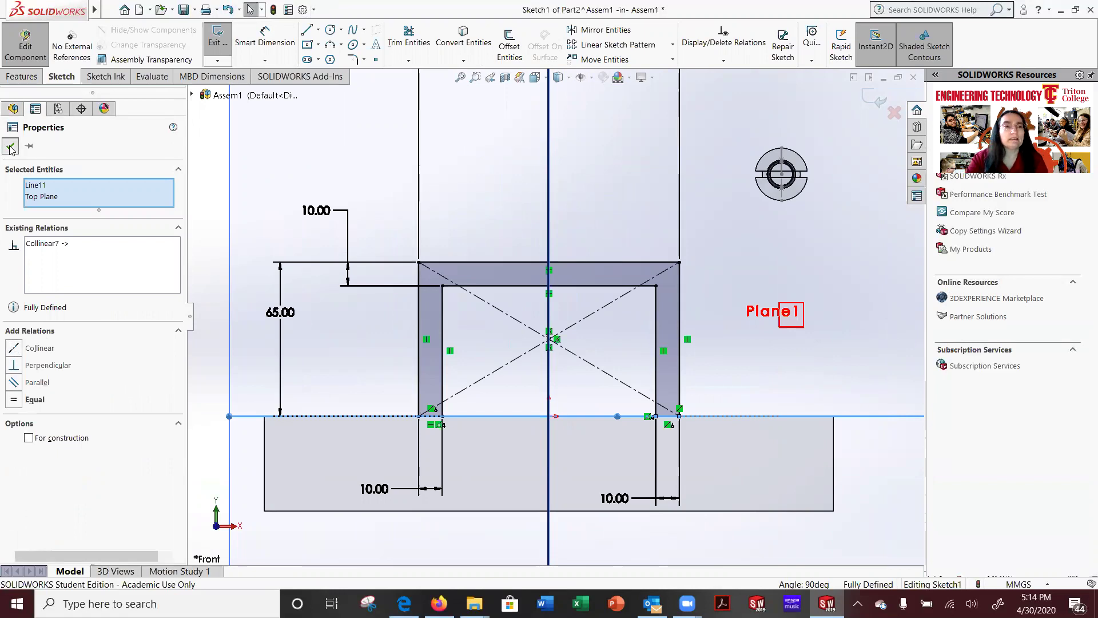
pyautogui.hotkey('ctrl', '7')
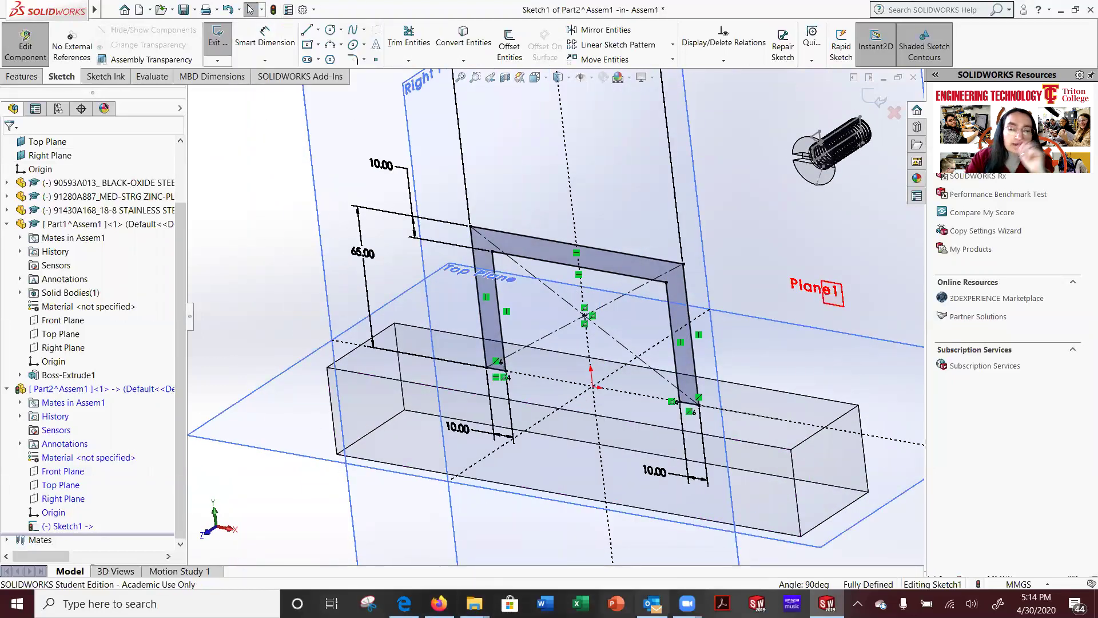
# Switch the CommandManager to the Features tab.
pyautogui.moveTo(651, 604)
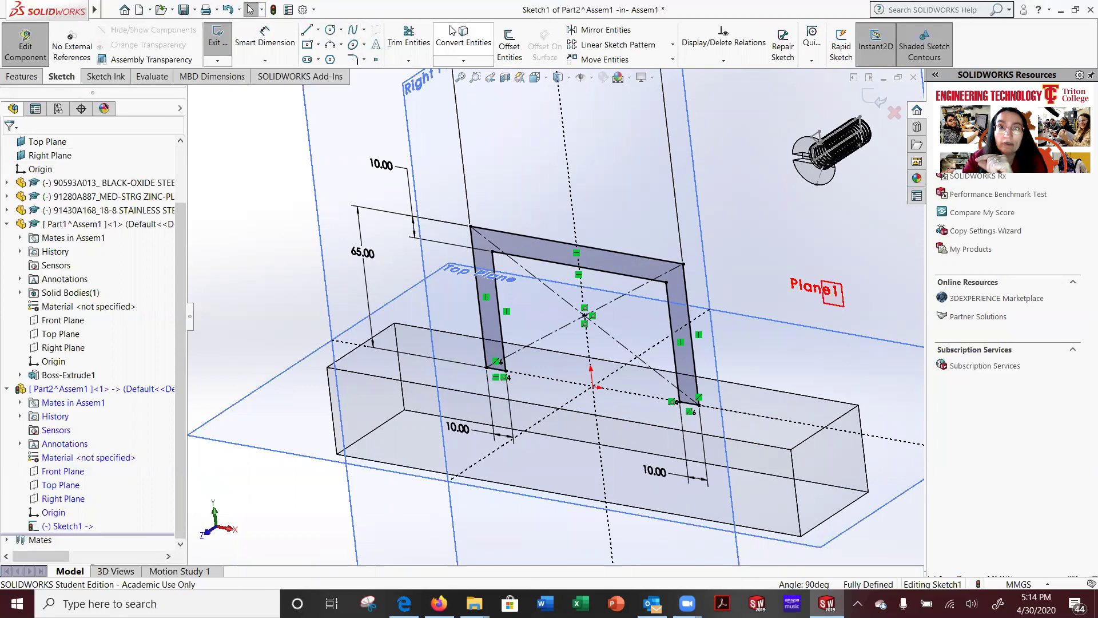
pyautogui.click(16, 77)
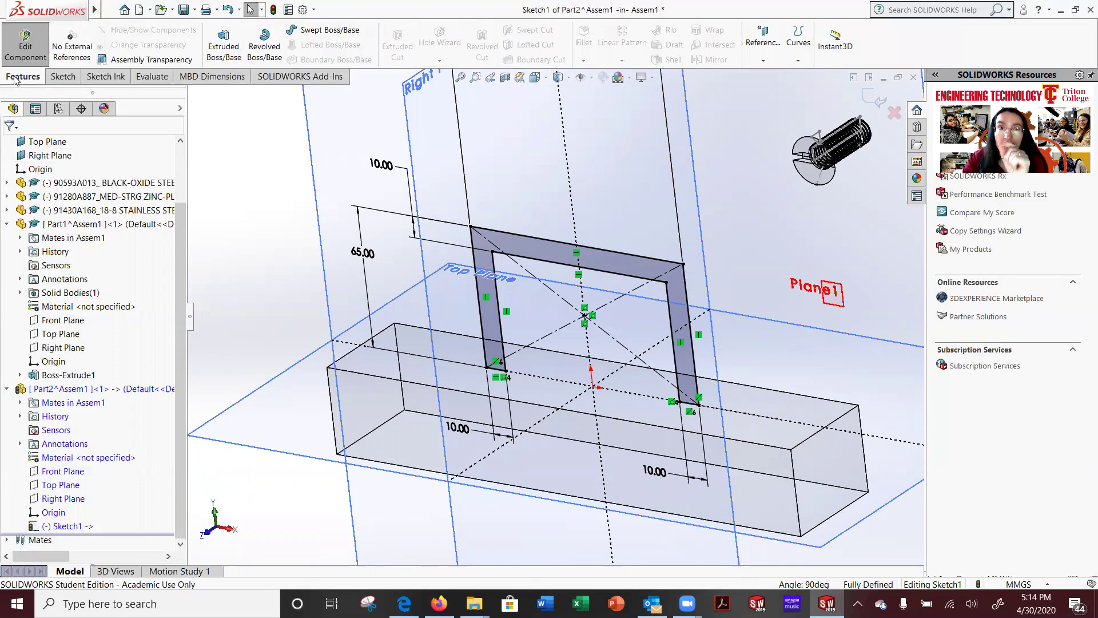
# Start an Extruded Boss/Base on the bracket sketch, trying Mid Plane and Up To Vertex.
pyautogui.click(215, 47)
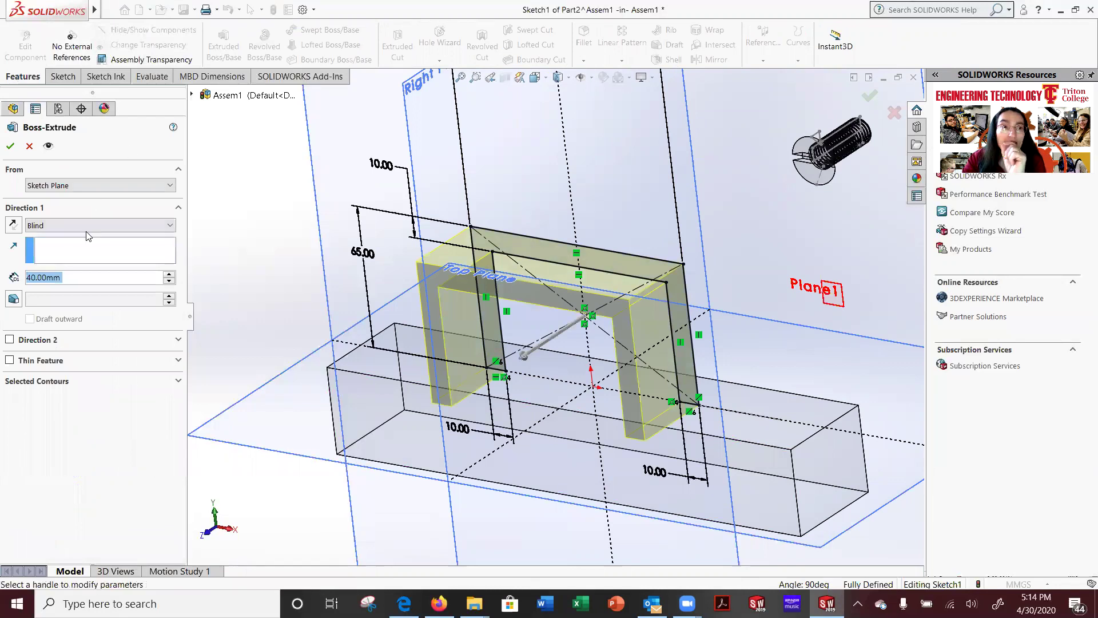
pyautogui.click(86, 228)
pyautogui.click(50, 288)
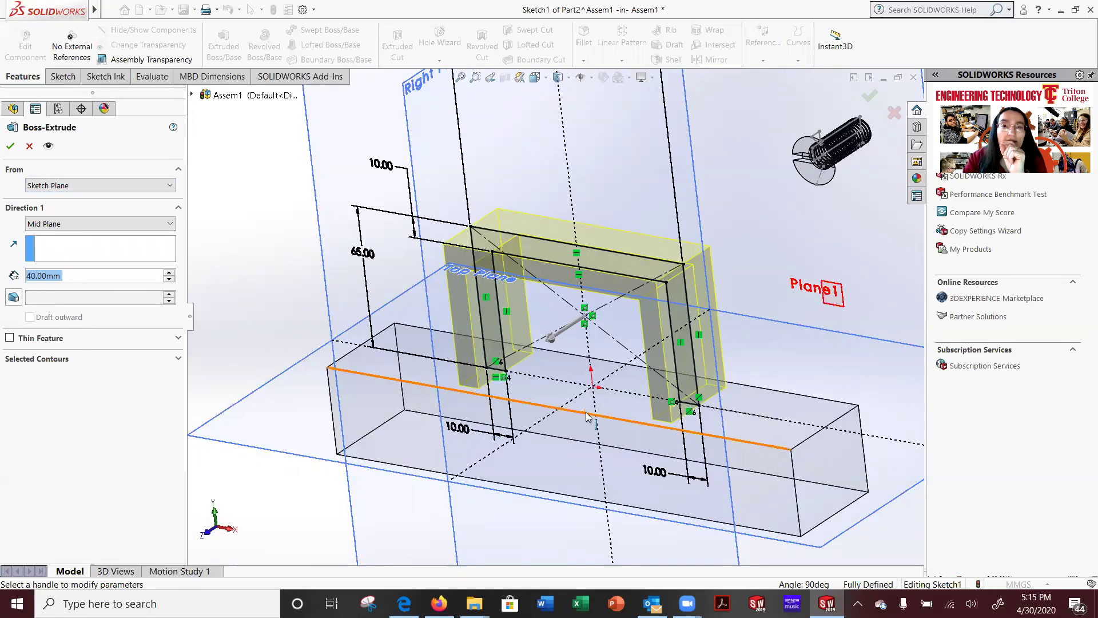
pyautogui.click(753, 448)
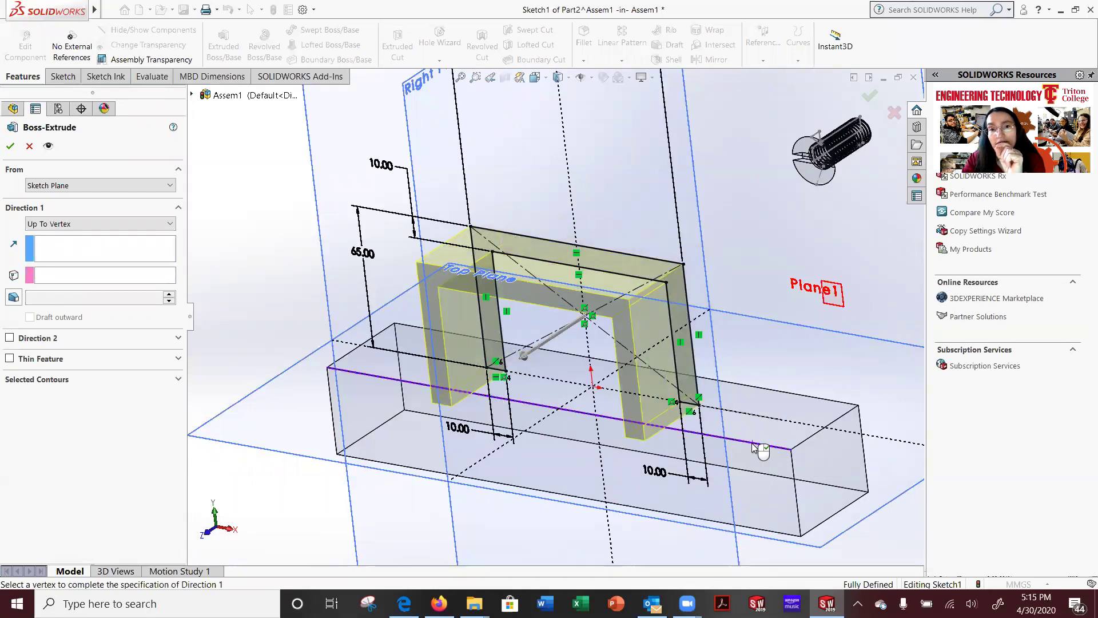
pyautogui.moveTo(761, 450); pyautogui.dragTo(747, 399, button='middle')
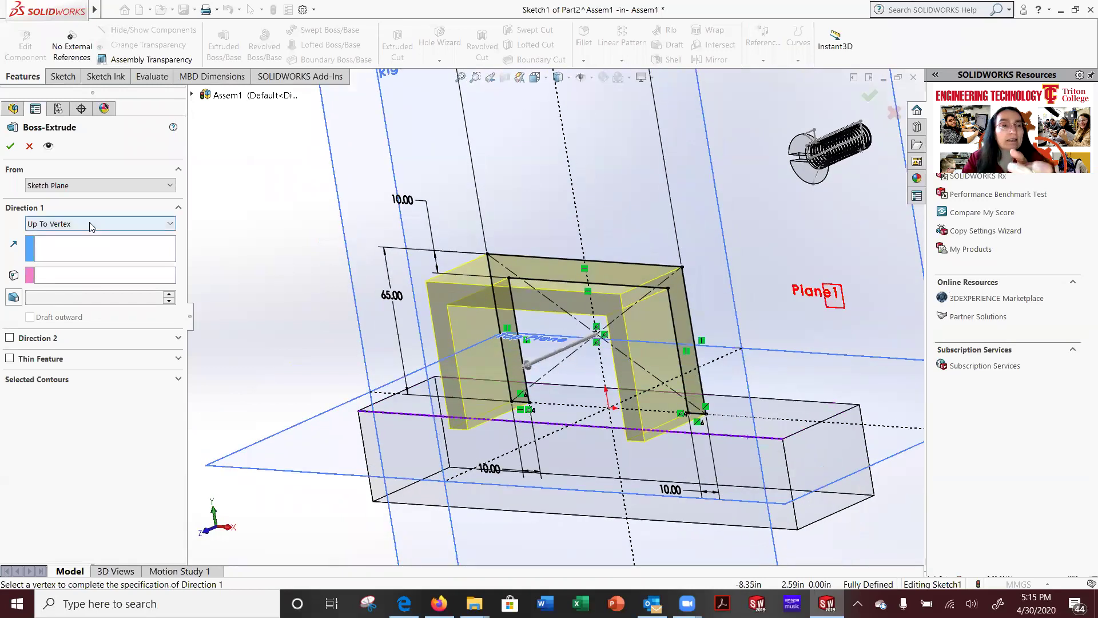
pyautogui.click(90, 226)
pyautogui.click(51, 289)
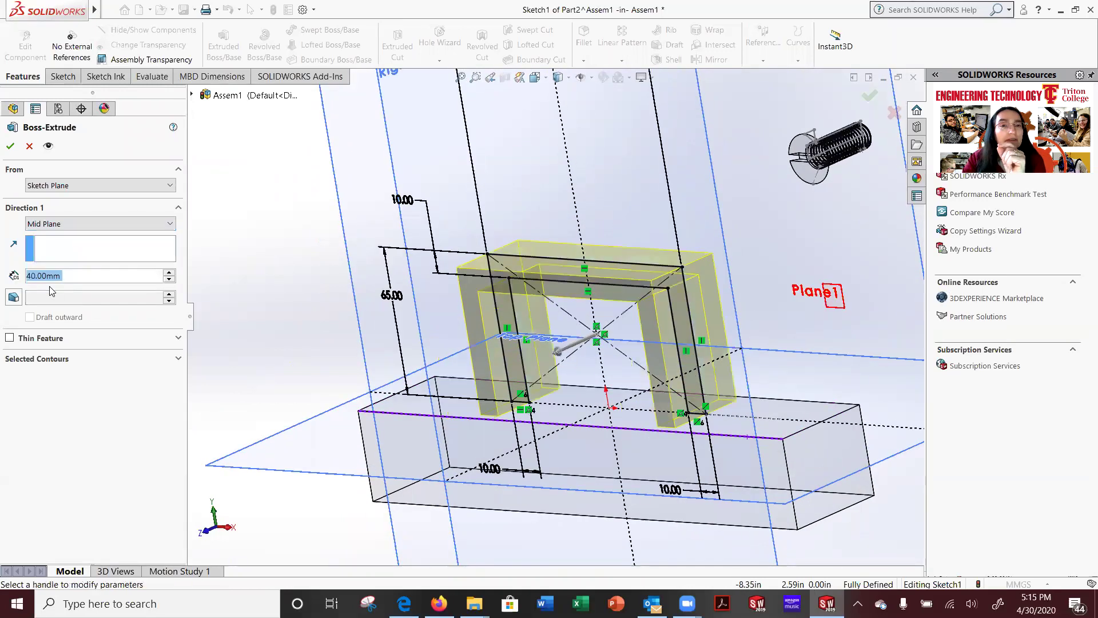
pyautogui.moveTo(670, 470); pyautogui.dragTo(672, 489, button='middle')
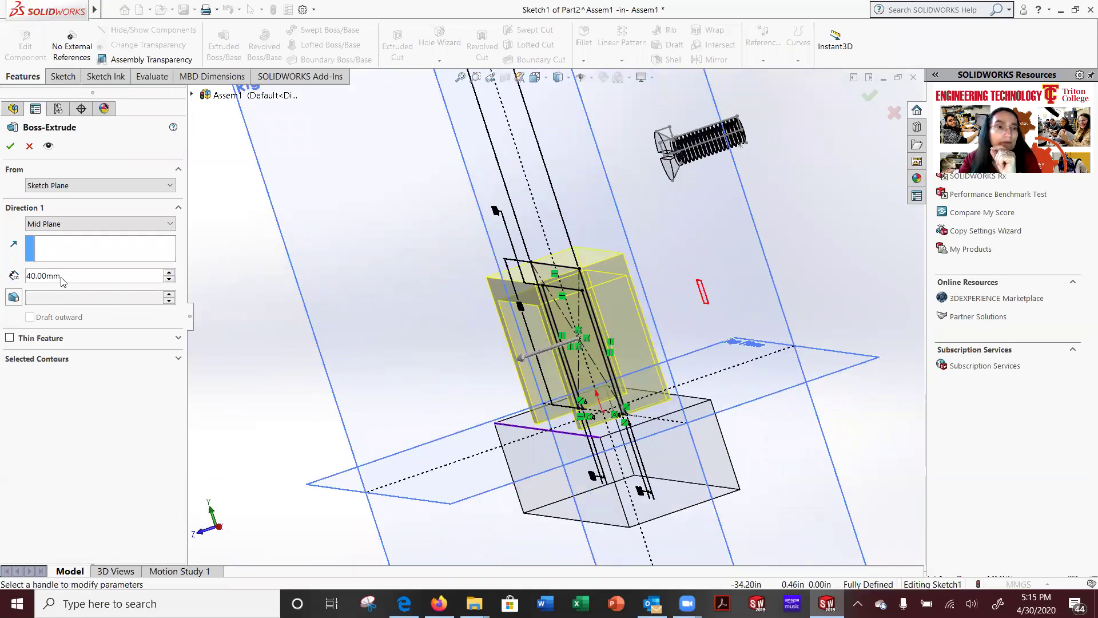
# Settle Direction 1 on Up To Vertex, orbiting to check the preview.
pyautogui.click(547, 433)
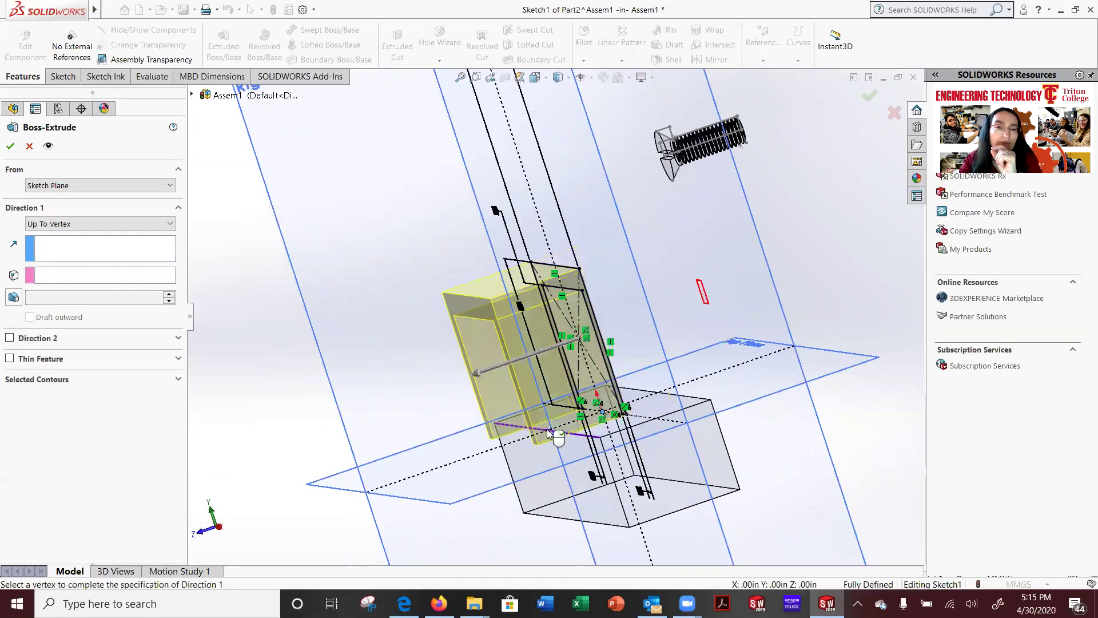
pyautogui.moveTo(634, 468); pyautogui.dragTo(644, 470, button='middle')
pyautogui.click(77, 226)
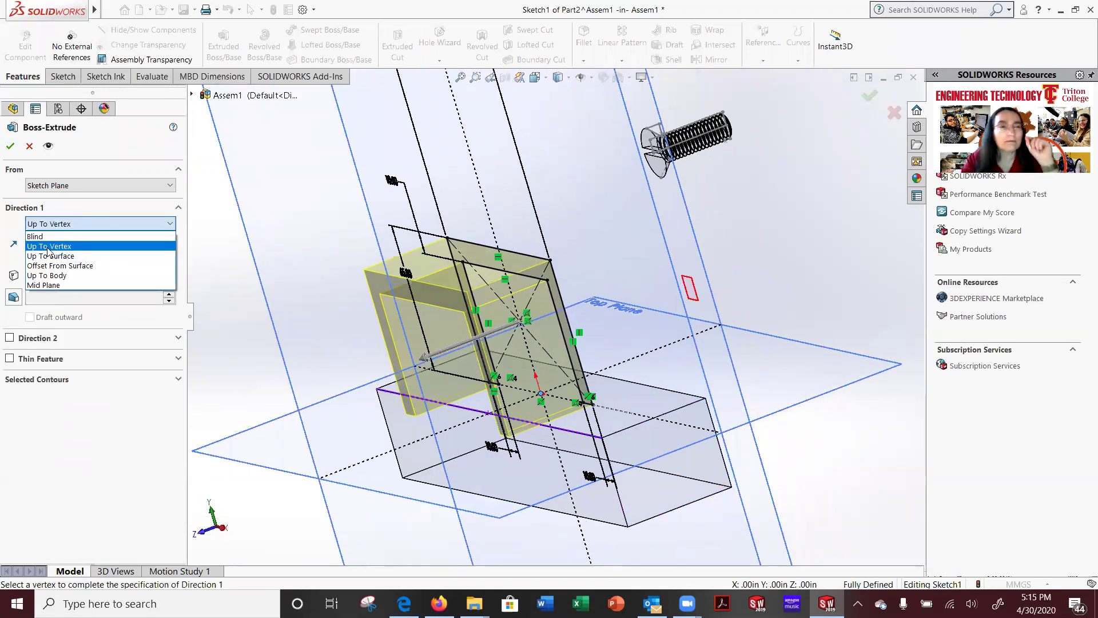
pyautogui.click(52, 285)
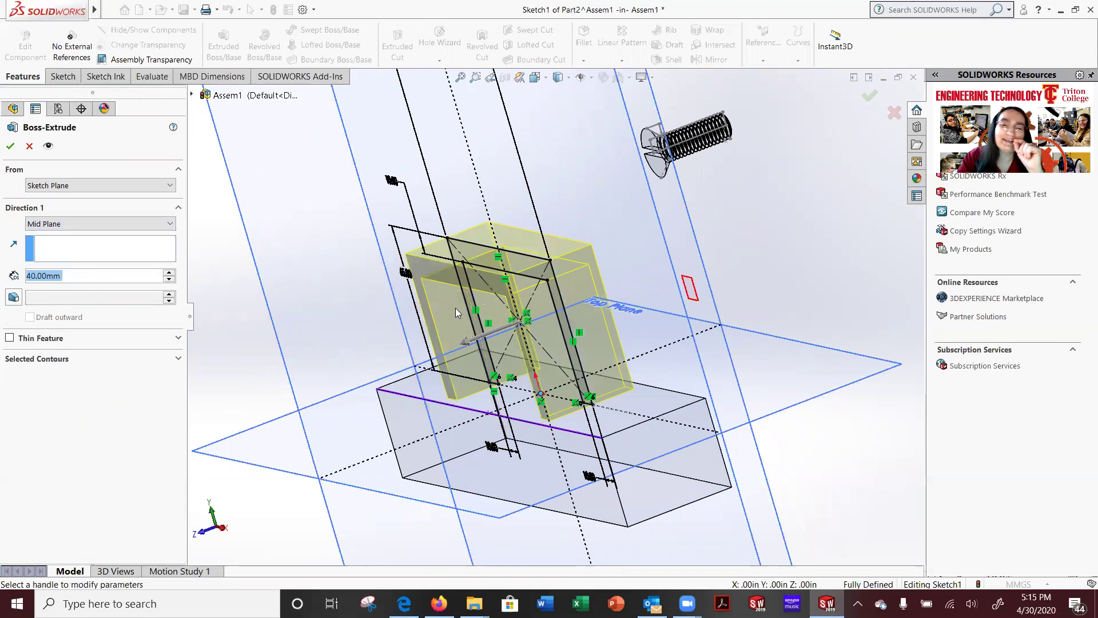
pyautogui.scroll(-3, 483, 419)
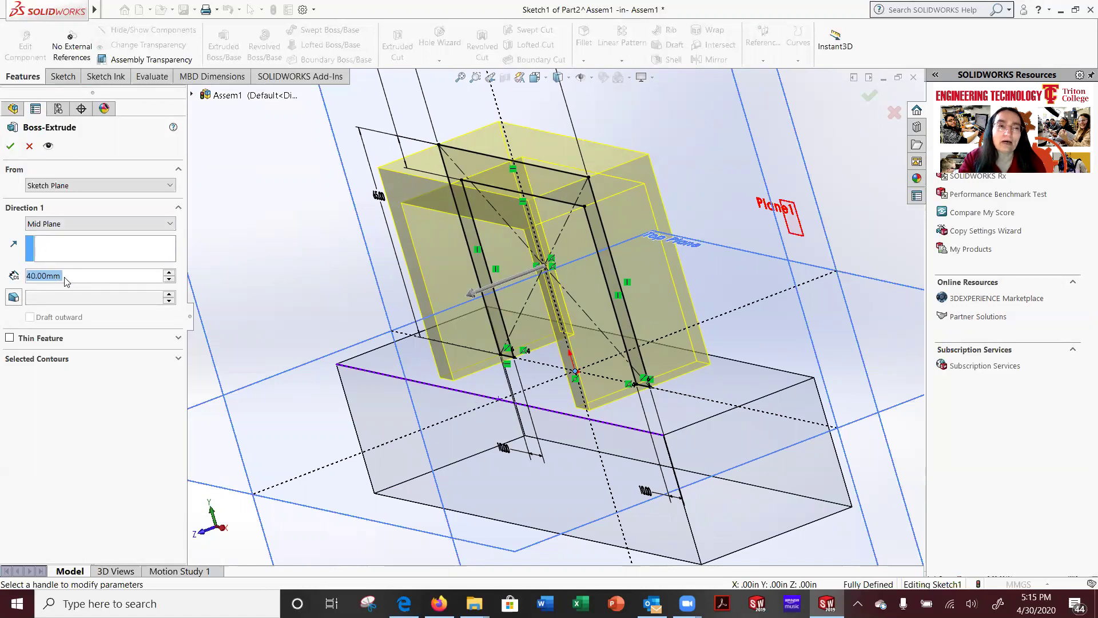
pyautogui.click(171, 226)
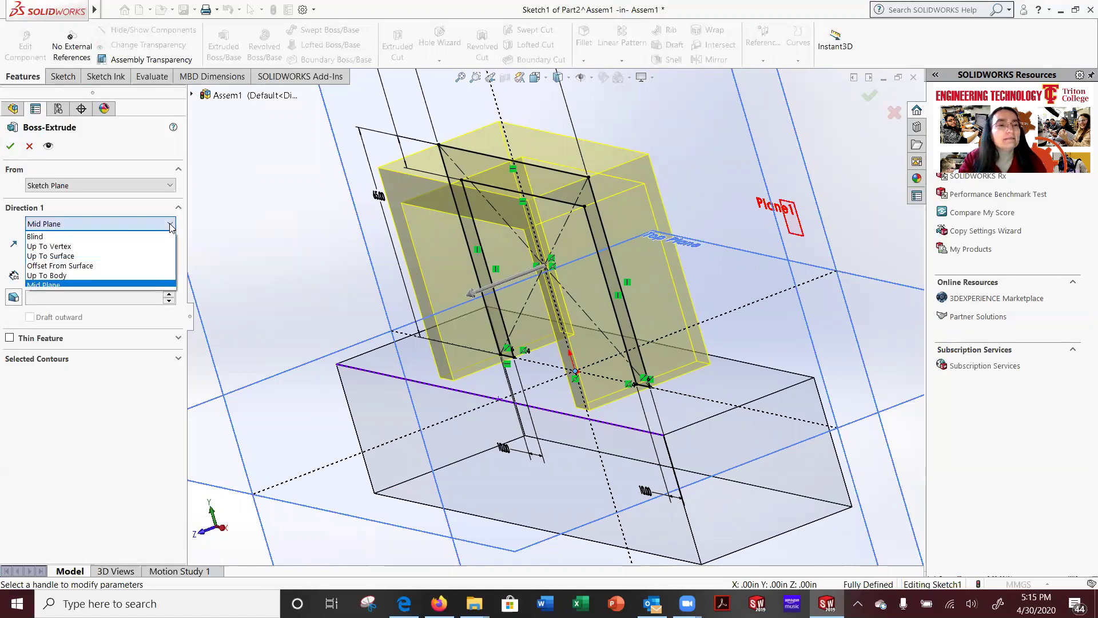
pyautogui.click(72, 250)
pyautogui.moveTo(449, 395); pyautogui.dragTo(470, 402, button='middle')
# Extrude the bracket sketch both directions up to the base block's two edges, then exit Edit Component.
pyautogui.click(468, 400)
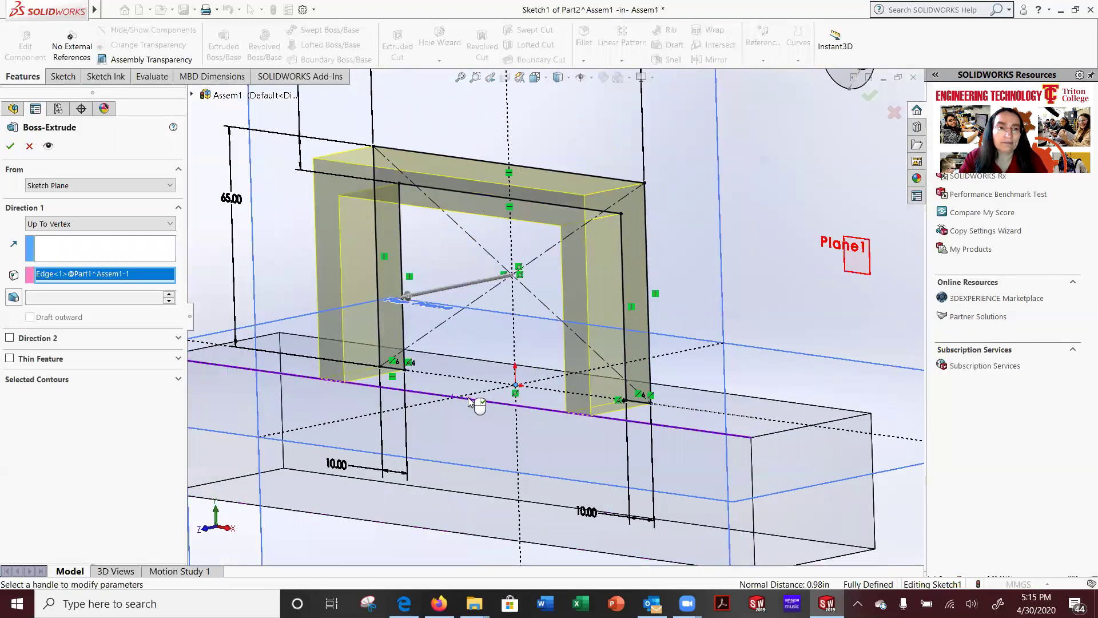
pyautogui.moveTo(569, 461); pyautogui.dragTo(458, 452, button='middle')
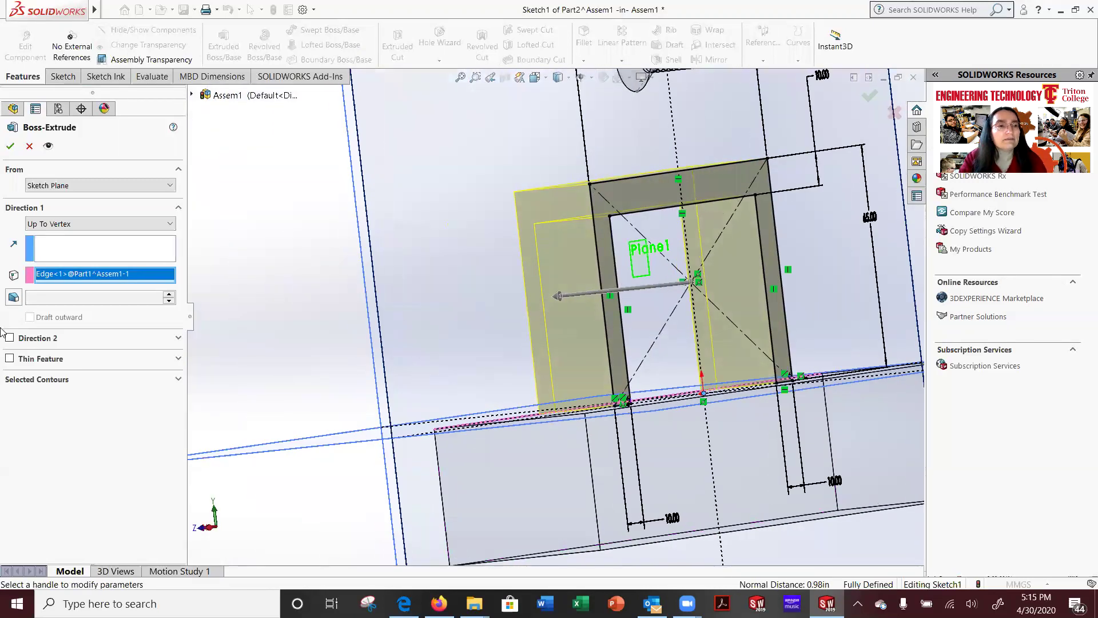
pyautogui.click(10, 338)
pyautogui.moveTo(492, 394); pyautogui.dragTo(645, 434, button='middle')
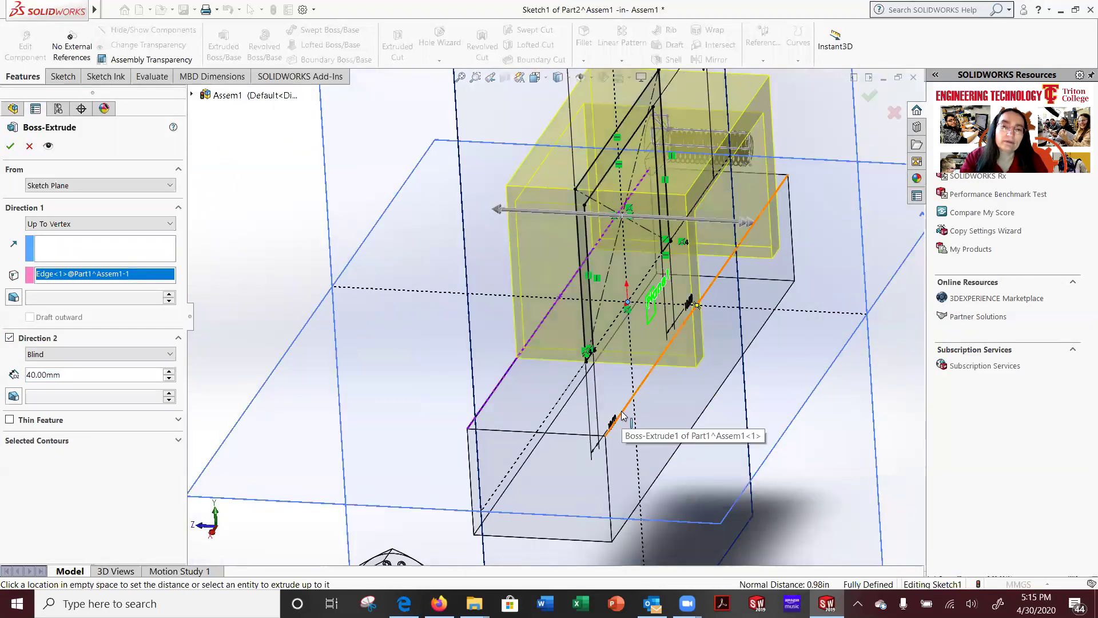
pyautogui.click(623, 416)
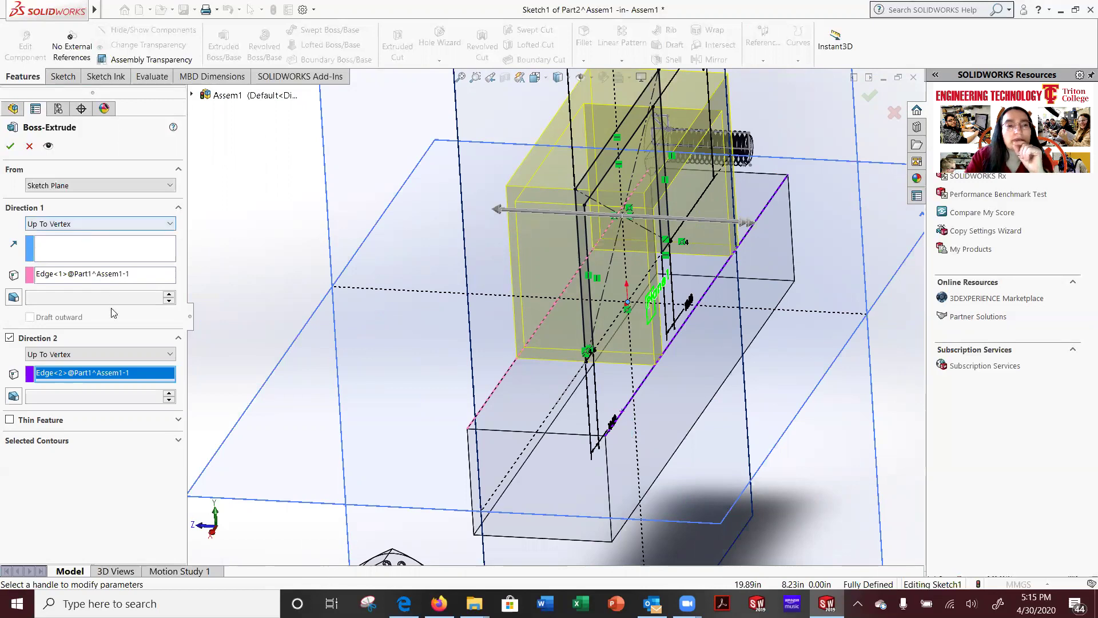
pyautogui.click(10, 147)
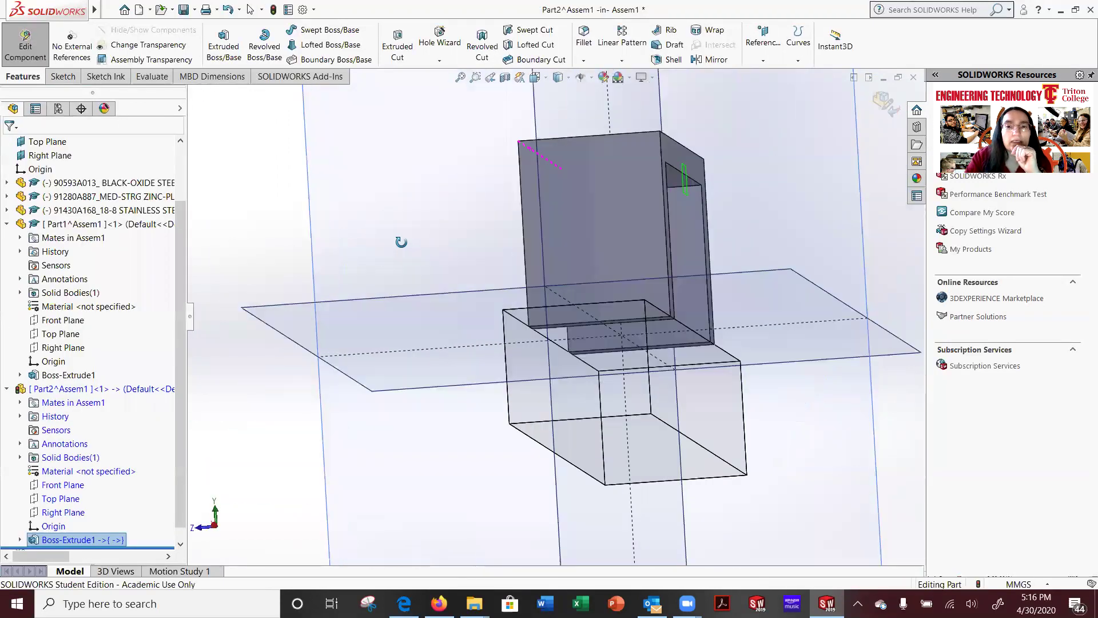
pyautogui.moveTo(401, 242); pyautogui.dragTo(517, 285, button='middle')
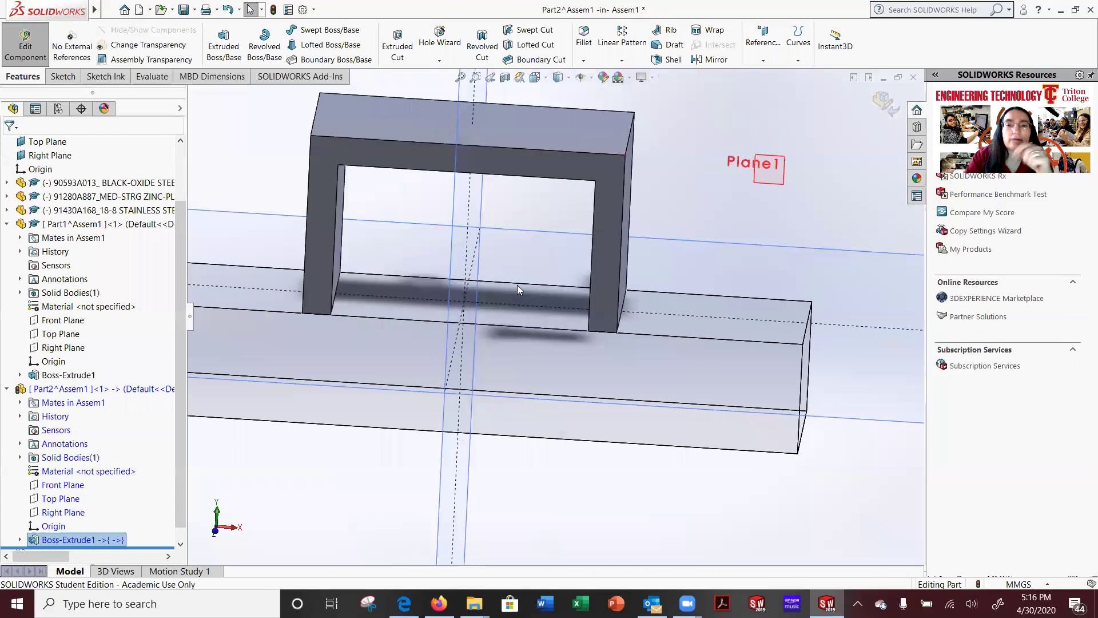
pyautogui.click(880, 102)
# Expand both parts' Boss-Extrude1 sketches, rebuild Assem1, and bring up Save Modified Documents.
pyautogui.scroll(5, 727, 318)
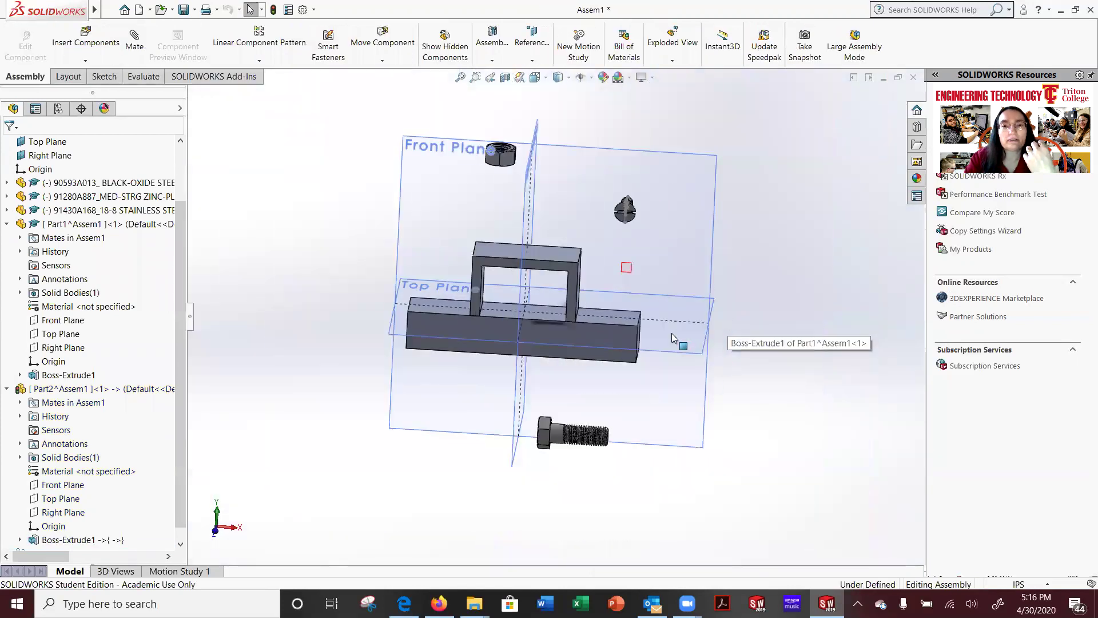
pyautogui.moveTo(672, 337); pyautogui.dragTo(652, 383, button='middle')
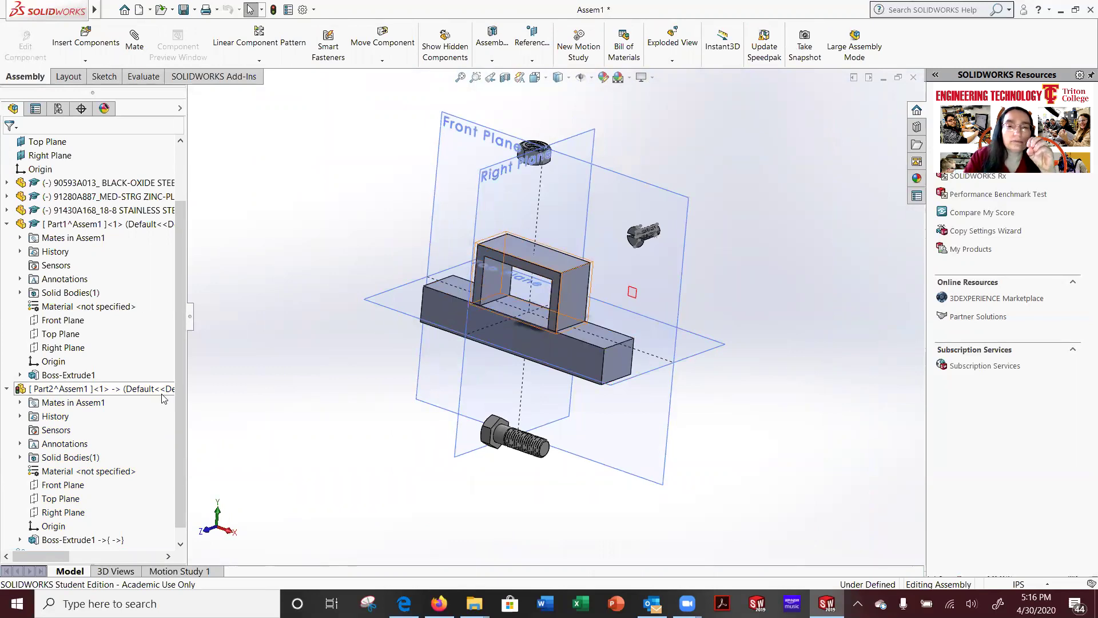
pyautogui.click(19, 375)
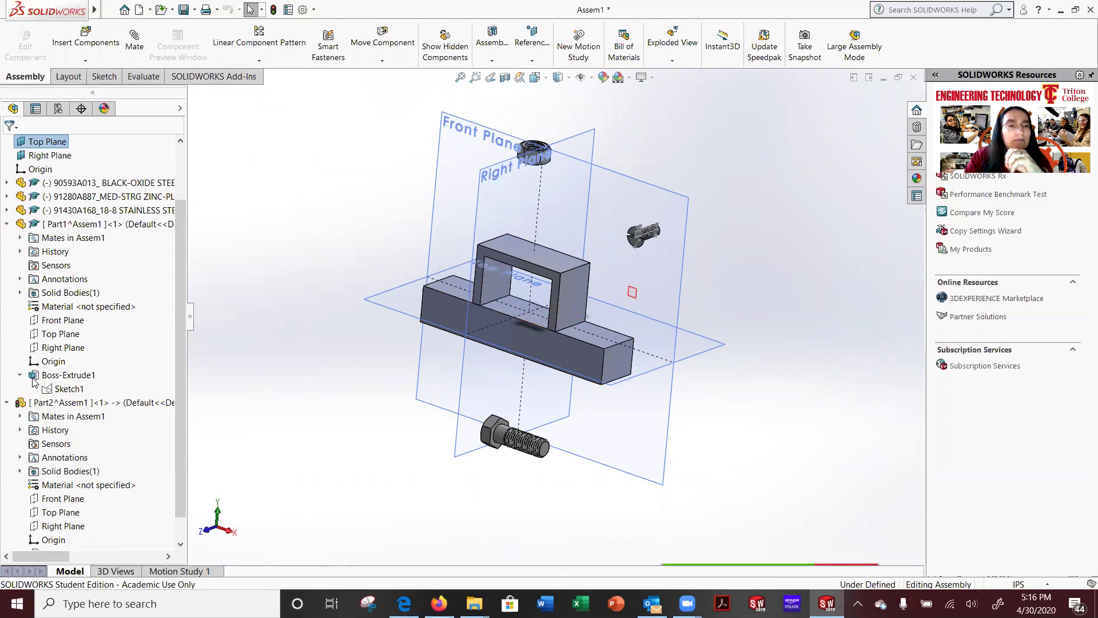
pyautogui.click(73, 227)
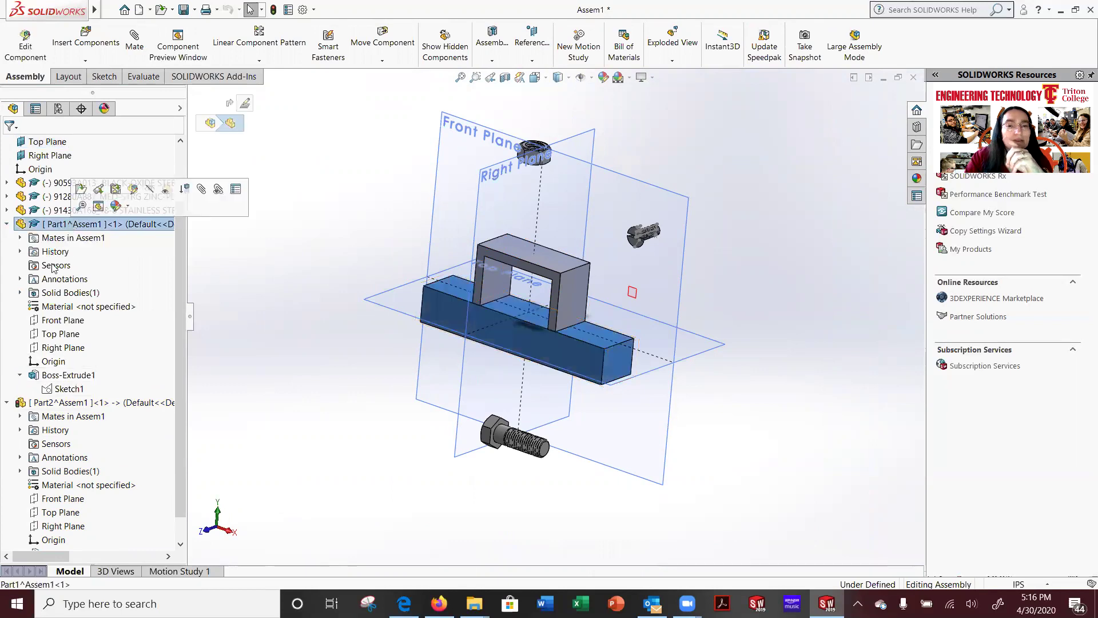
pyautogui.scroll(-1, 32, 433)
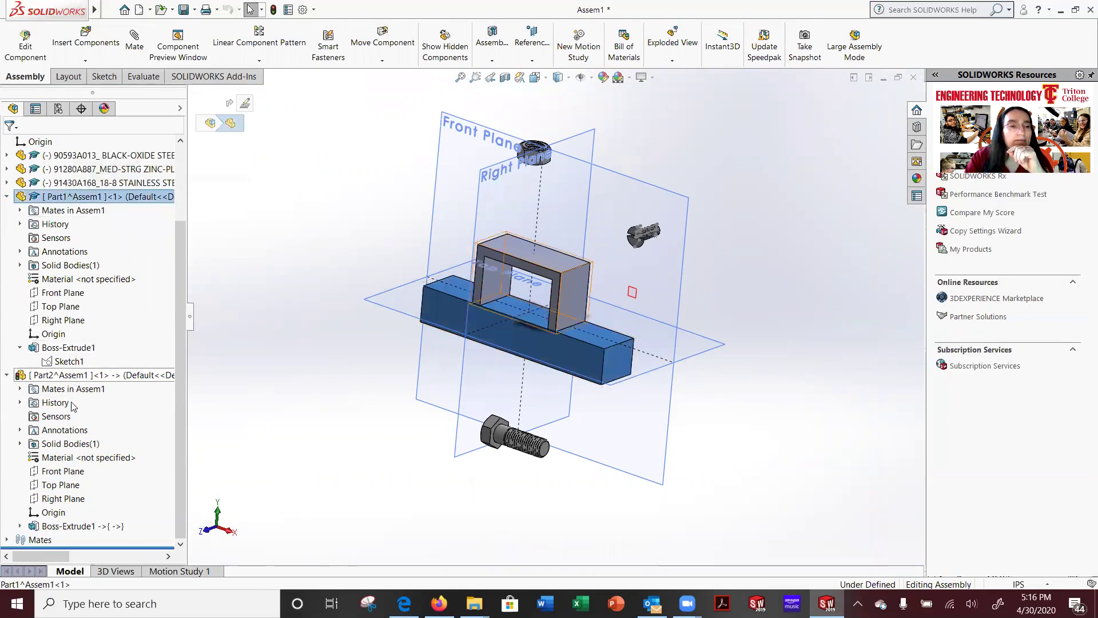
pyautogui.click(19, 526)
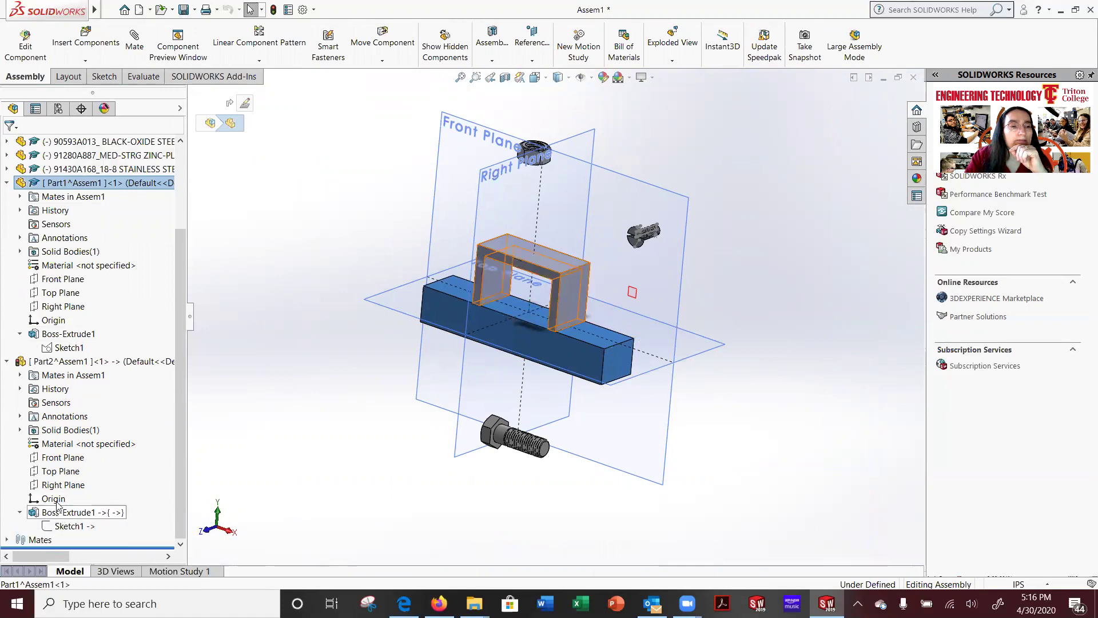
pyautogui.click(58, 512)
pyautogui.click(514, 433)
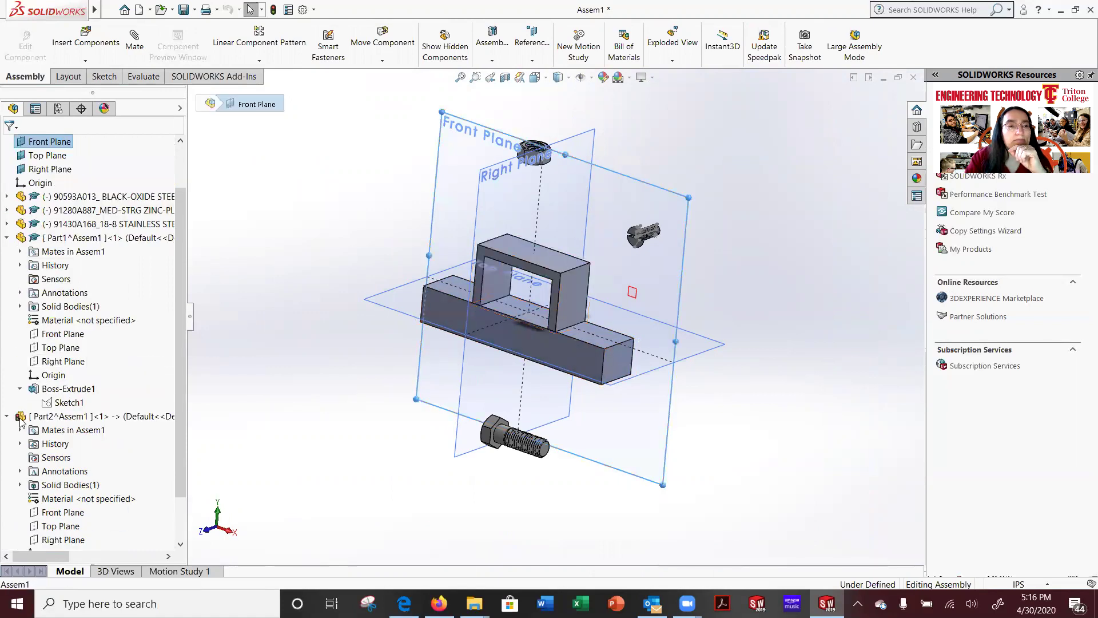
pyautogui.click(272, 9)
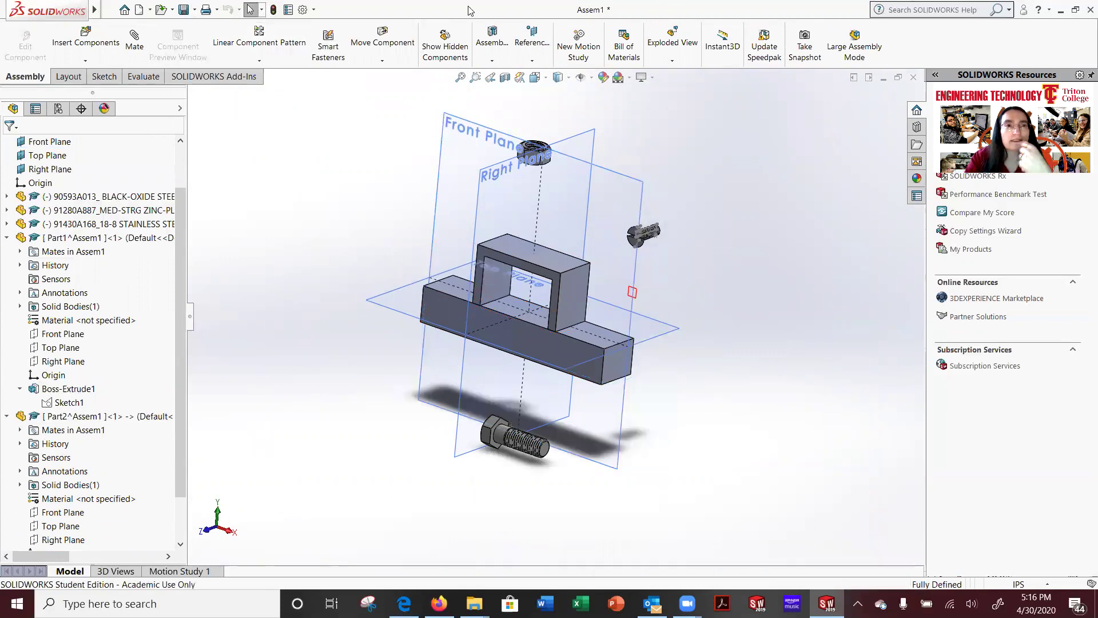
pyautogui.click(183, 10)
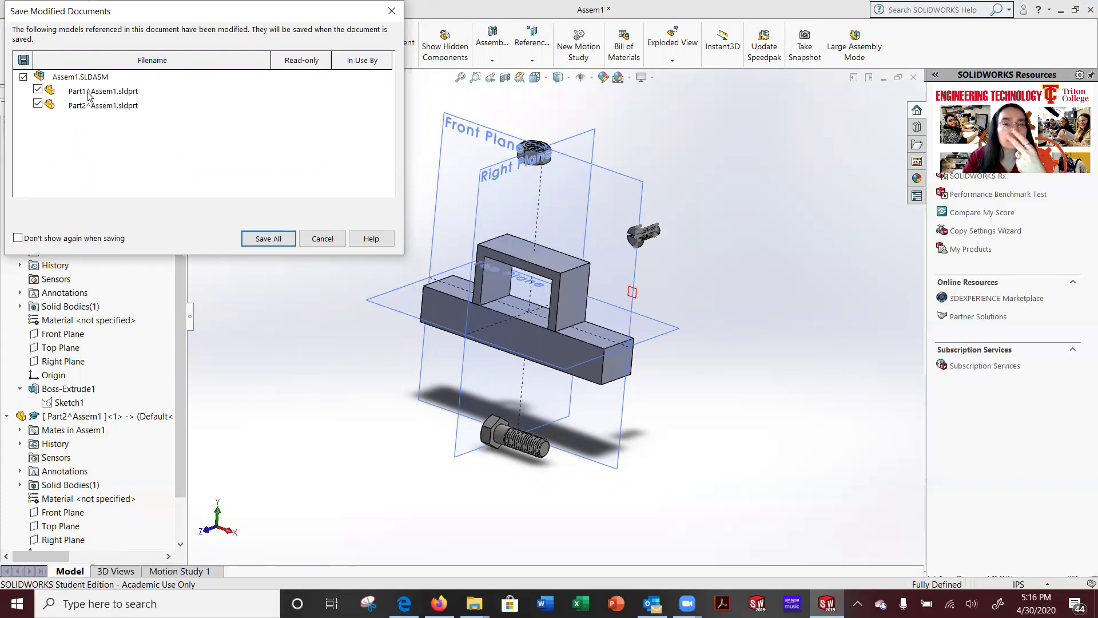
# Save all modified documents and create a new folder 'Assembly Version 2' in ENT280.
pyautogui.click(267, 240)
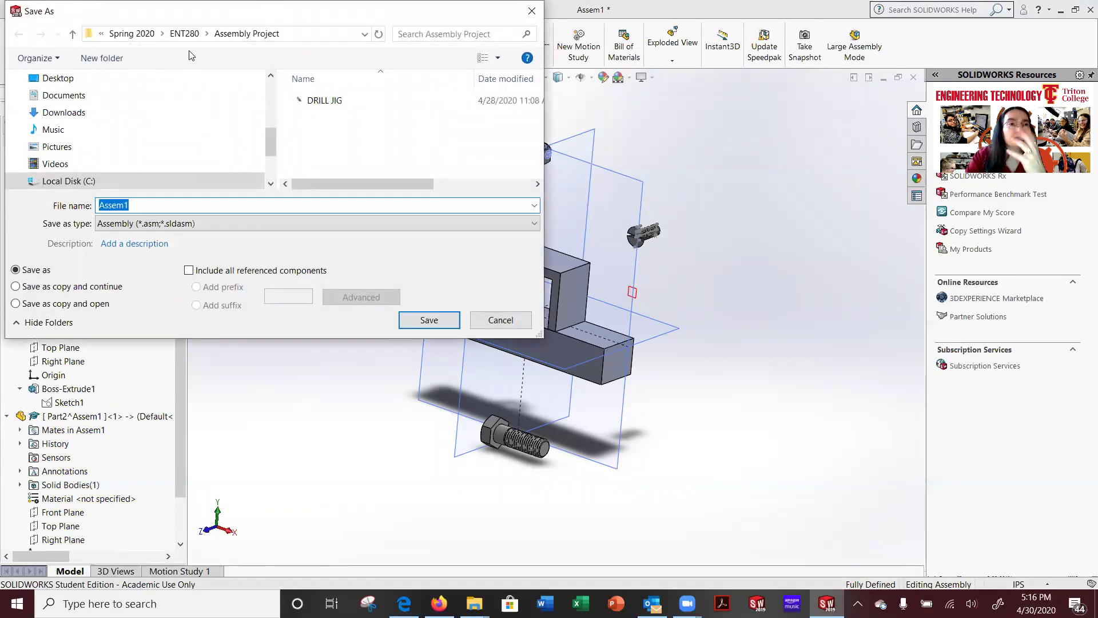
pyautogui.click(185, 33)
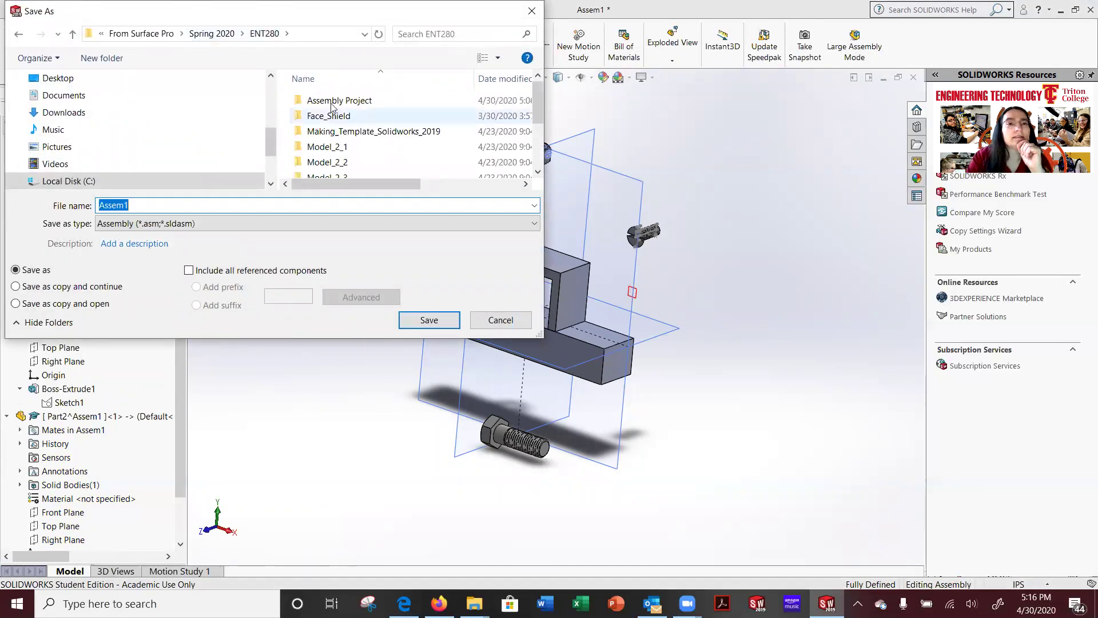
pyautogui.click(103, 58)
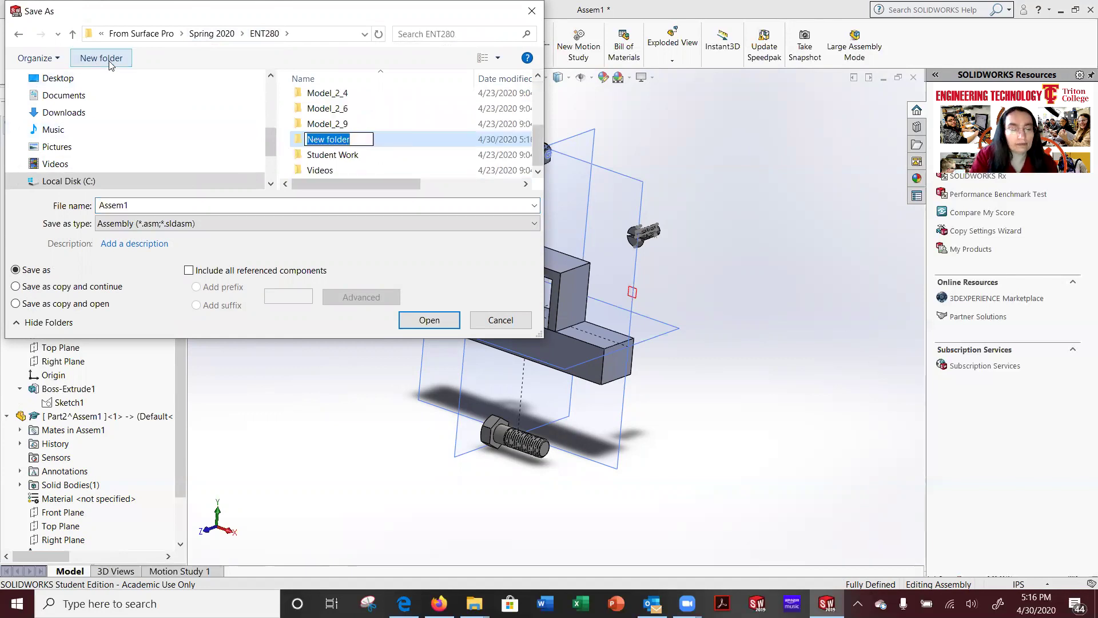
pyautogui.write('Assembly ')
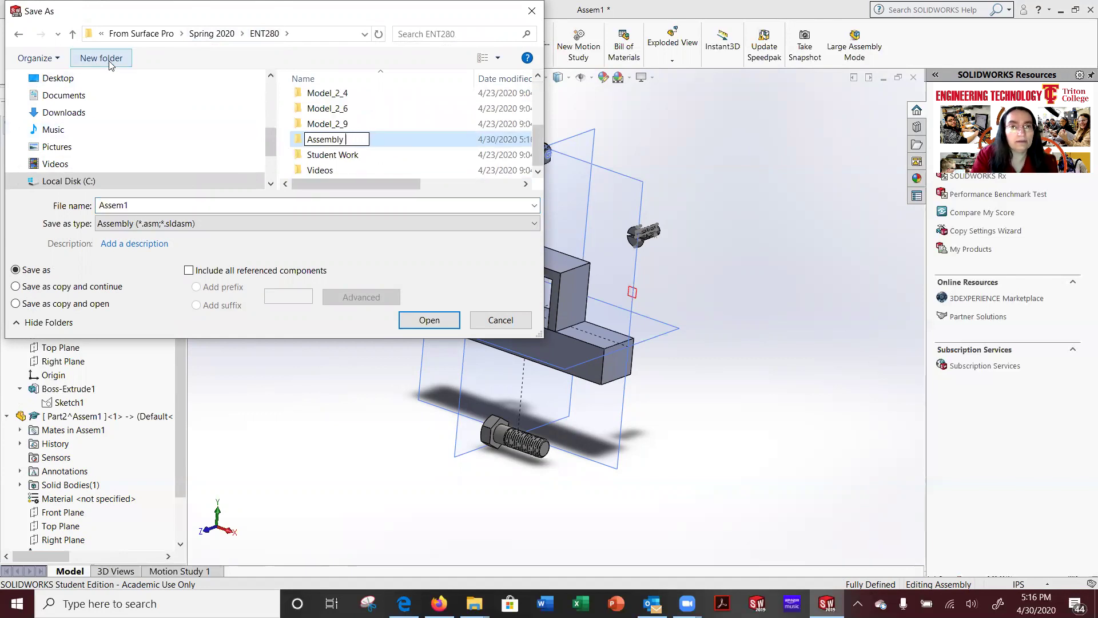
pyautogui.write('Version 2')
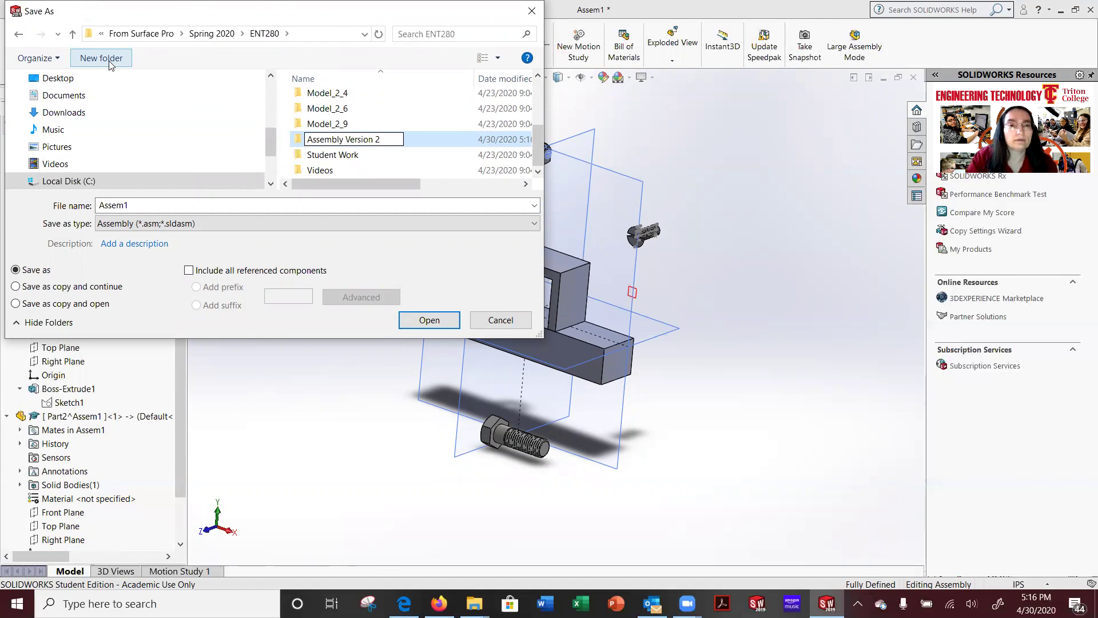
pyautogui.press('Return')
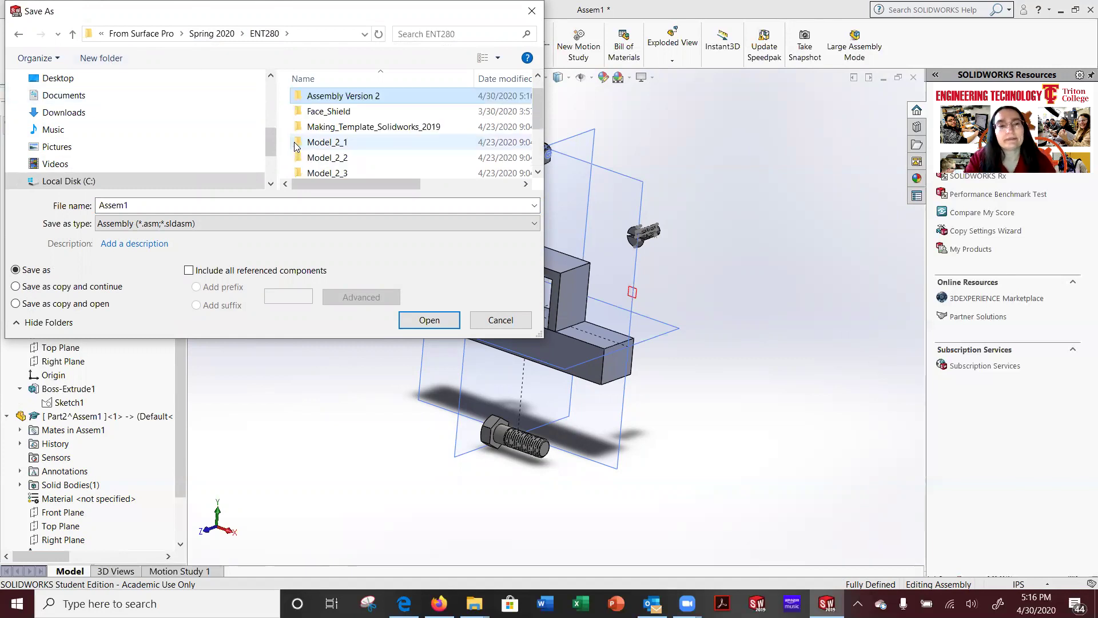
# Save the assembly as Jig_n_Fixture2 inside the Assembly Version 2 folder.
pyautogui.doubleClick(134, 205)
pyautogui.doubleClick(307, 96)
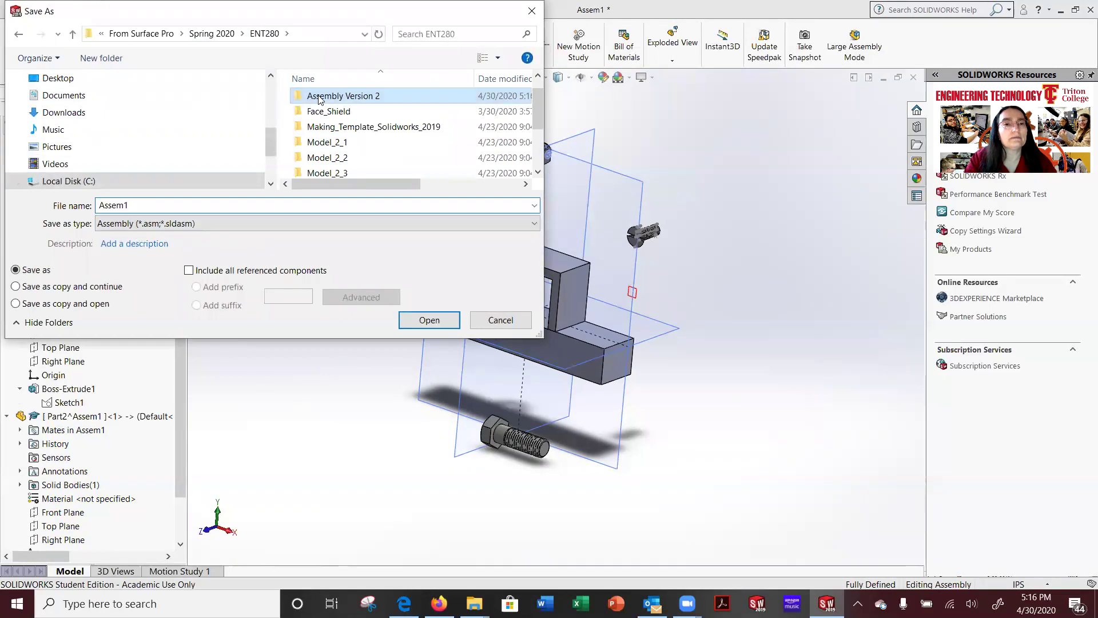
pyautogui.write('Jig_n_Fixture2')
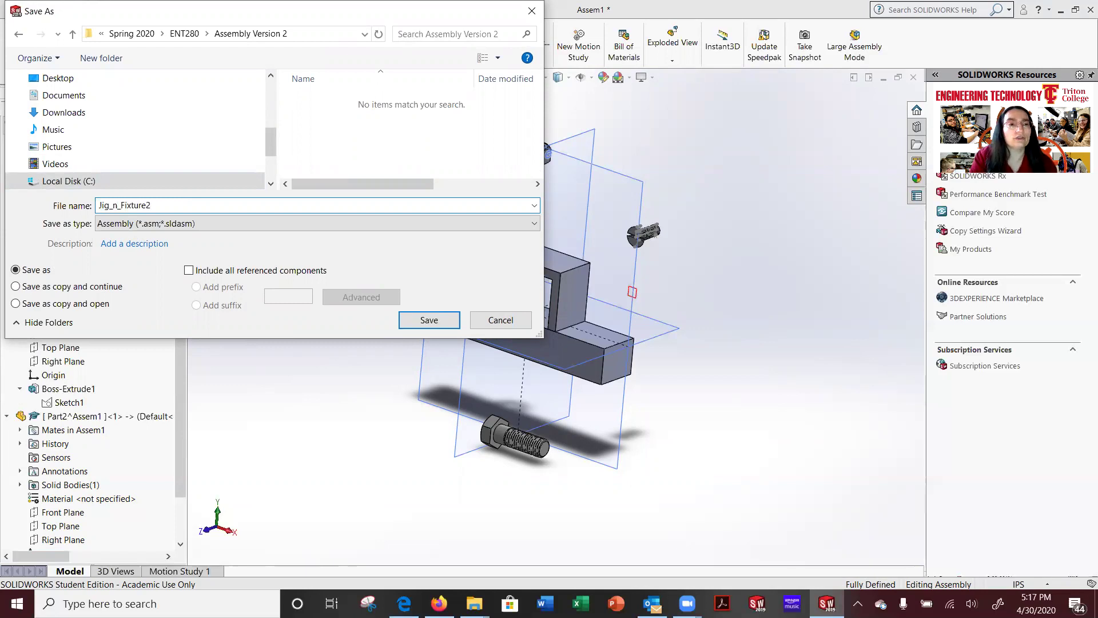
pyautogui.press('Return')
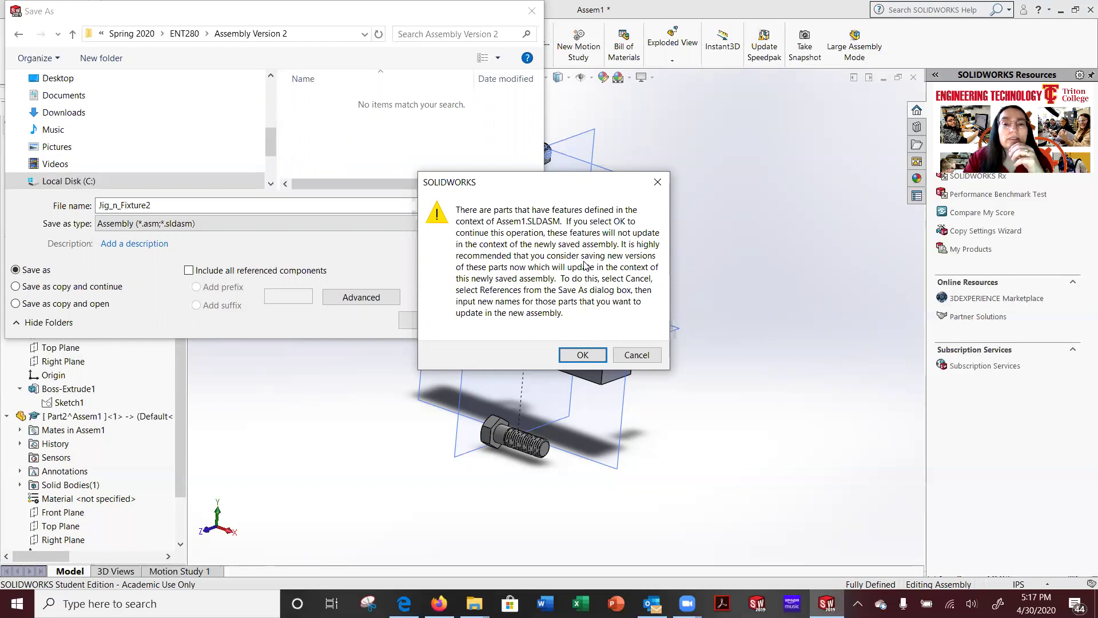
# Accept the in-context warning and save Part1 and Part2 externally in Assembly Version 2.
pyautogui.click(582, 355)
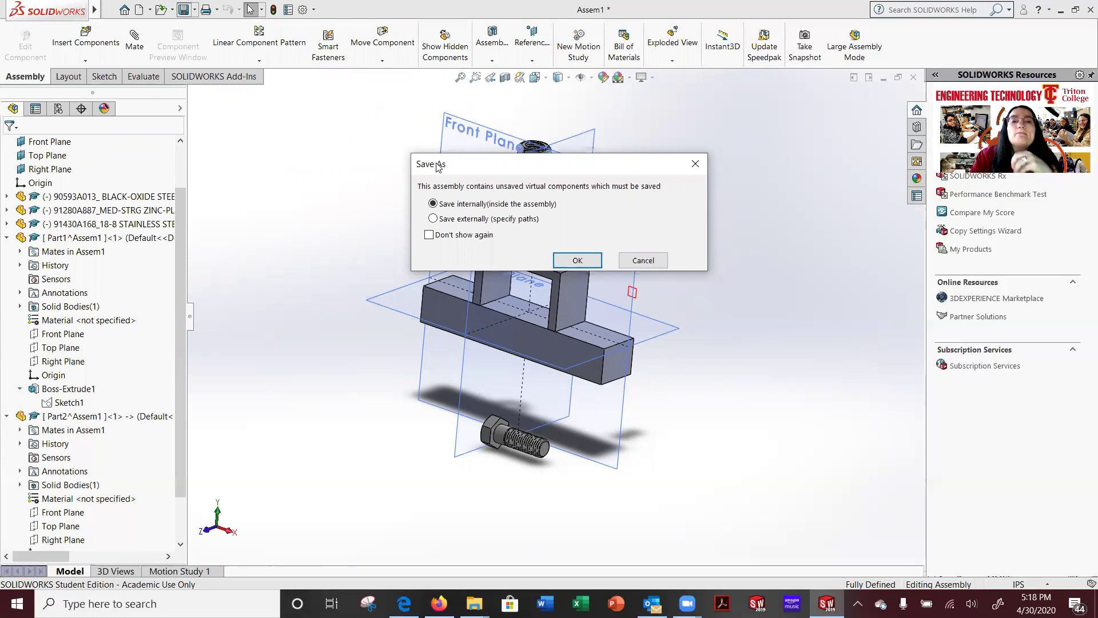
pyautogui.click(433, 219)
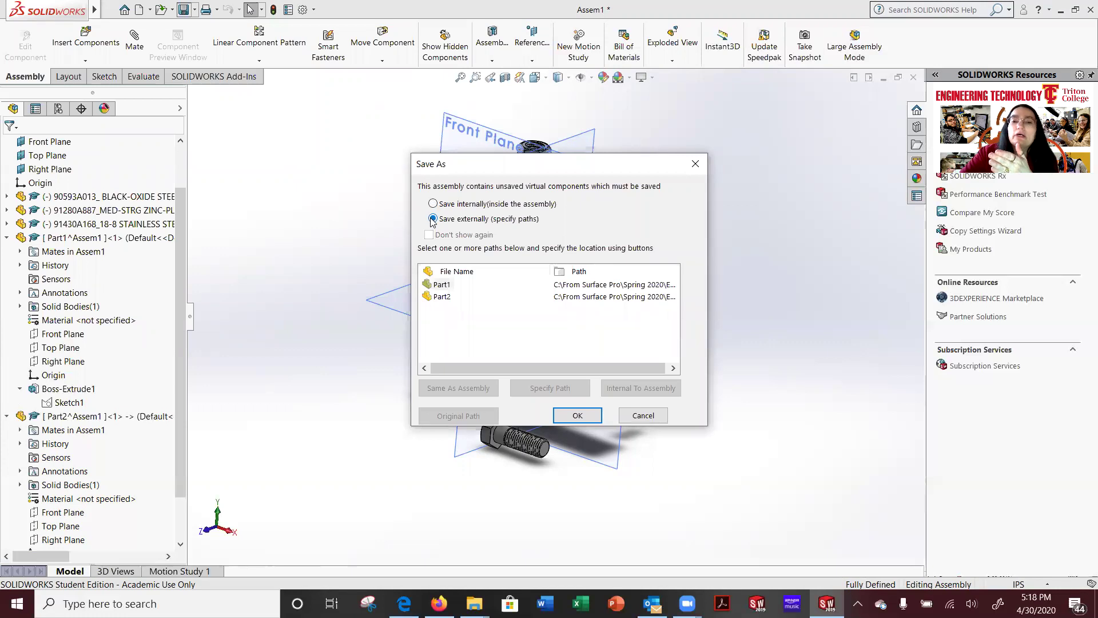
pyautogui.doubleClick(445, 285)
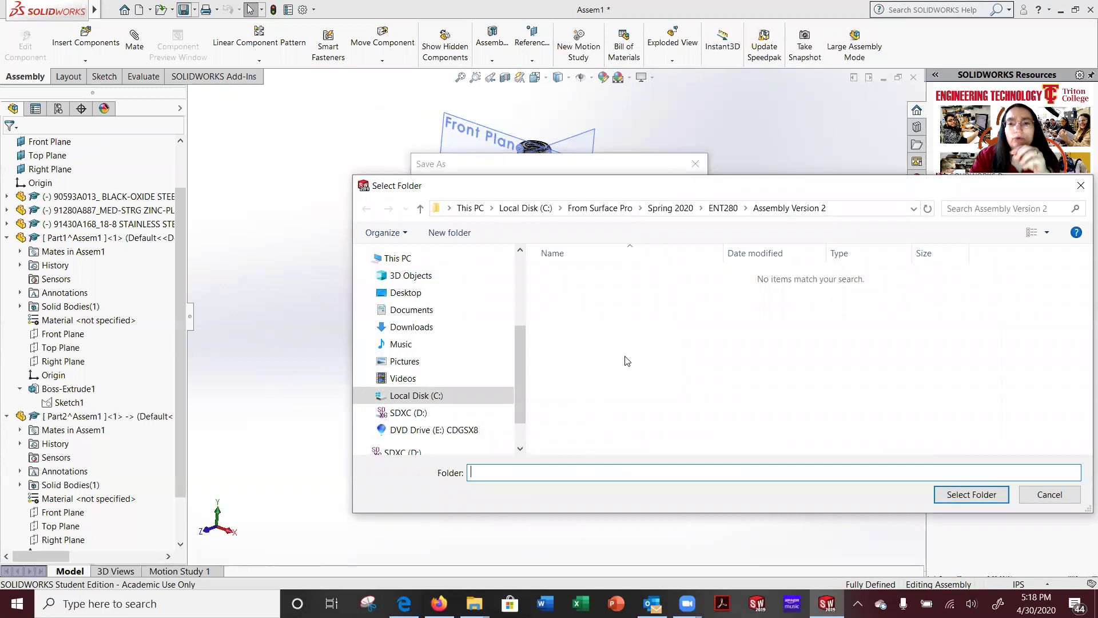
pyautogui.click(974, 495)
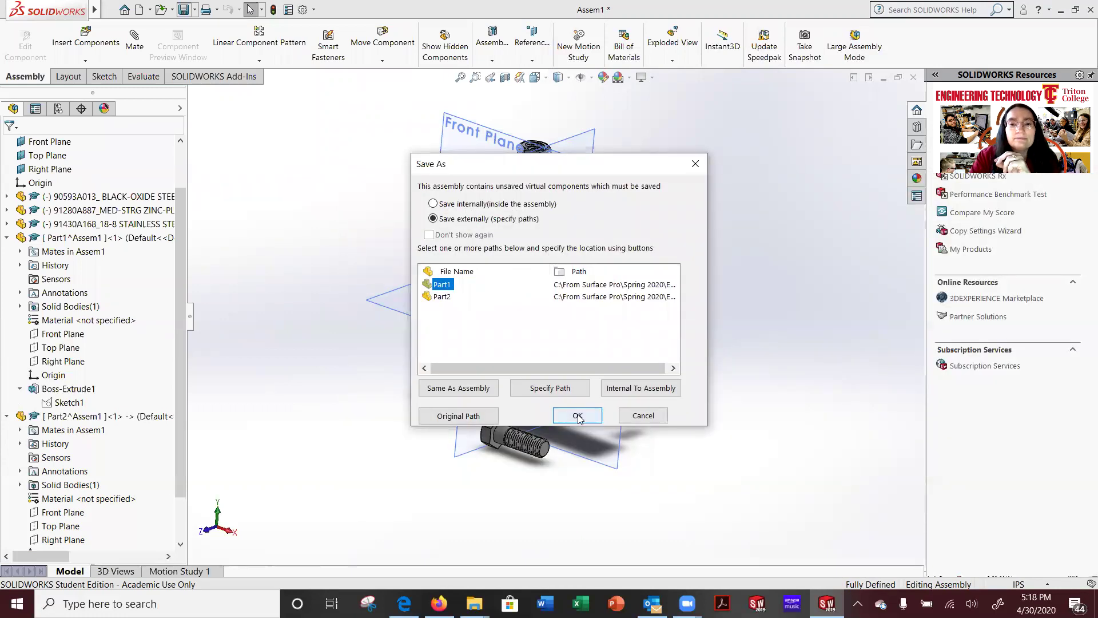
# Rename virtual part Part1 to BASE.
pyautogui.click(444, 285)
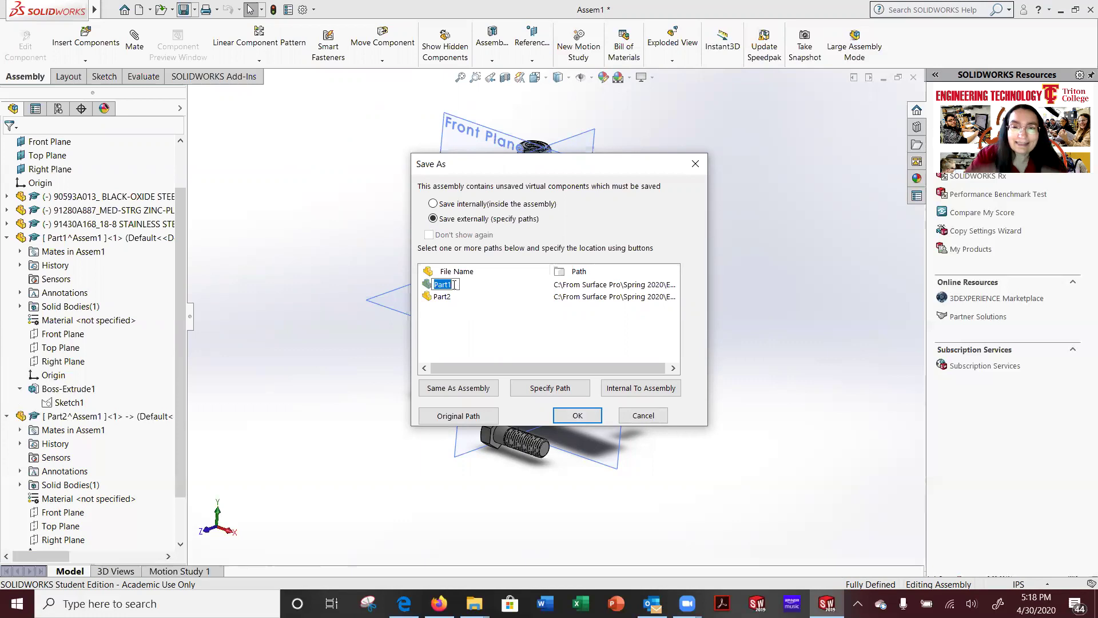
pyautogui.write('B')
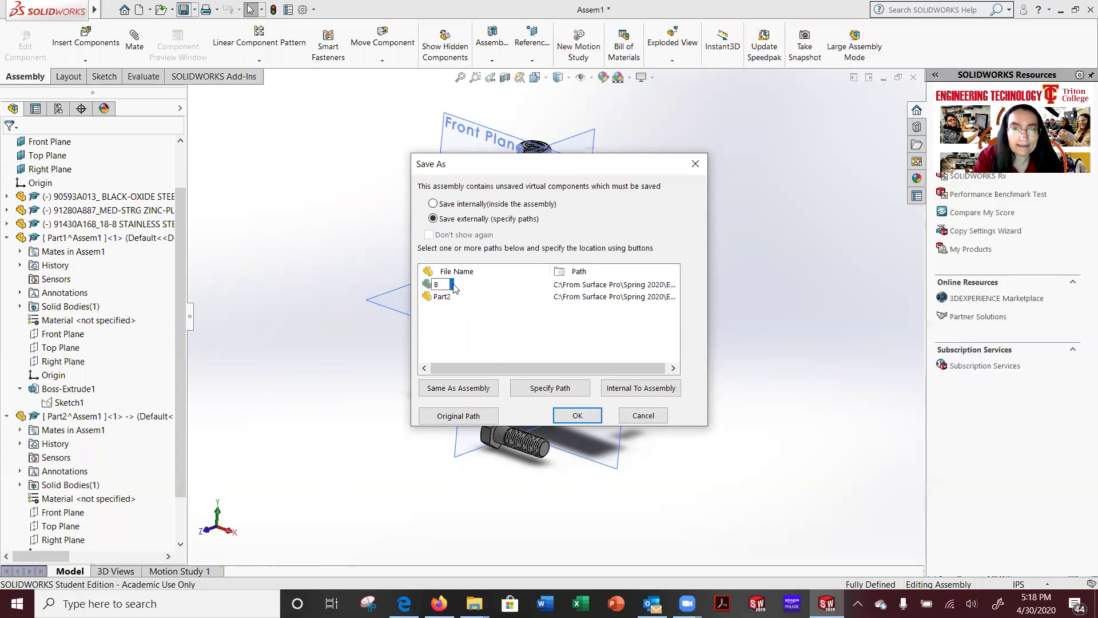
pyautogui.write('ase')
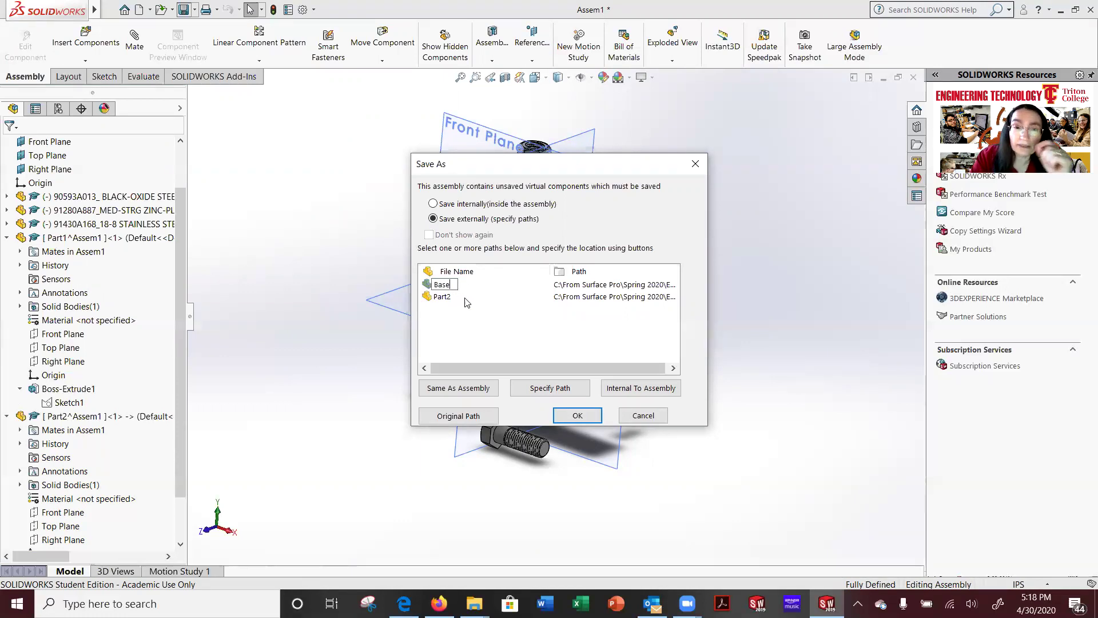
pyautogui.press('BackSpace')
pyautogui.press('BackSpace')
pyautogui.press('BackSpace')
pyautogui.press('BackSpace')
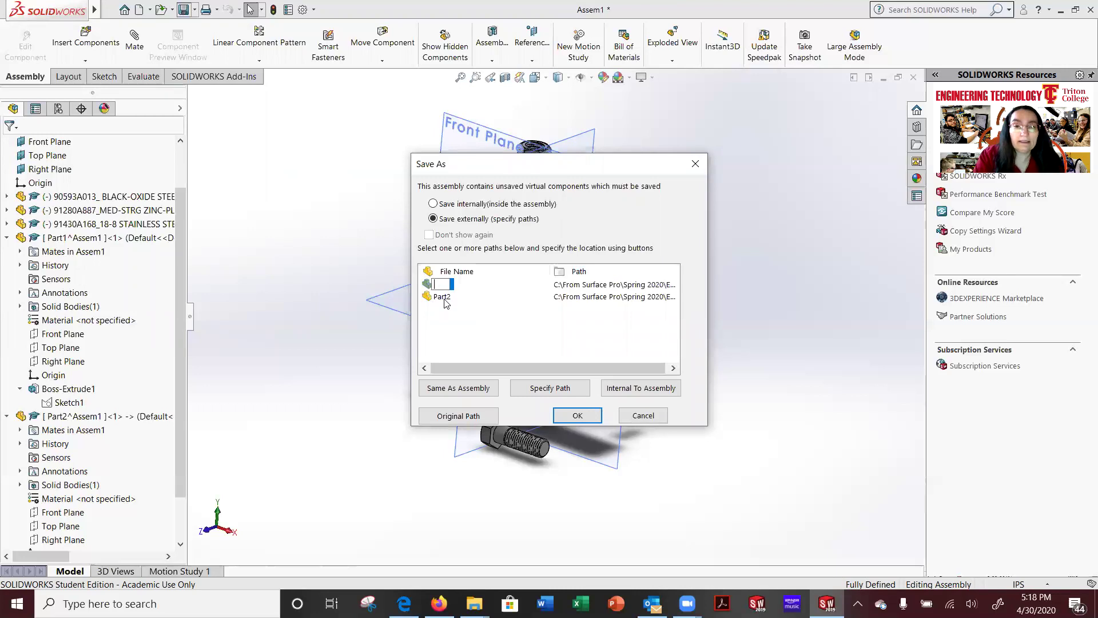
pyautogui.write('BASE')
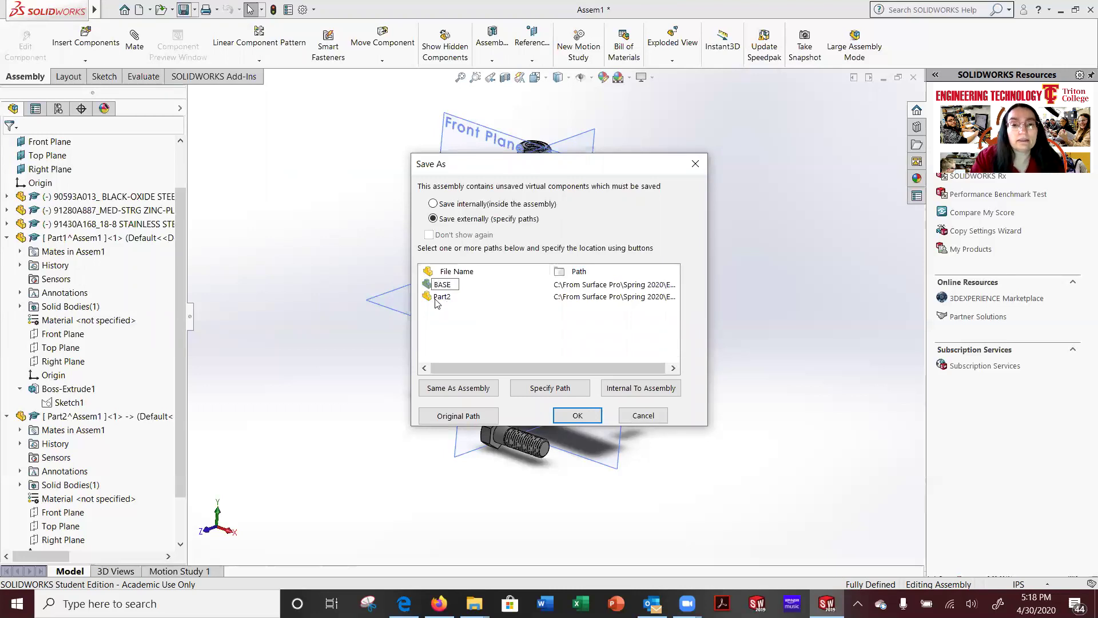
pyautogui.doubleClick(448, 297)
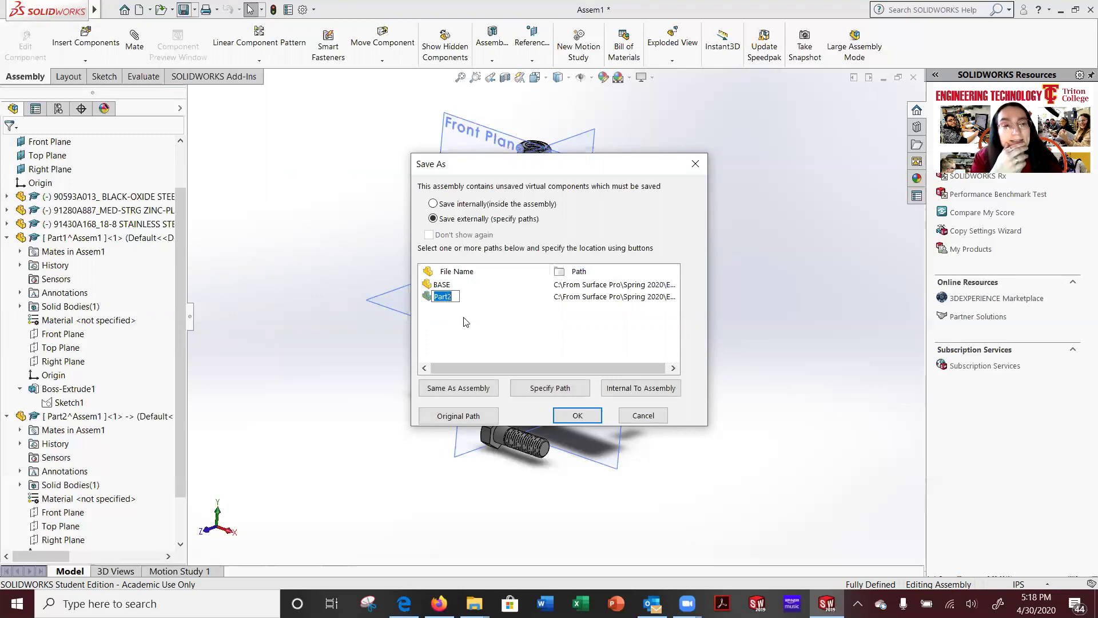
# Rename Part2 to CENTER BRACKET and confirm the external save.
pyautogui.write('CENTER')
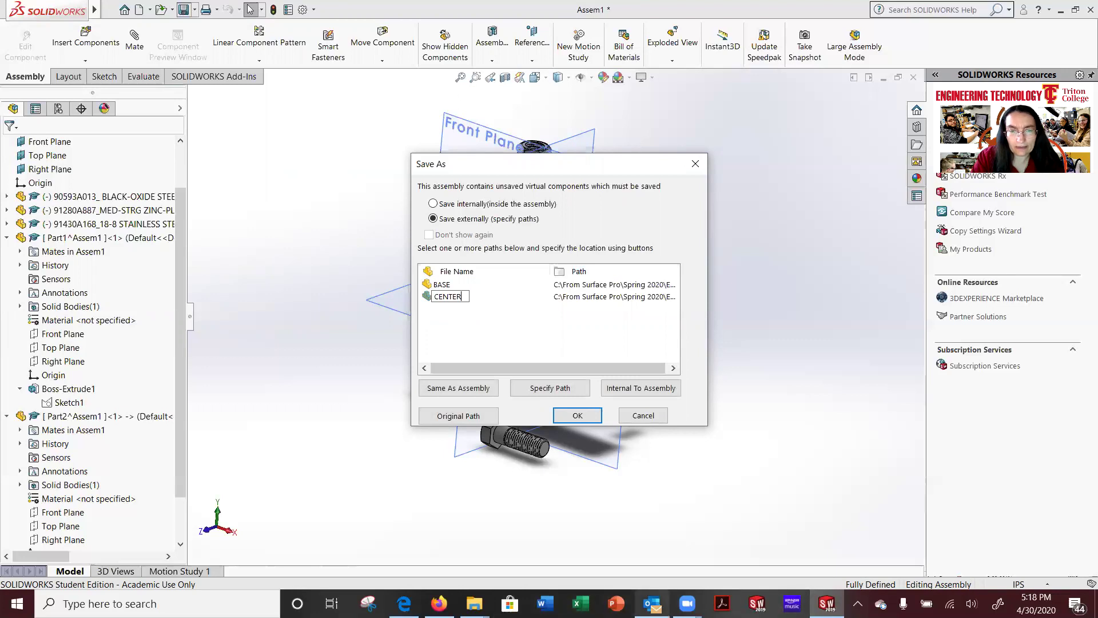
pyautogui.click(474, 604)
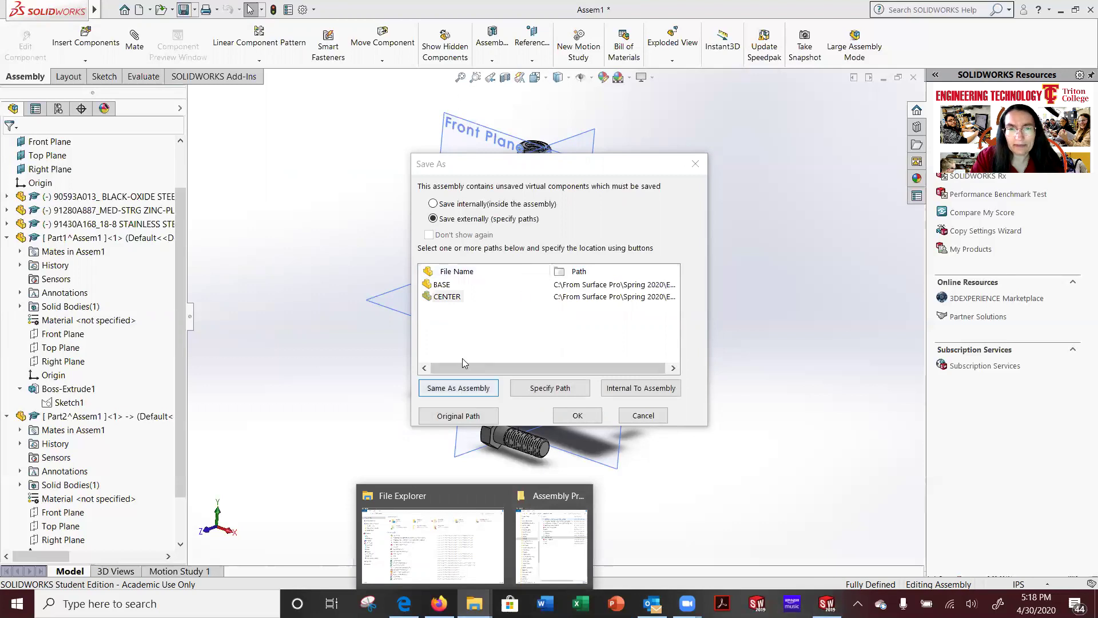
pyautogui.click(452, 296)
pyautogui.click(455, 296)
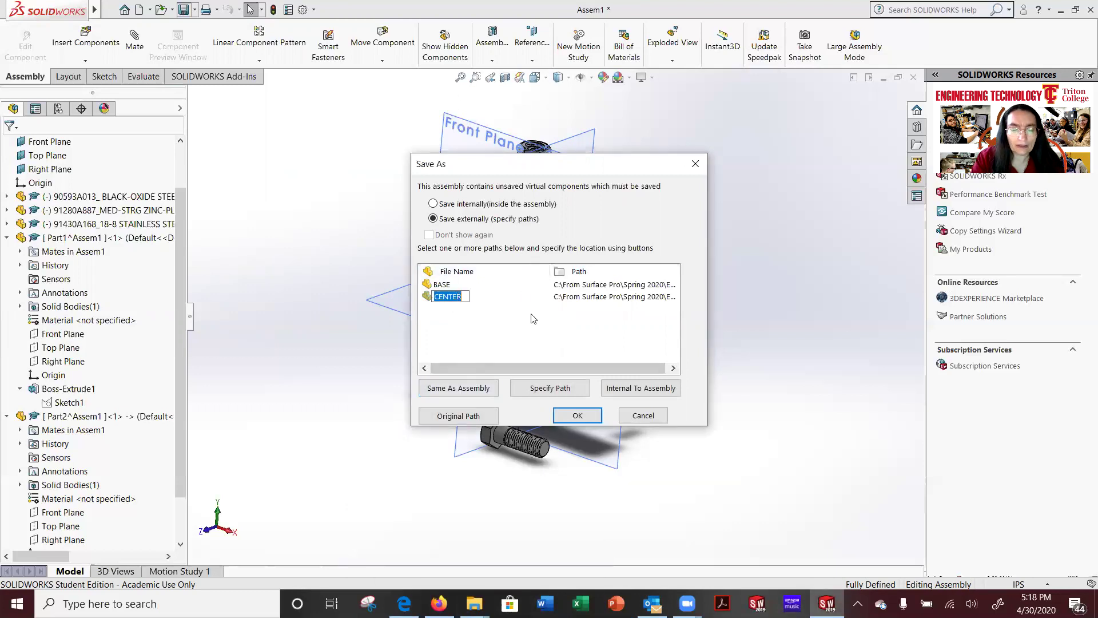
pyautogui.press('End')
pyautogui.write('BRACKET')
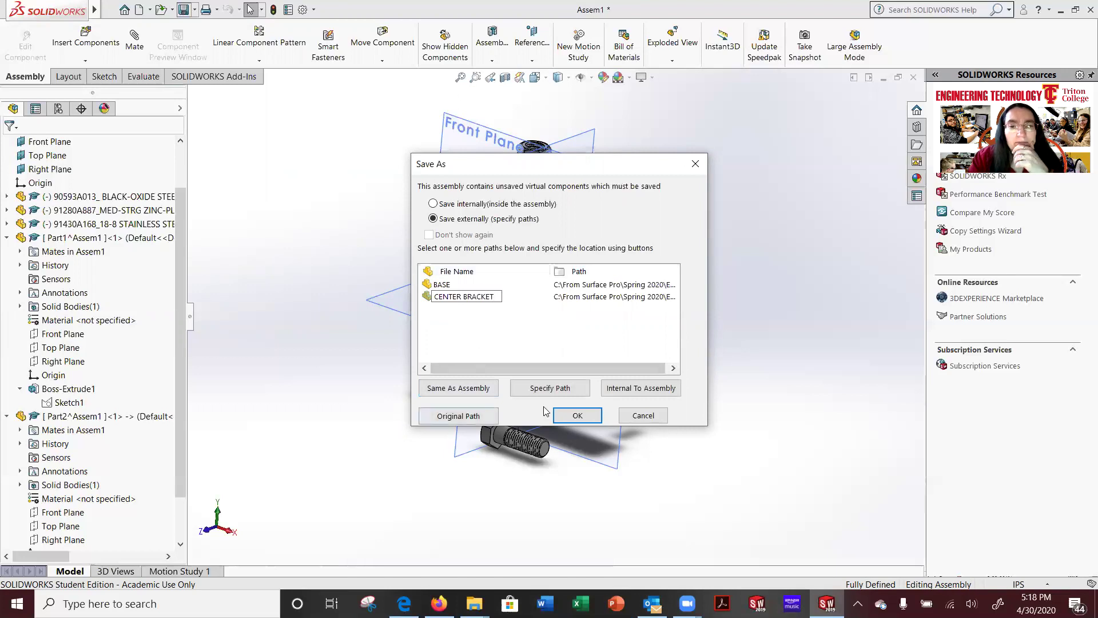
pyautogui.click(586, 414)
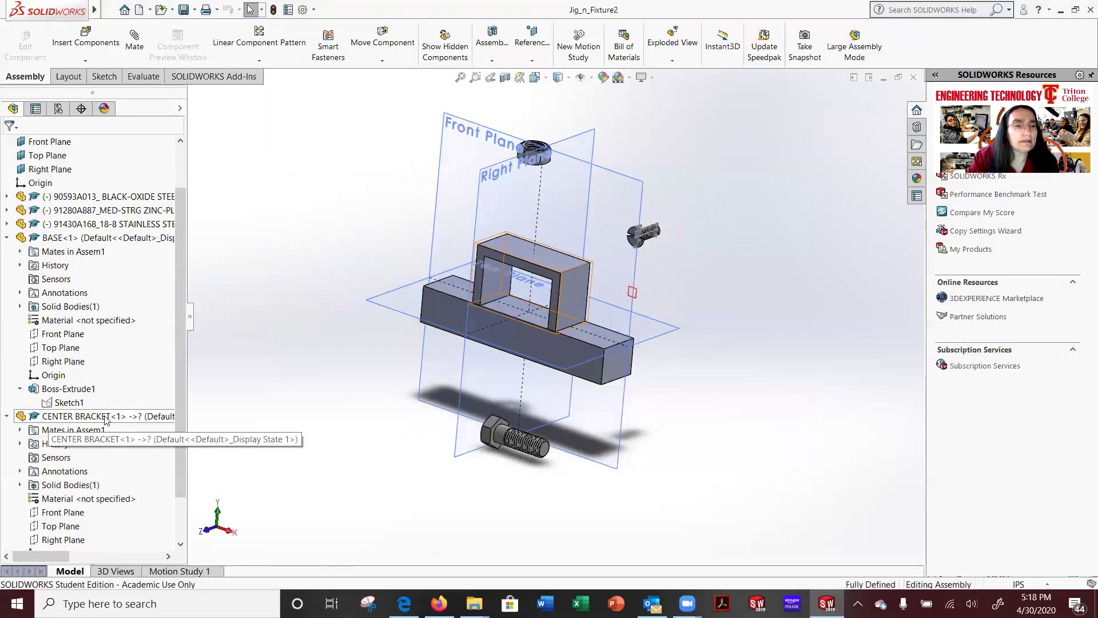
# Collapse the BASE<1> and CENTER BRACKET<1> nodes and try dragging the fully defined bracket.
pyautogui.click(6, 238)
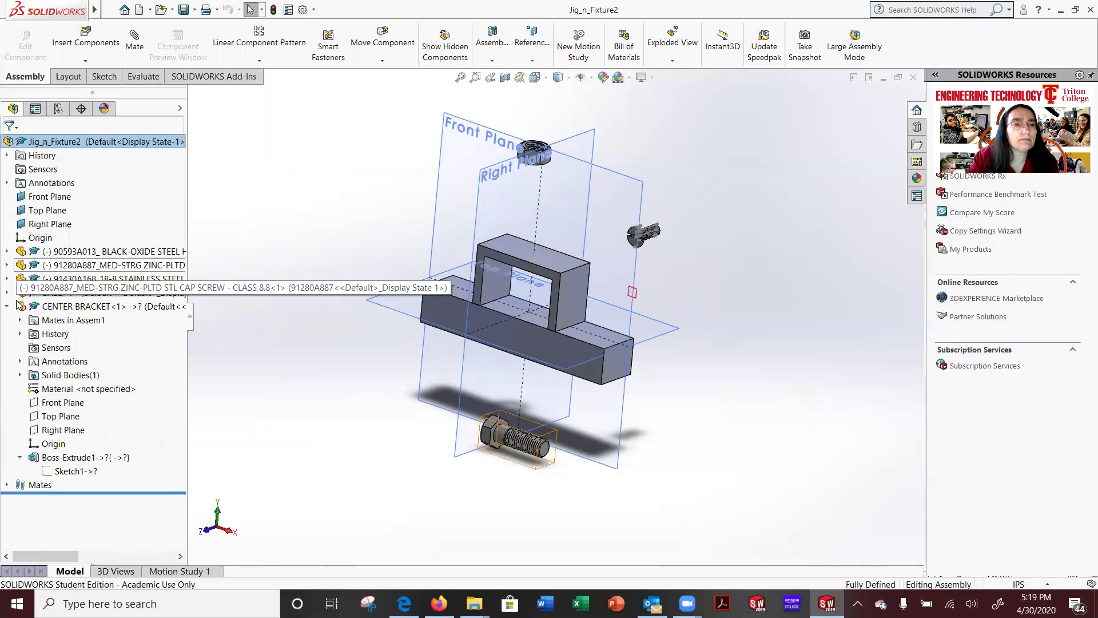
pyautogui.click(7, 306)
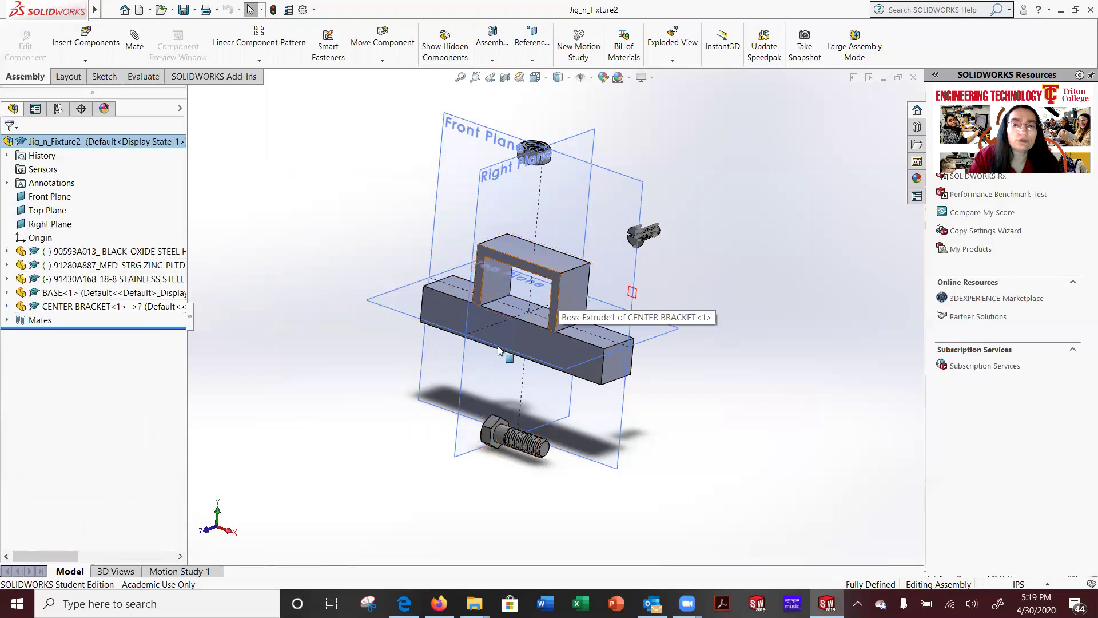
pyautogui.moveTo(452, 364)
pyautogui.mouseDown(button='middle')
pyautogui.moveTo(435, 343)
pyautogui.moveTo(457, 366)
pyautogui.moveTo(446, 357)
pyautogui.mouseUp(button='middle')
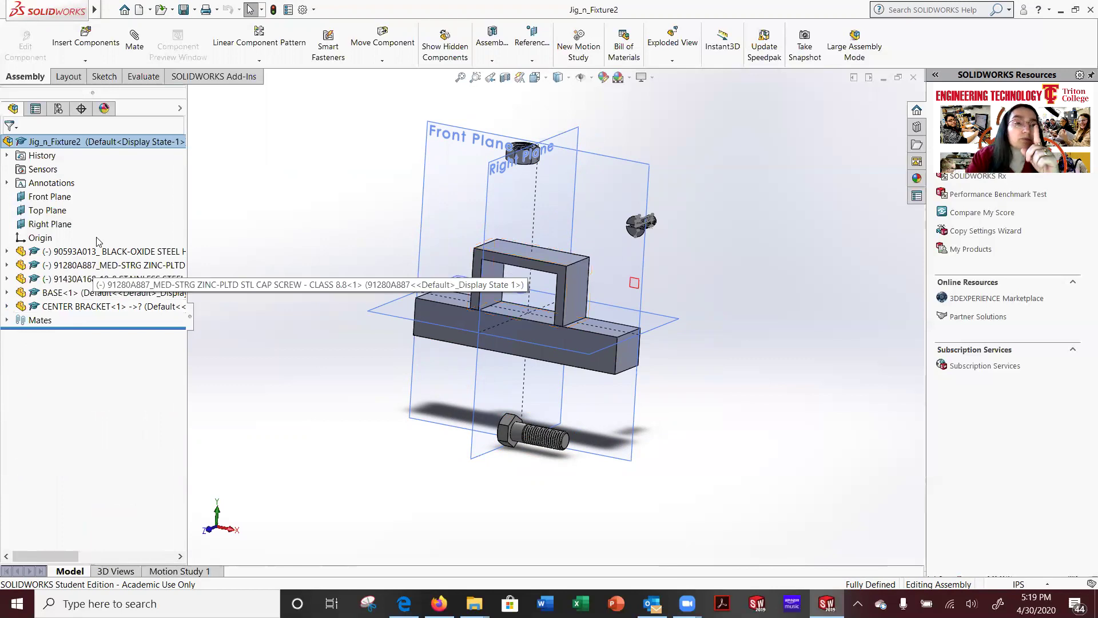
pyautogui.moveTo(540, 268); pyautogui.dragTo(637, 356)
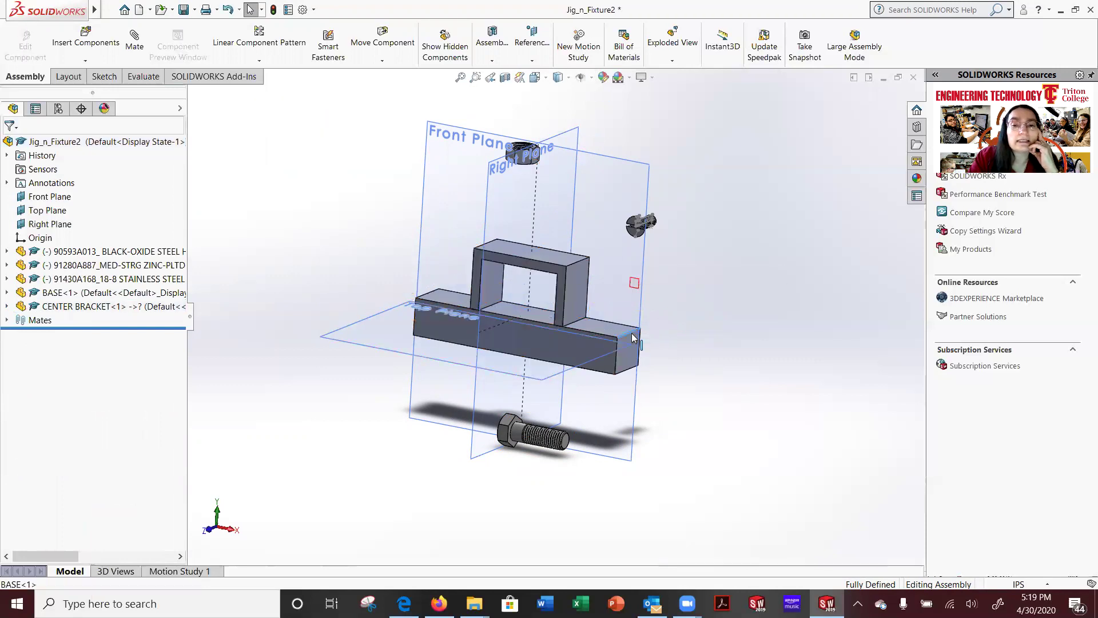
# Expand Mates and highlight InPlace1 (BASE to Top Plane) and InPlace2 (CENTER BRACKET to Front Plane).
pyautogui.click(632, 335)
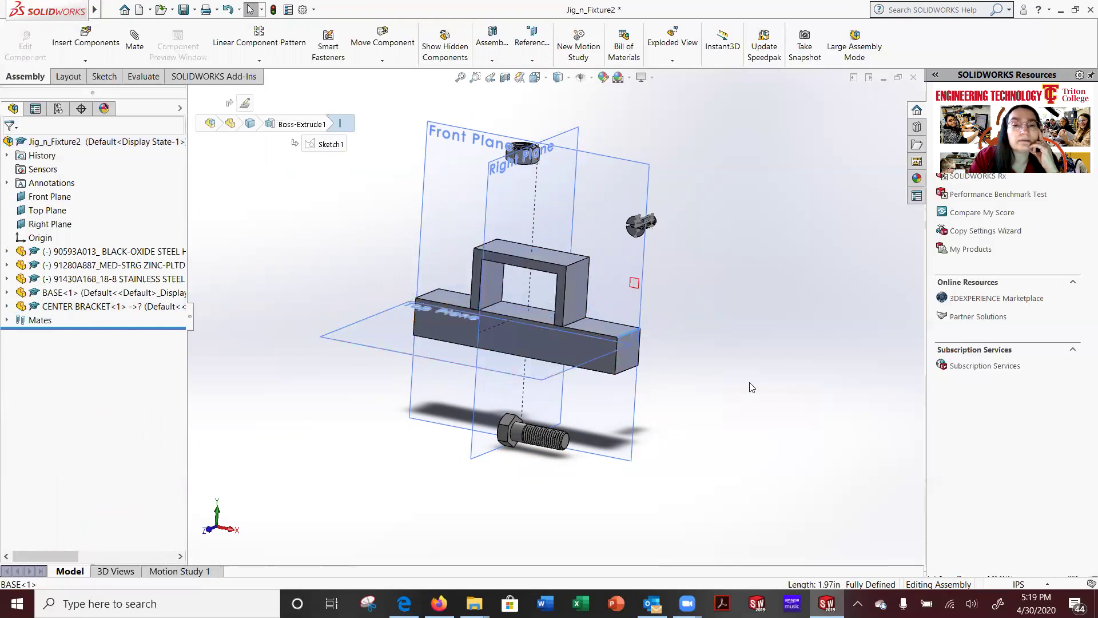
pyautogui.click(7, 320)
pyautogui.click(60, 336)
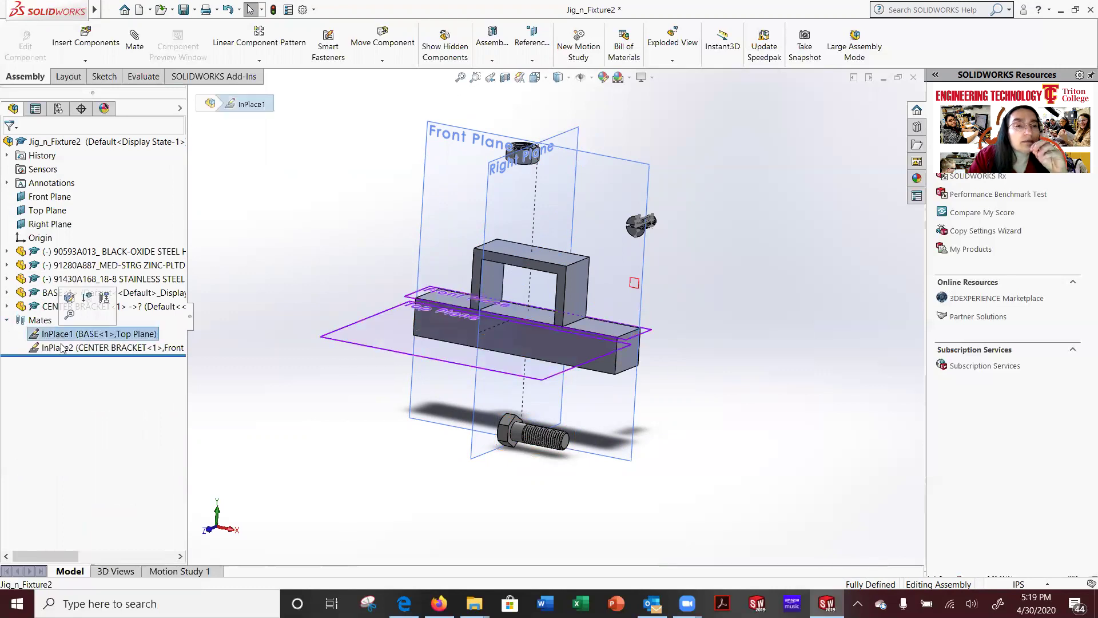
pyautogui.click(68, 349)
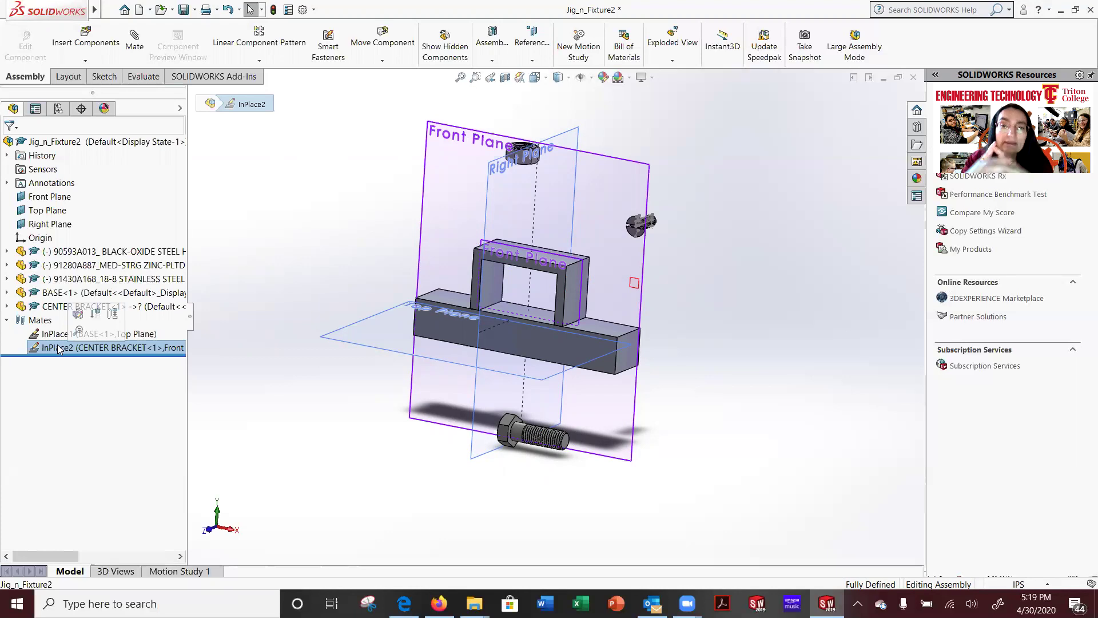
pyautogui.click(58, 334)
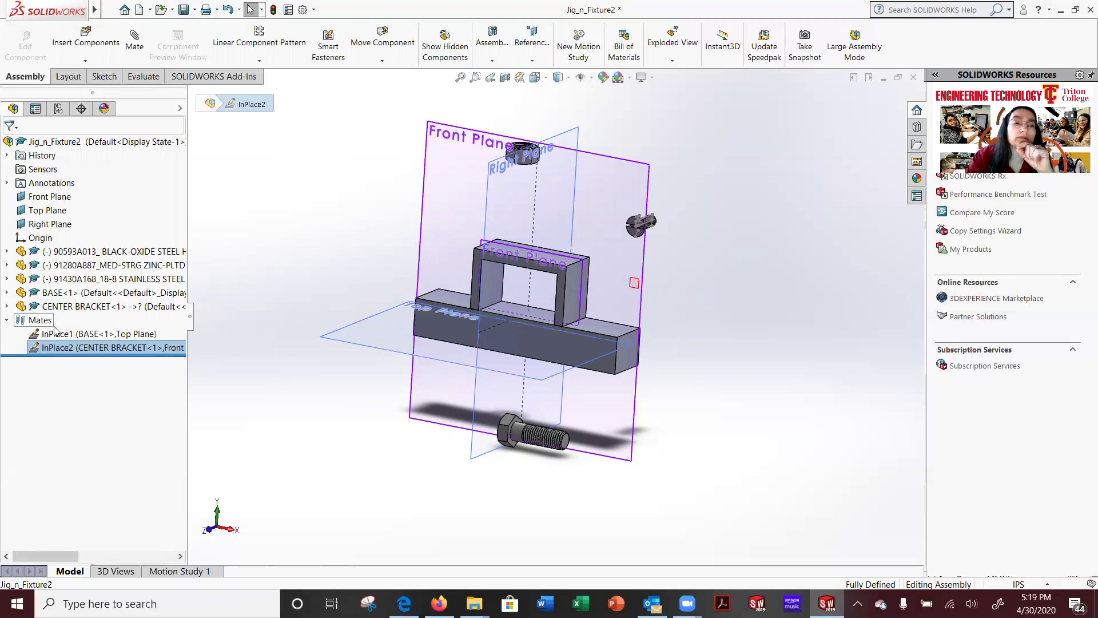
pyautogui.click(62, 349)
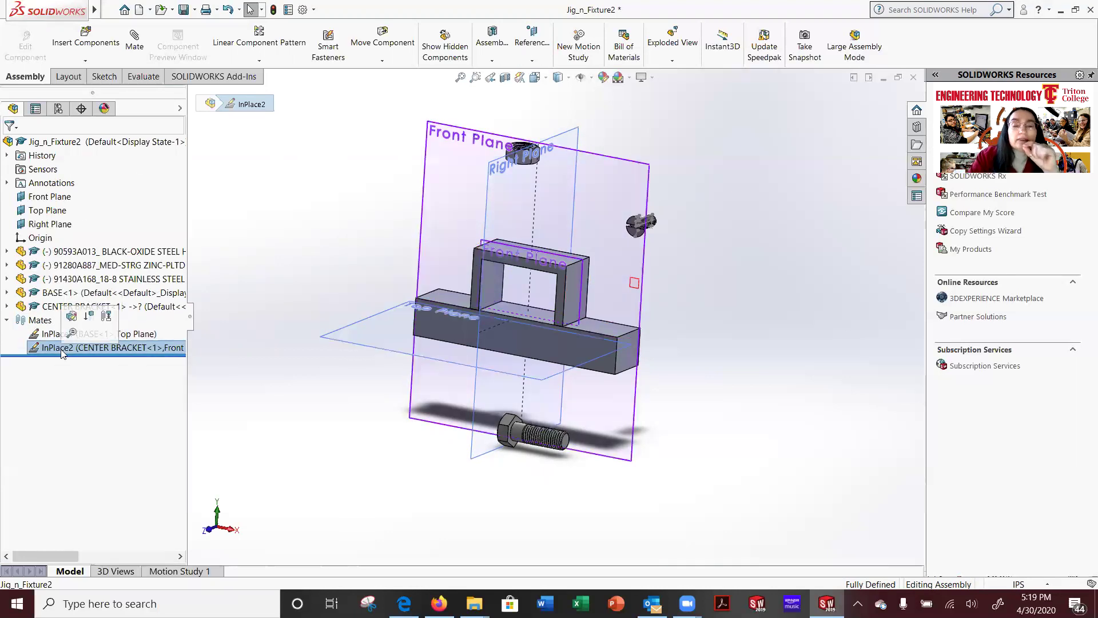